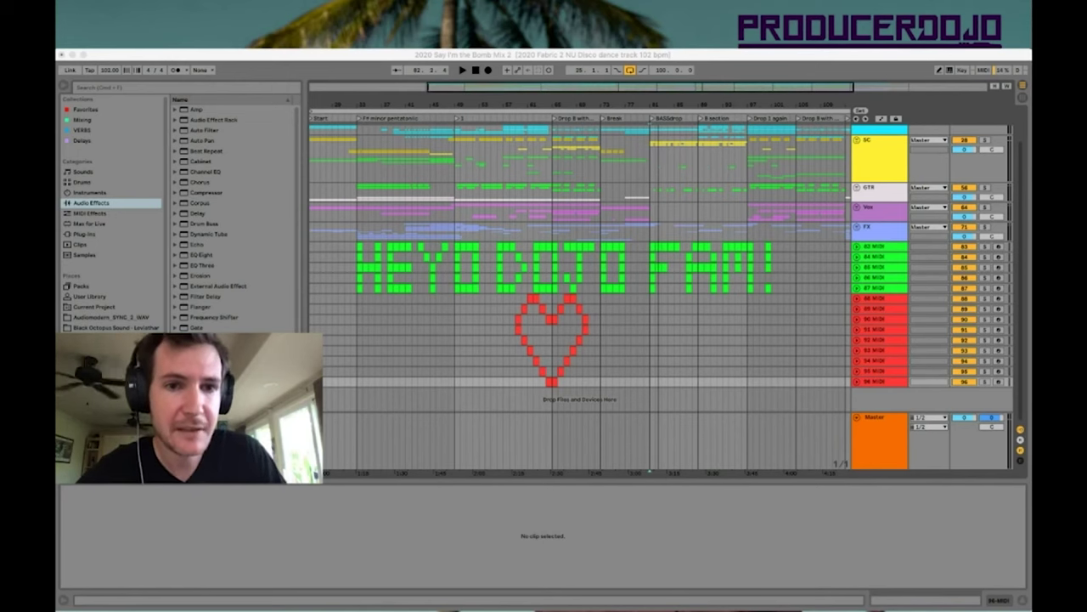
Hide the clip detail area and clear away the green and red MIDI art tracks below the FX group
left_click(357, 350)
left_click(357, 351)
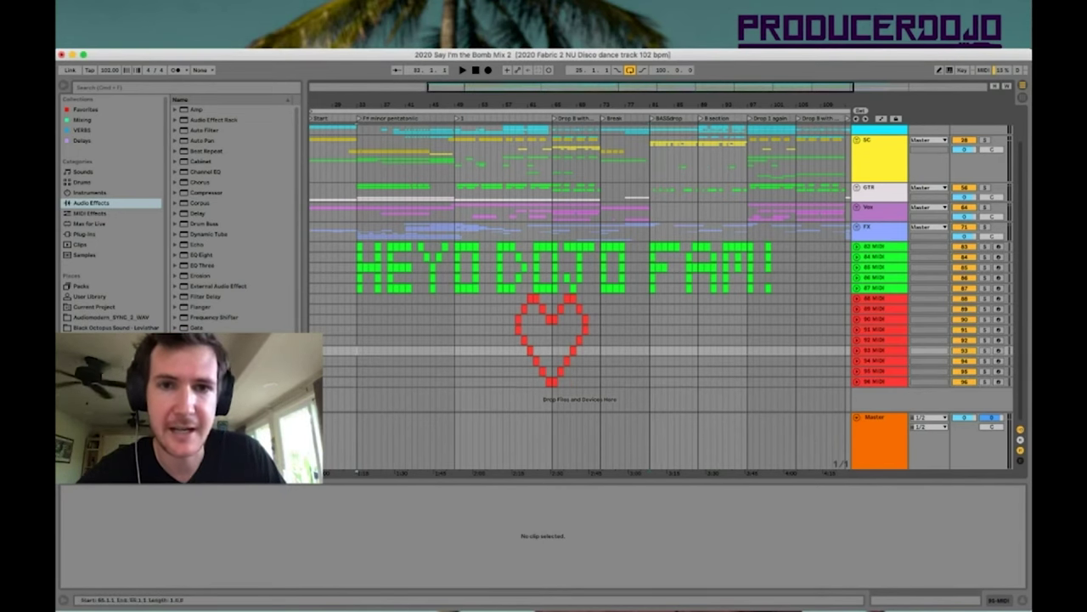
scroll(556, 319, "left", 3)
scroll(556, 319, "down", 3)
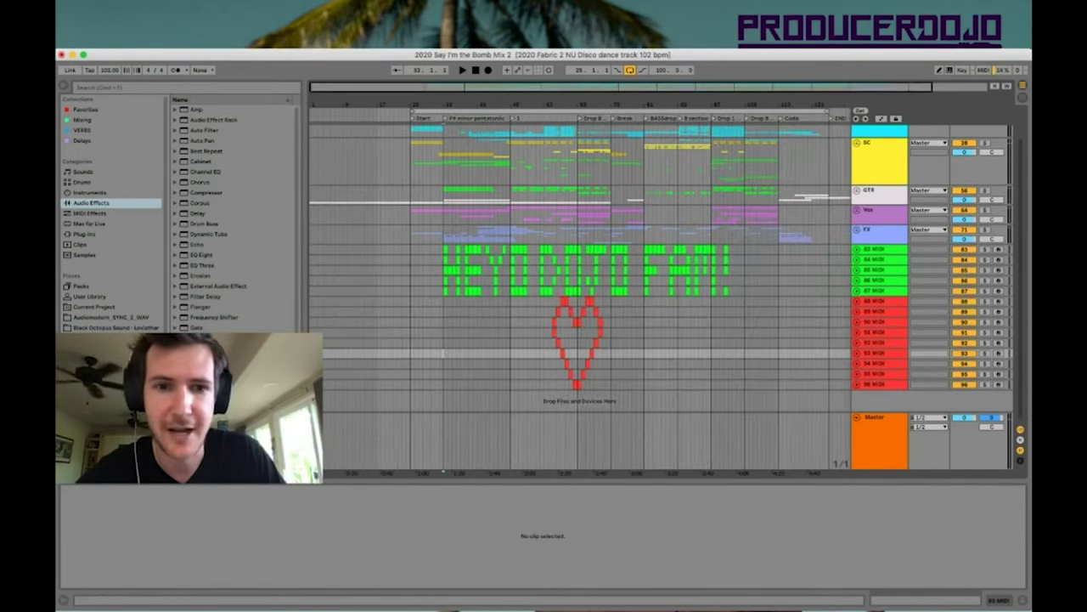
scroll(556, 320, "right", 1)
scroll(556, 319, "up", 1)
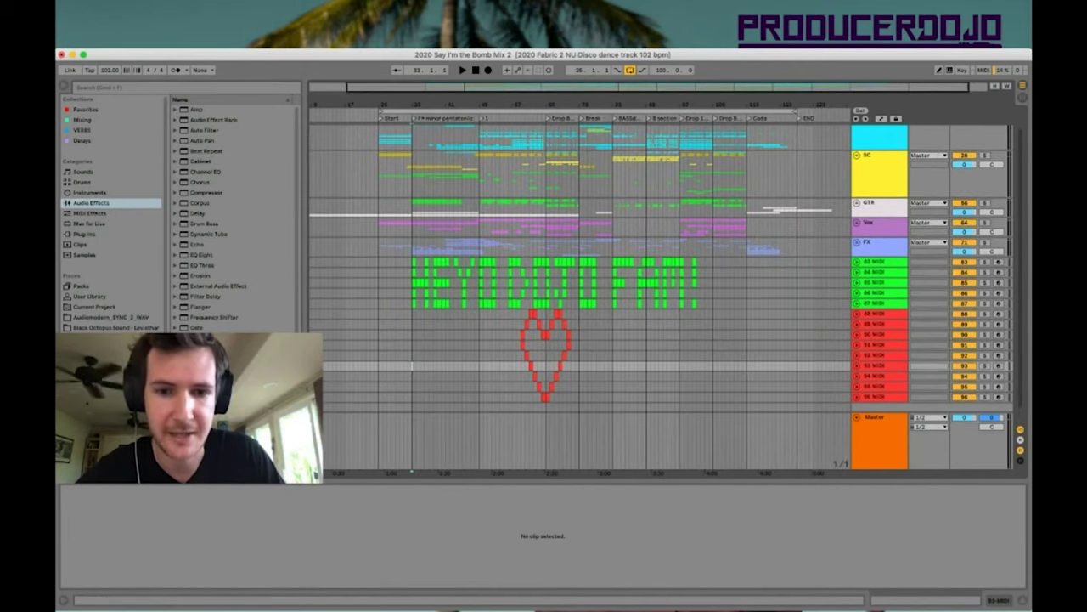
key("super+alt+l")
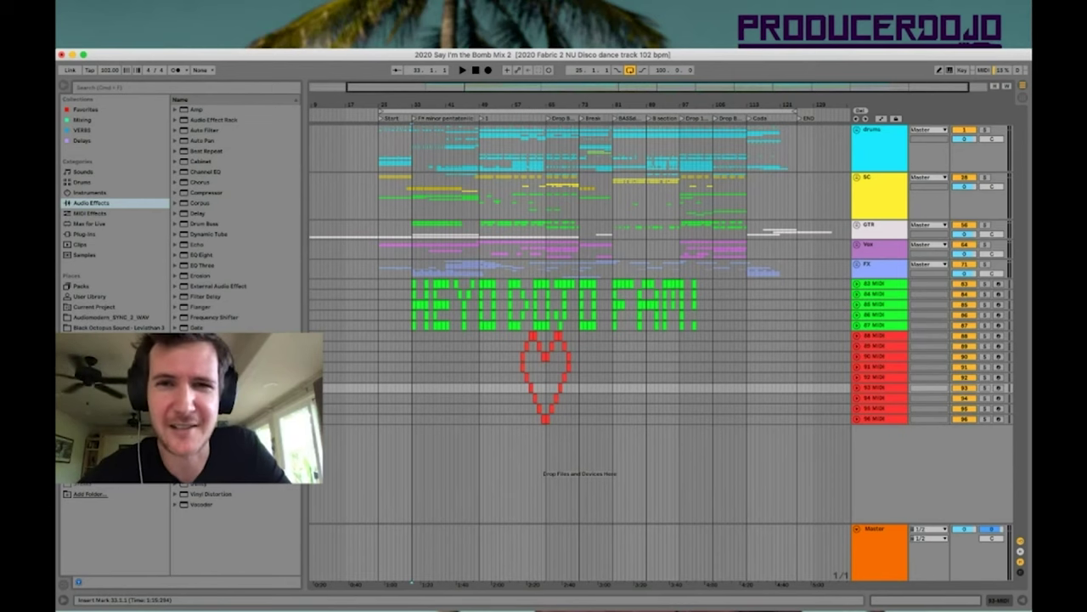
left_click_drag(611, 104, 626, 140)
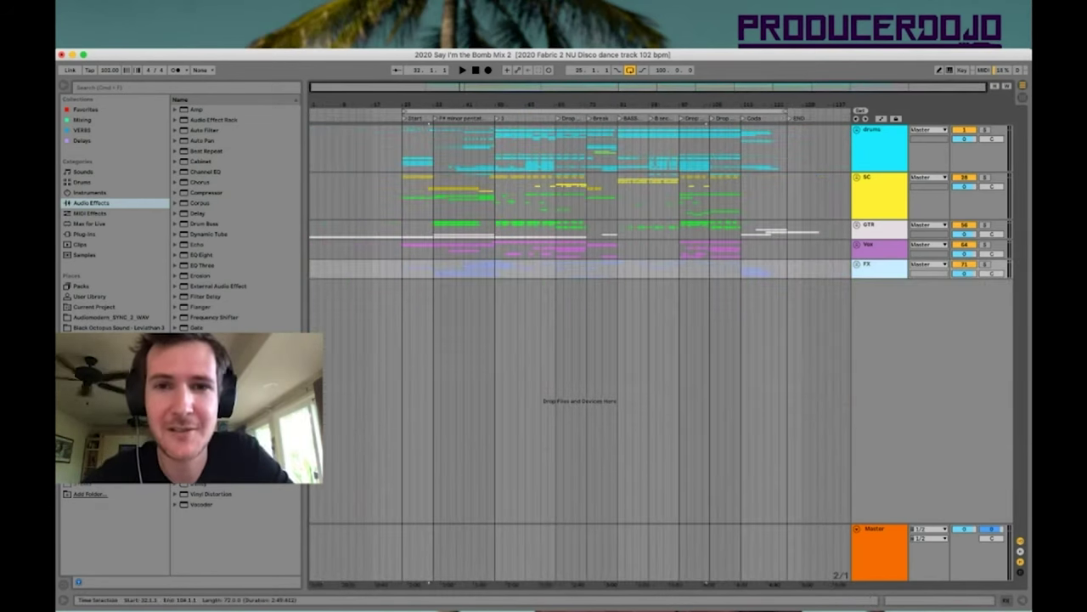
left_click_drag(604, 104, 603, 136)
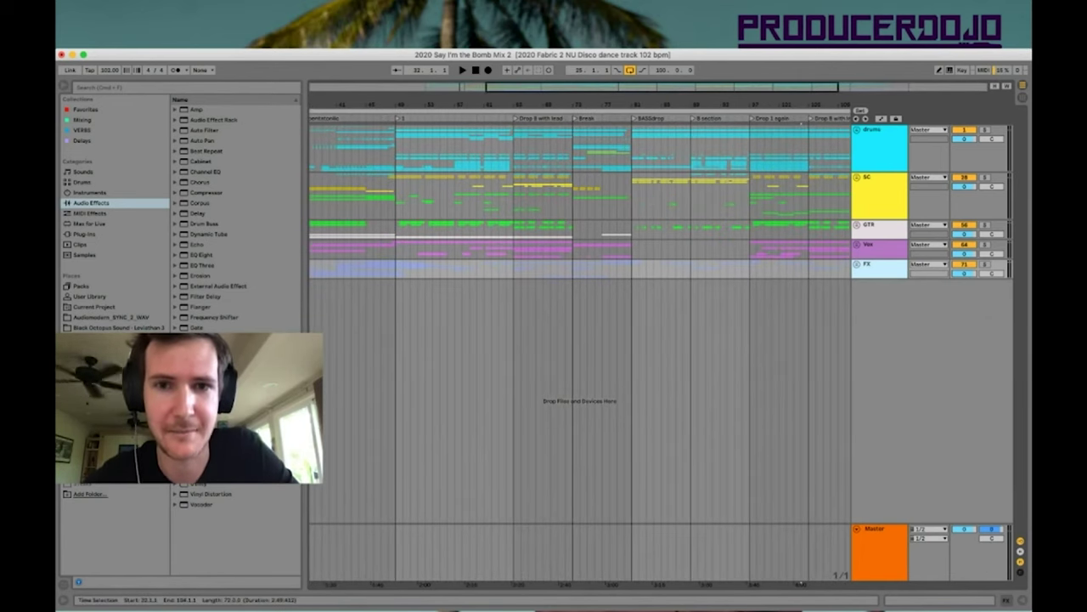
Play the arrangement from the drop-with-lead locator at bar 65 to hear the mix
left_click(632, 197)
left_click(513, 197)
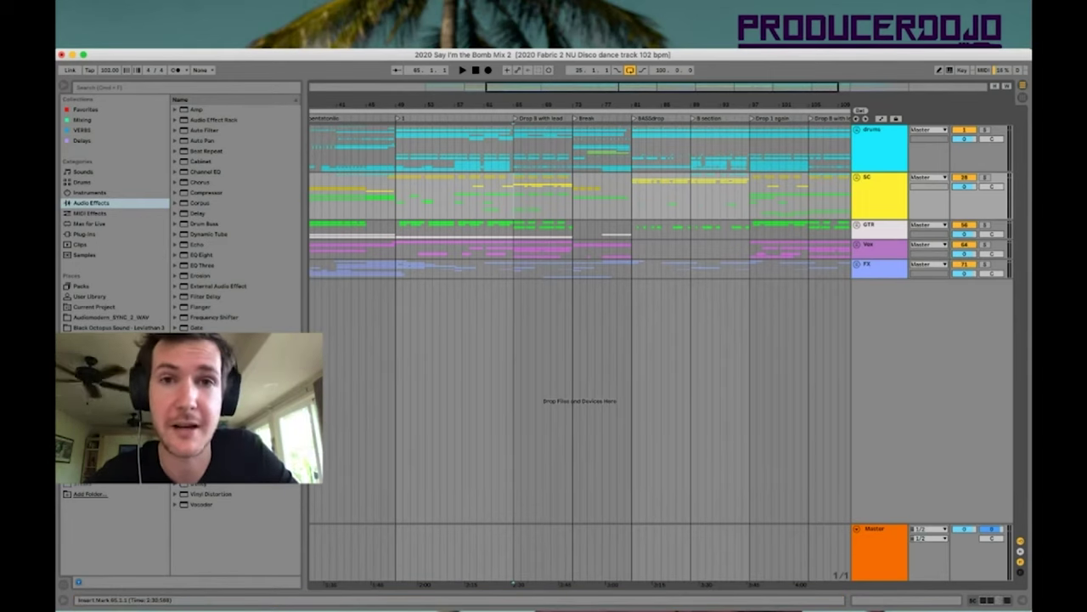
key("space")
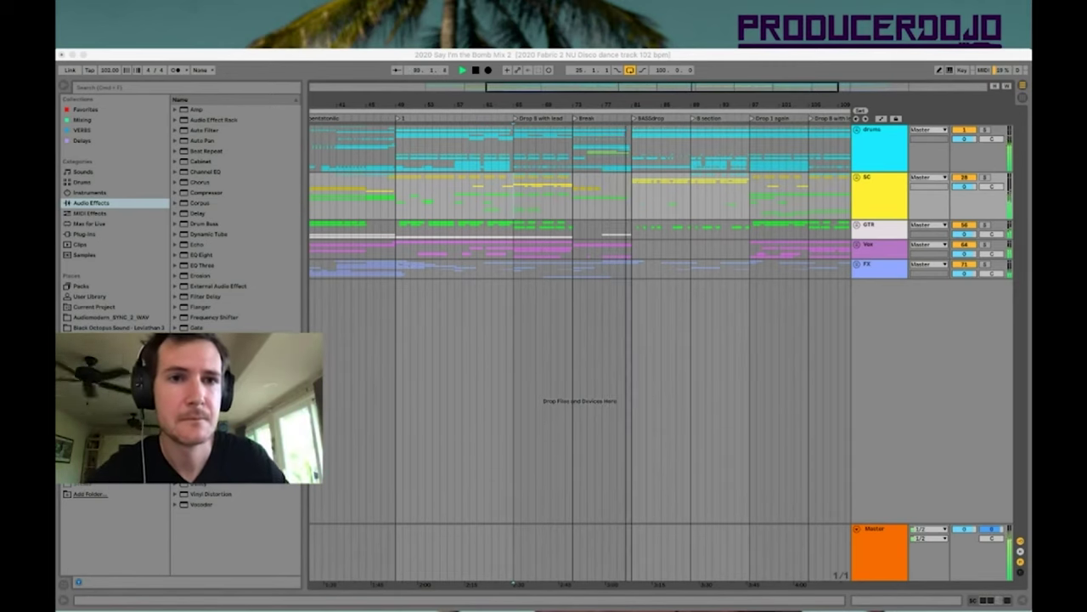
key("super+Tab")
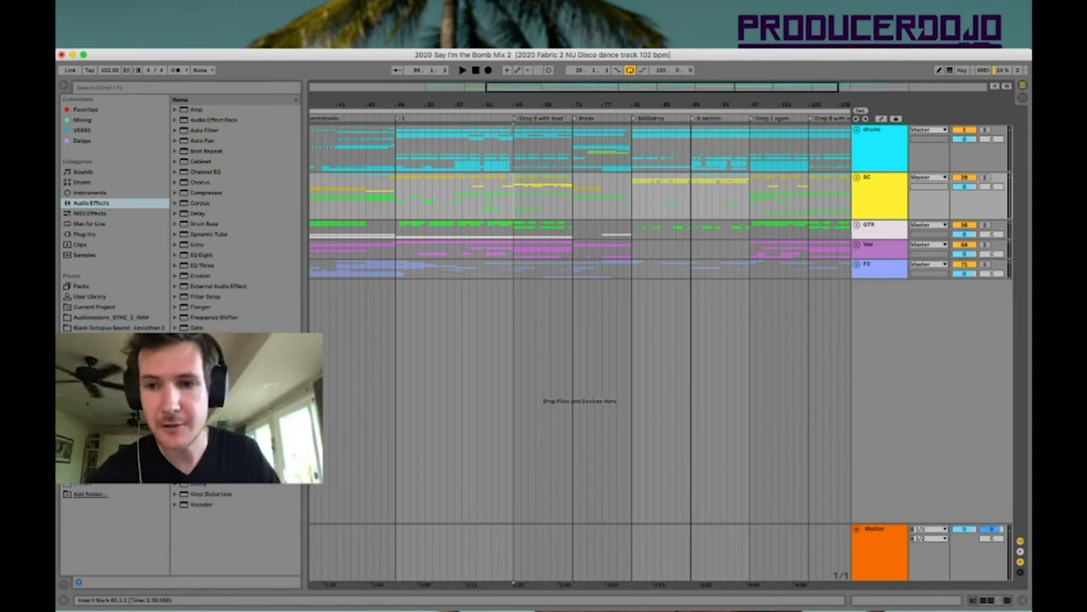
Insert a MIDI track below the FX group and load the Vinyl Distortion audio effect on it
left_click(880, 266)
key("super+shift+t")
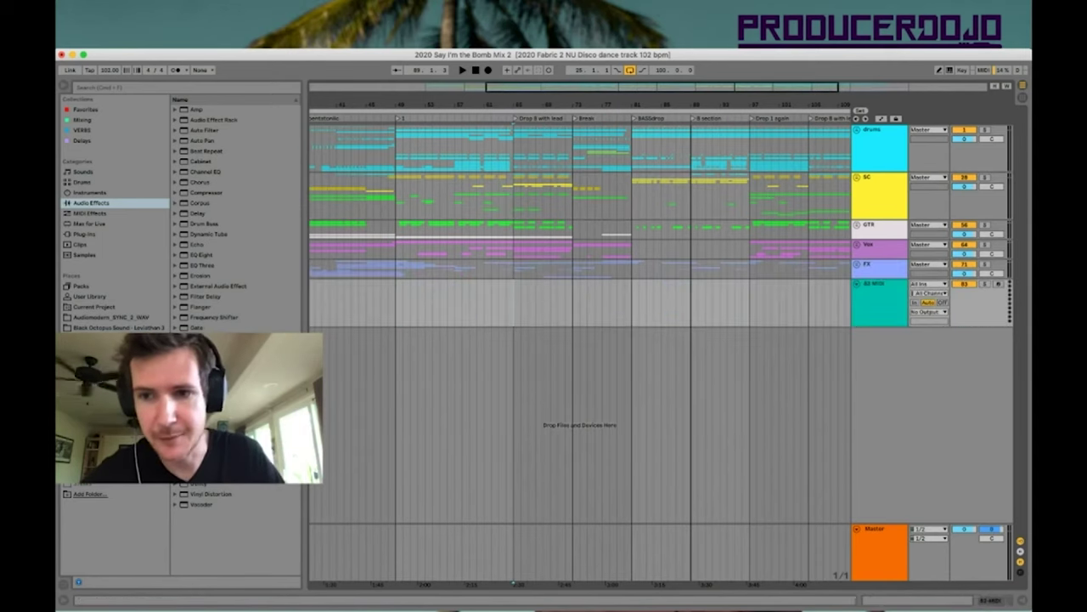
key("super+f")
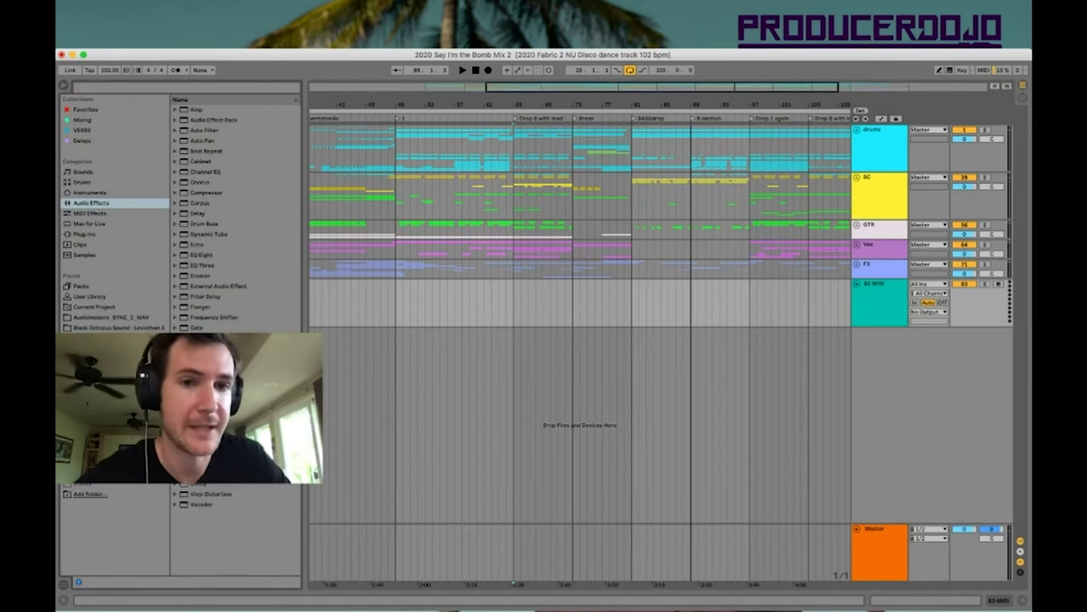
left_click(90, 193)
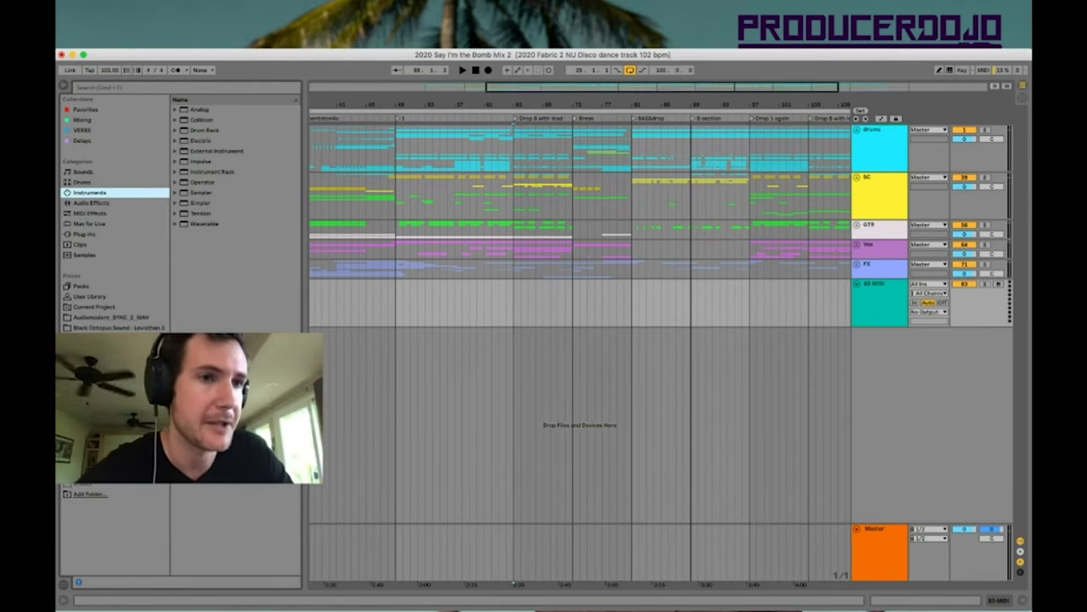
left_click(91, 203)
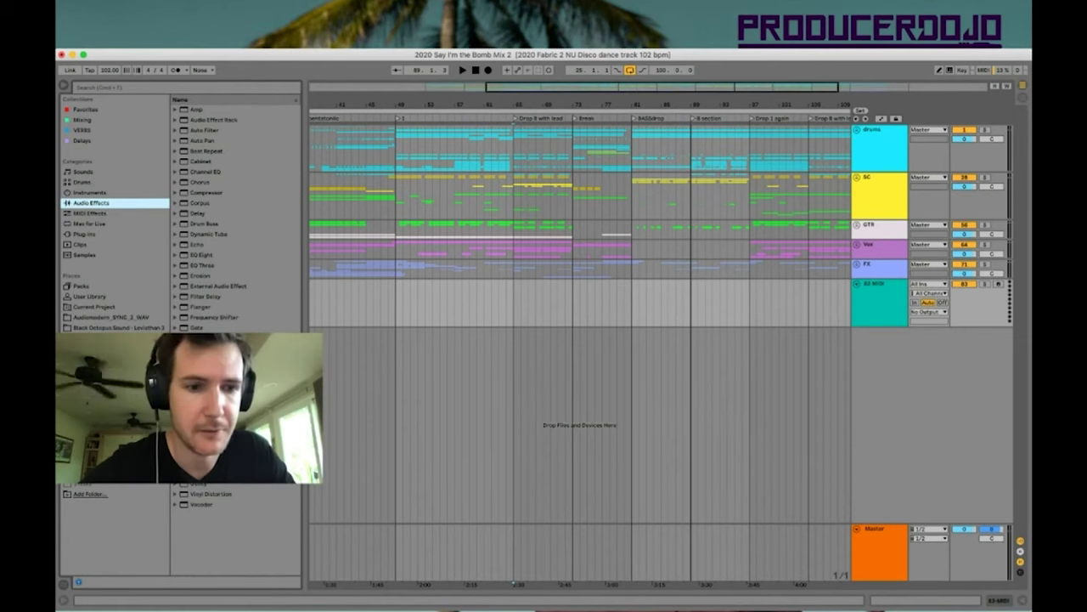
double_click(211, 493)
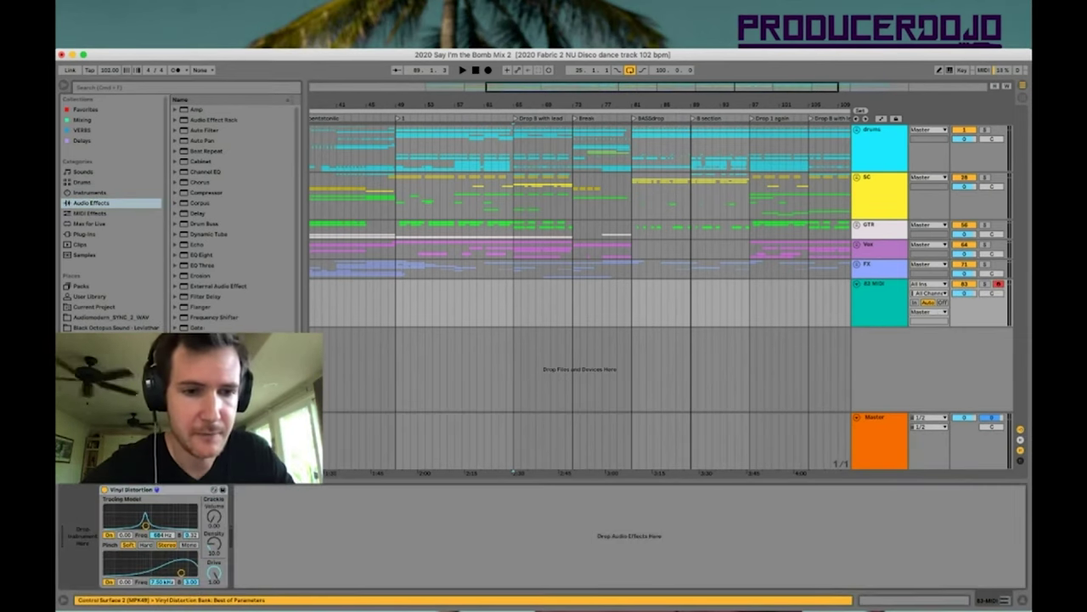
Audition the Vinyl Distortion crackle by raising its Crackle Volume, and return the volume to 0.00
left_click_drag(214, 517, 215, 496)
key("space")
left_click_drag(214, 516, 214, 537)
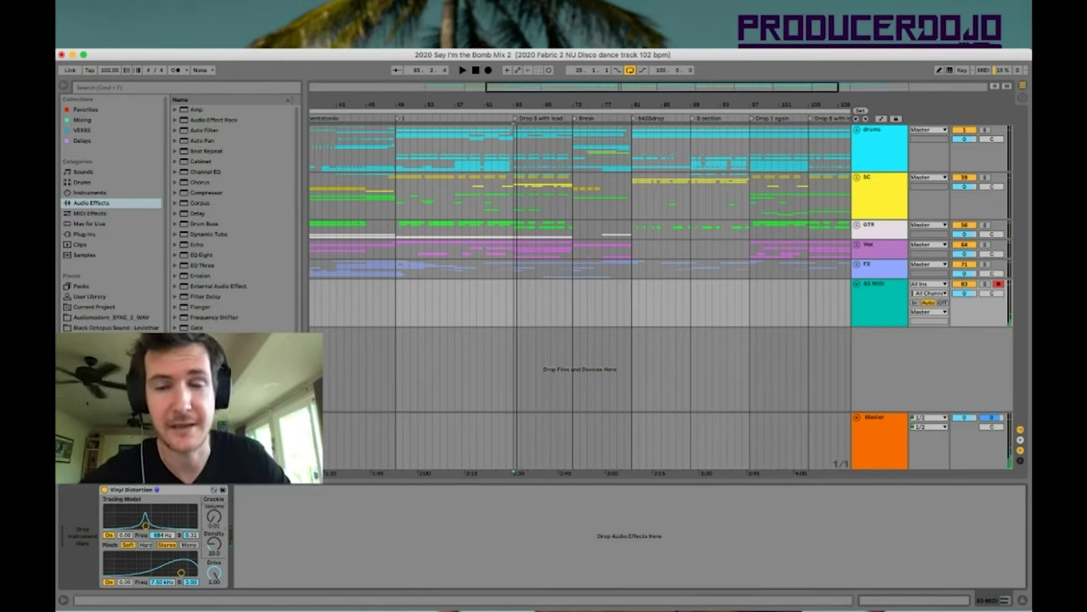
left_click(877, 285)
mouse_move(214, 517)
left_mouse_down()
mouse_move(214, 499)
mouse_move(214, 528)
left_mouse_up()
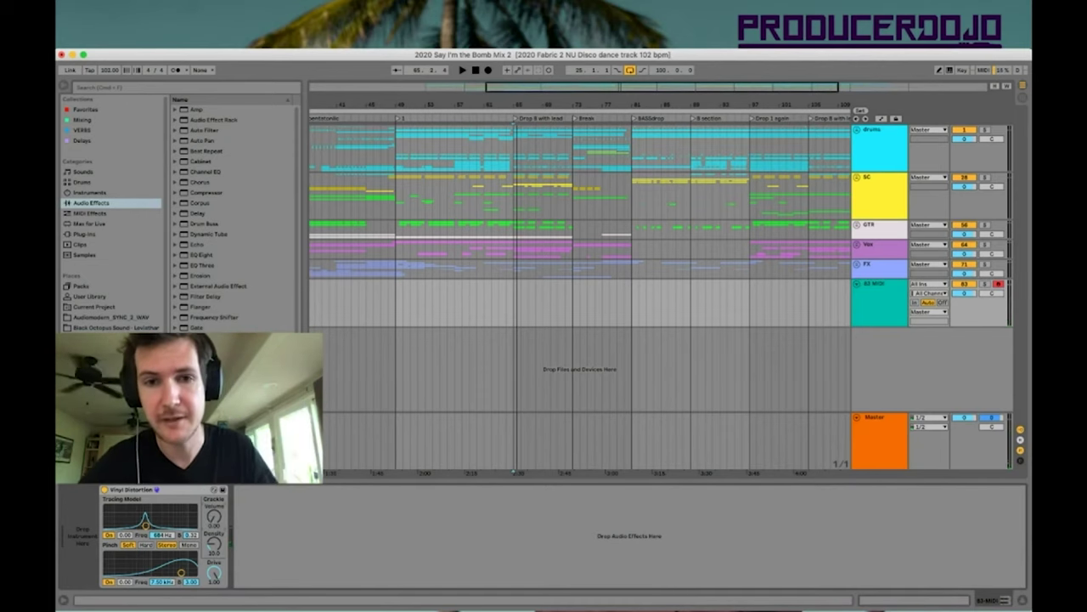
Insert an audio track below the vinyl MIDI track and select bars 65 to 73 on it
left_click(880, 294)
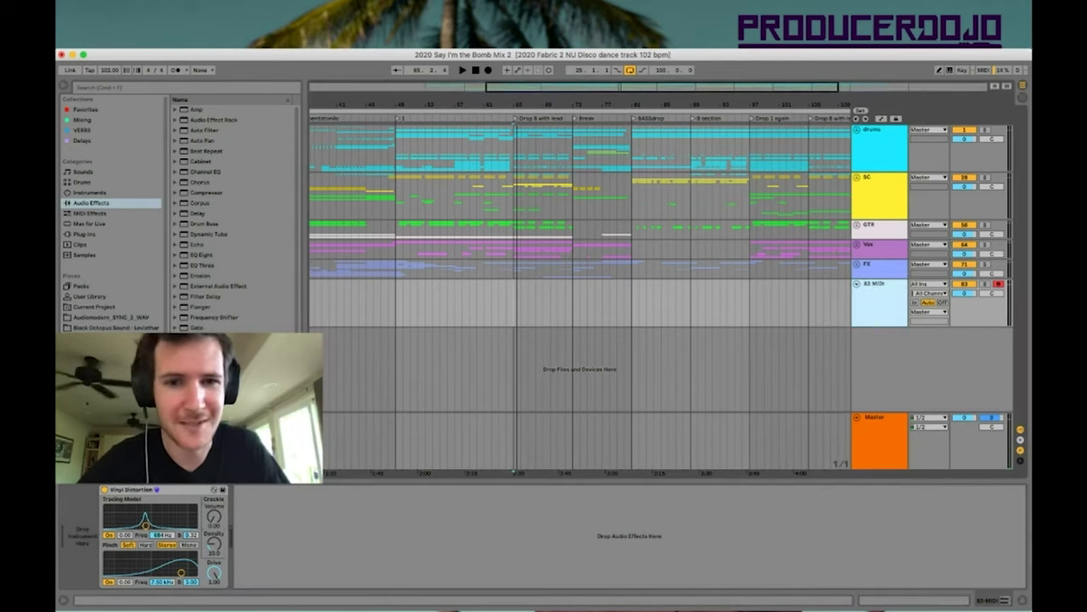
key("super+t")
left_click_drag(514, 351, 573, 351)
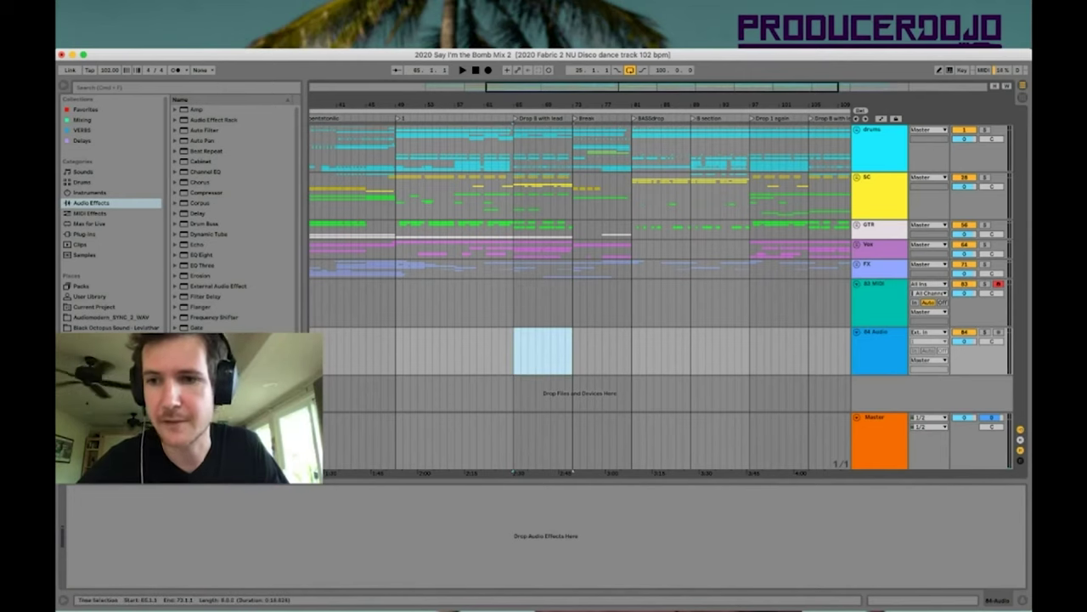
Set the new audio track's input to Resampling and arm it for recording
left_click(998, 332)
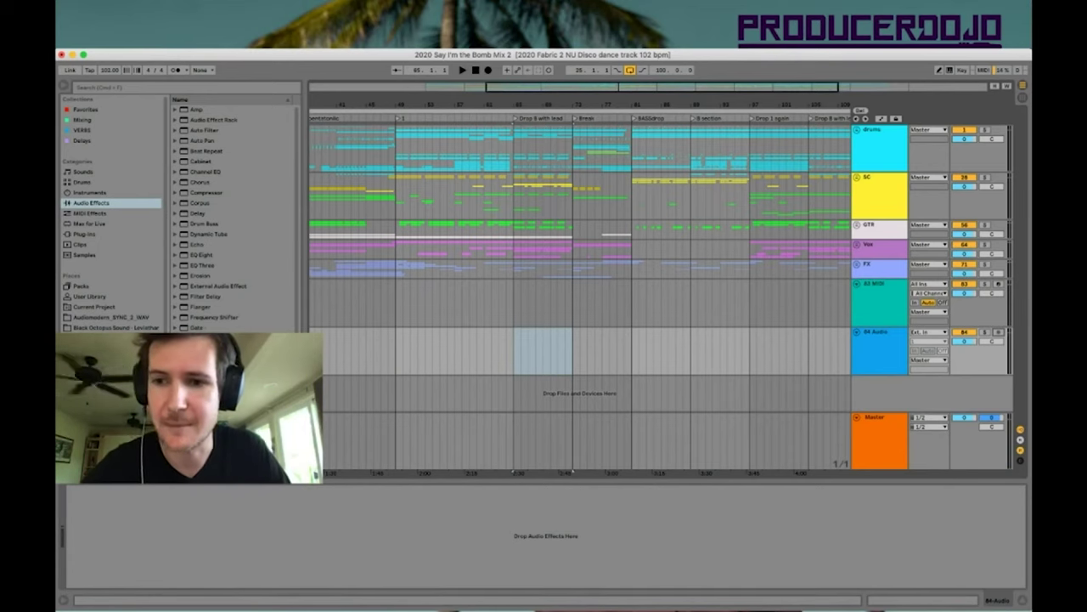
left_click(877, 286)
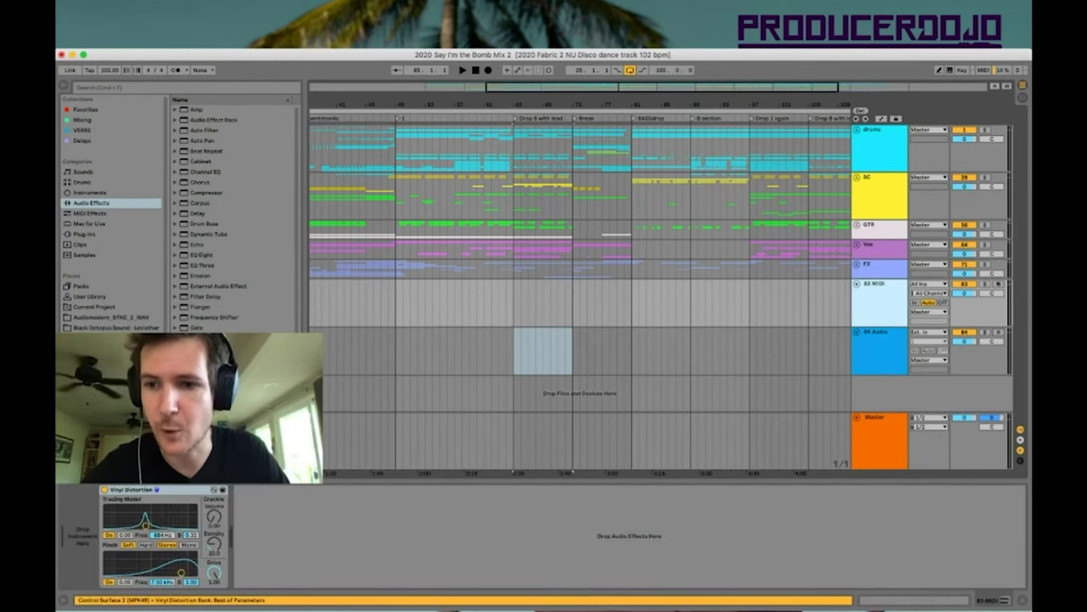
key("super+Tab")
left_click(929, 343)
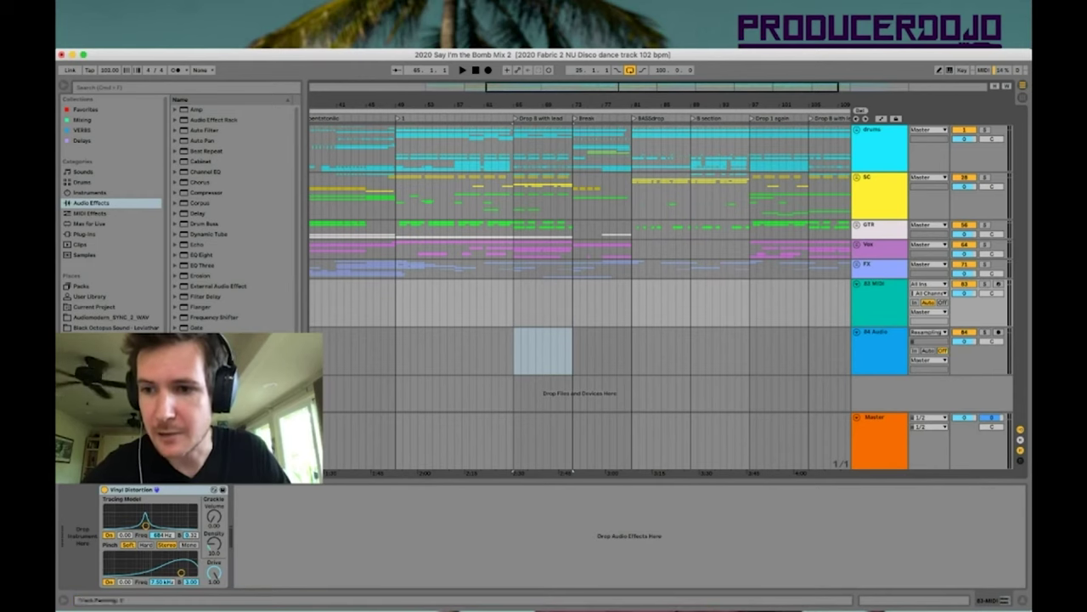
left_click(999, 332)
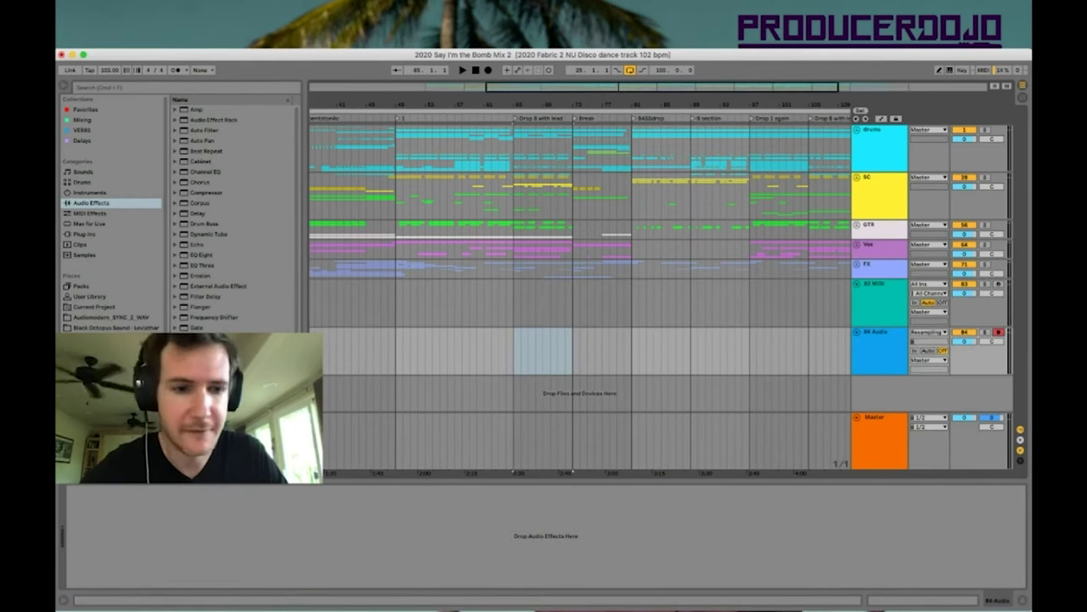
Solo the vinyl MIDI track, raise its Crackle Volume to 0.37 and lower the Crackle Density
left_click(879, 293)
left_click(985, 285)
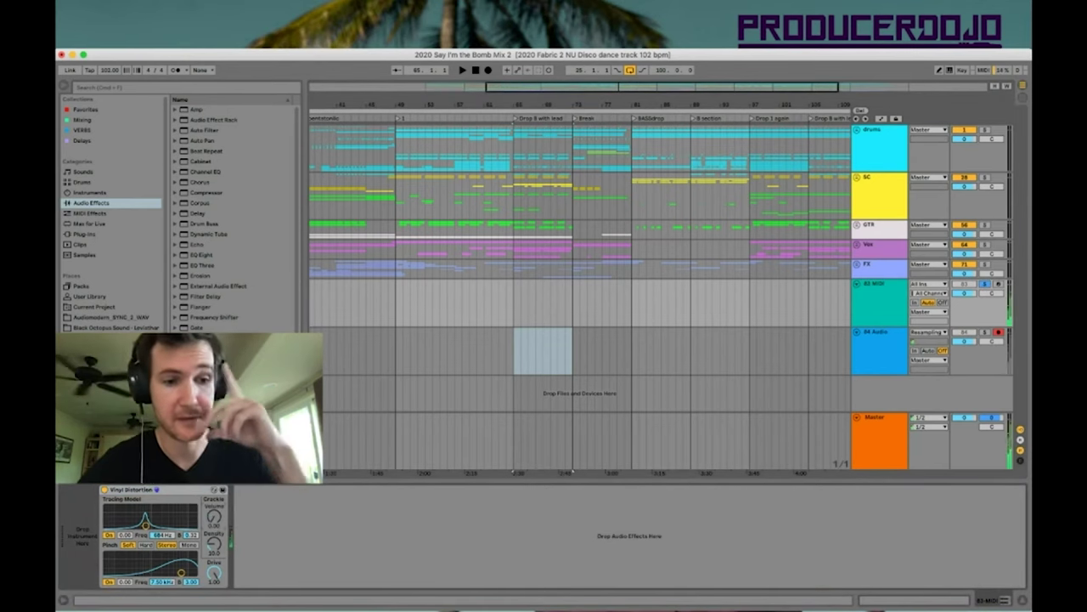
mouse_move(214, 544)
left_mouse_down()
mouse_move(214, 575)
mouse_move(214, 565)
left_mouse_up()
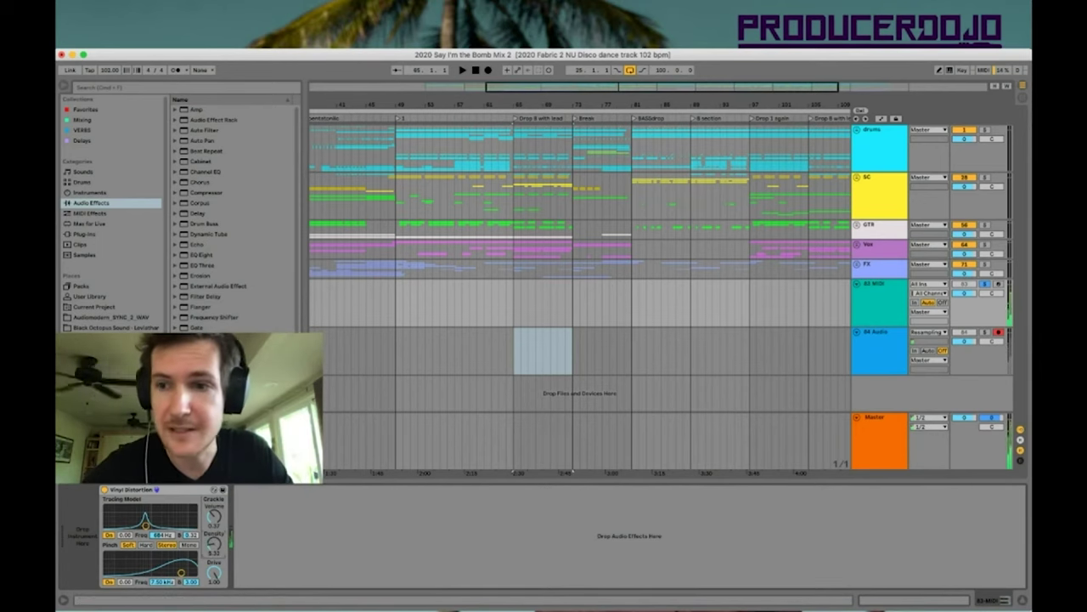
Record about three and a half bars of soloed crackle onto the audio track from bar 65, and delete the Vinyl Distortion device
key("F9")
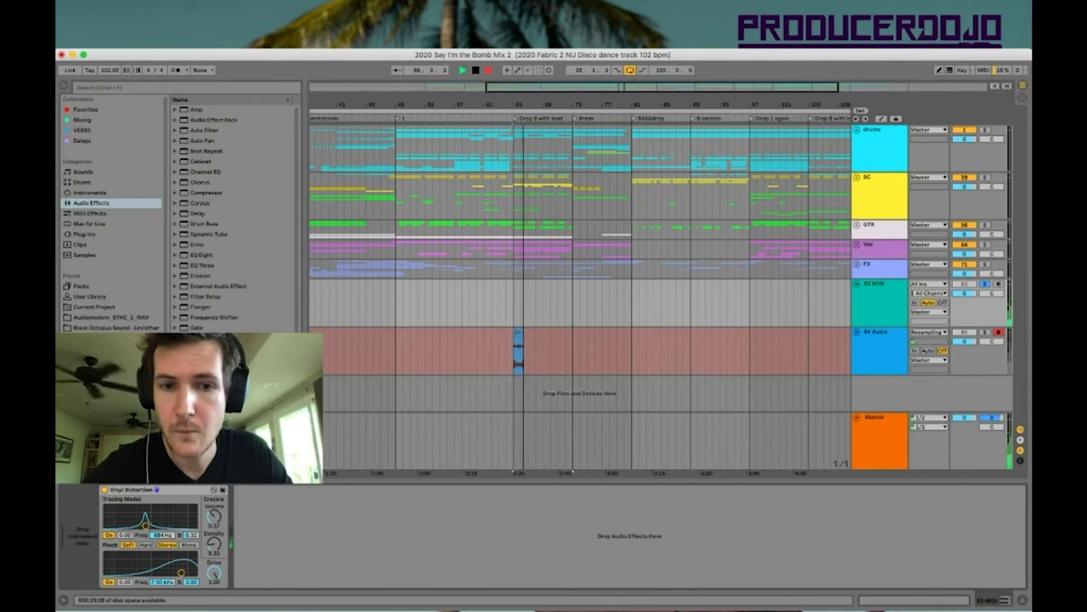
scroll(540, 293, "up", 5)
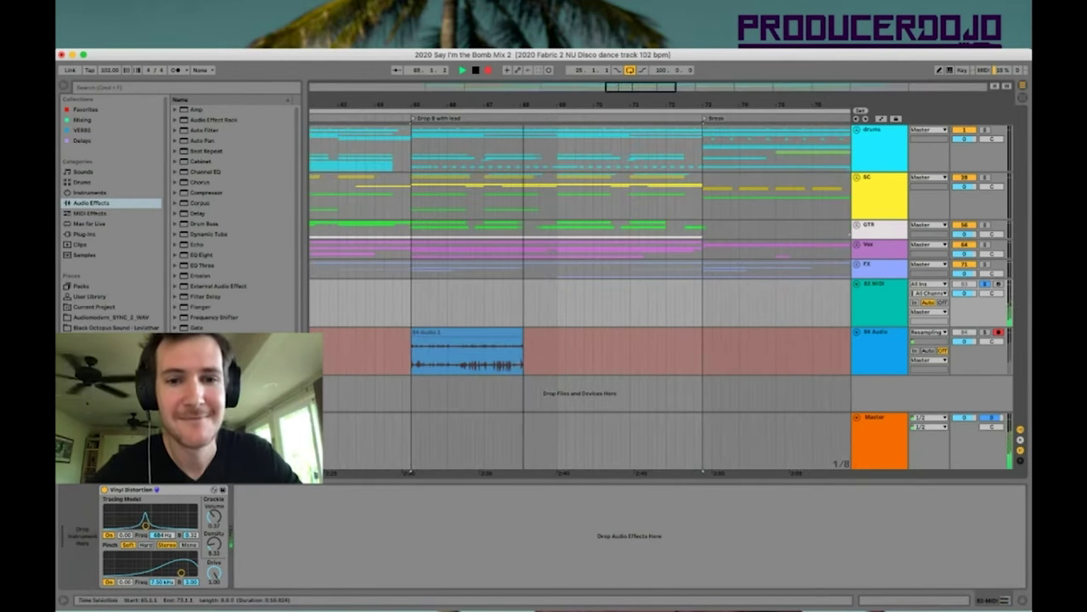
key("space")
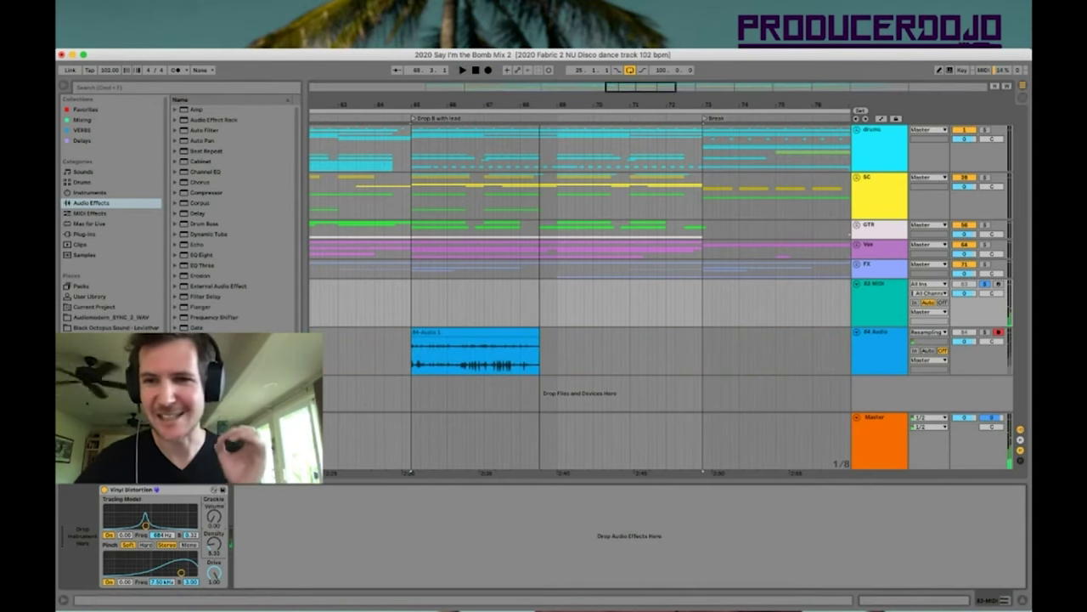
left_click(166, 489)
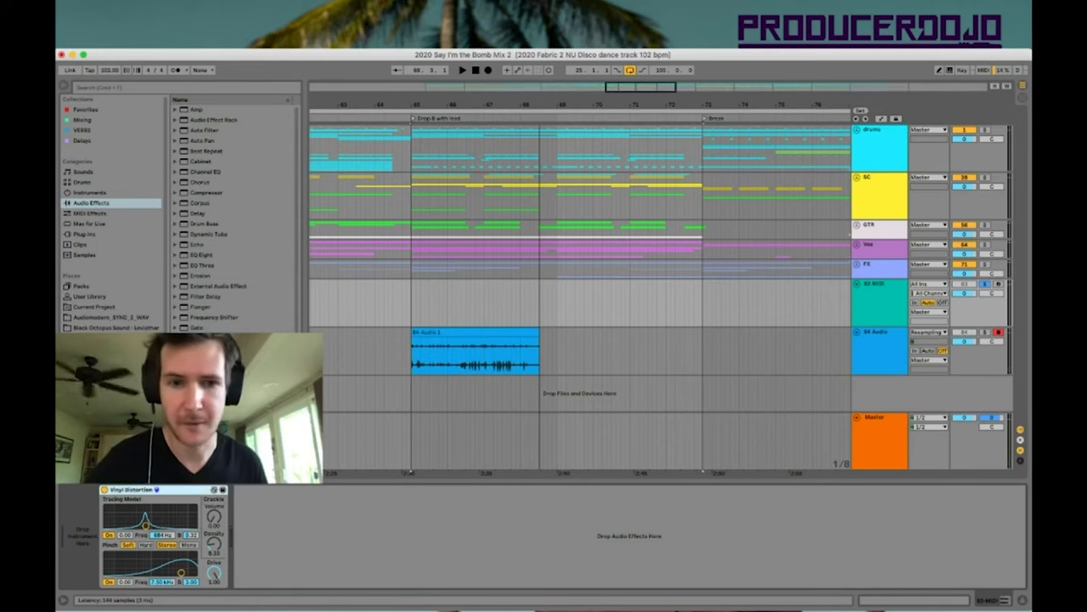
key("Delete")
Consolidate the first two bars of the crackle recording, bars 65 to 67, into a separate clip
left_click(412, 357)
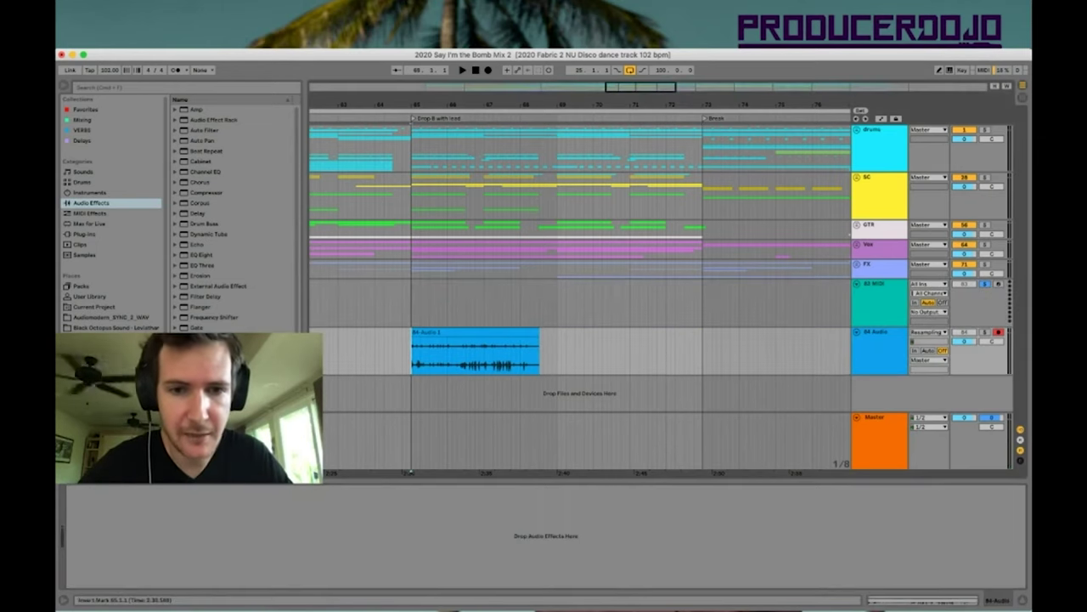
left_click_drag(412, 356, 484, 357)
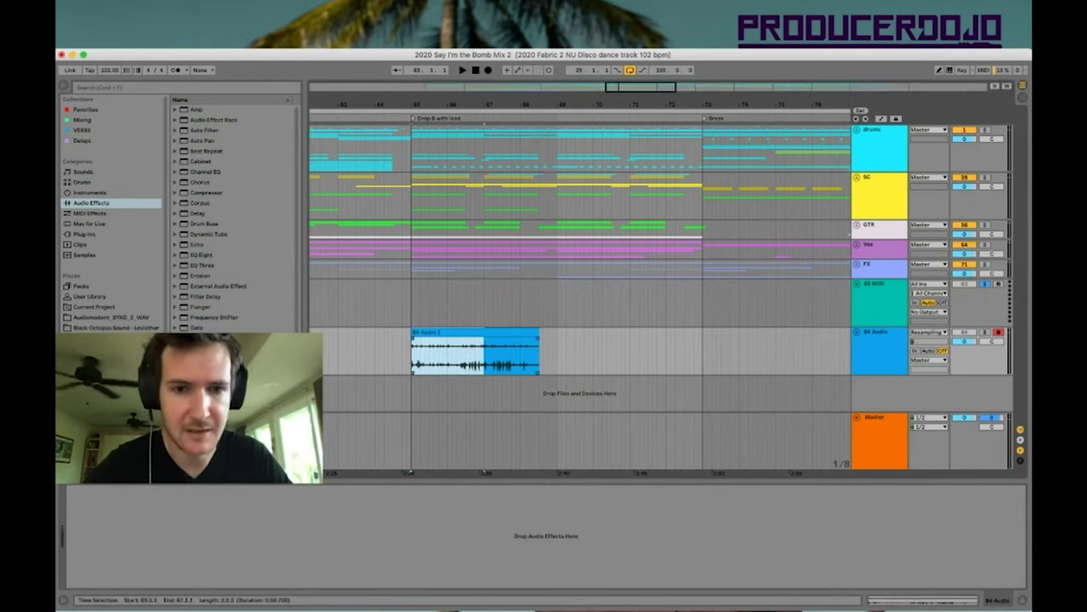
key("super+e")
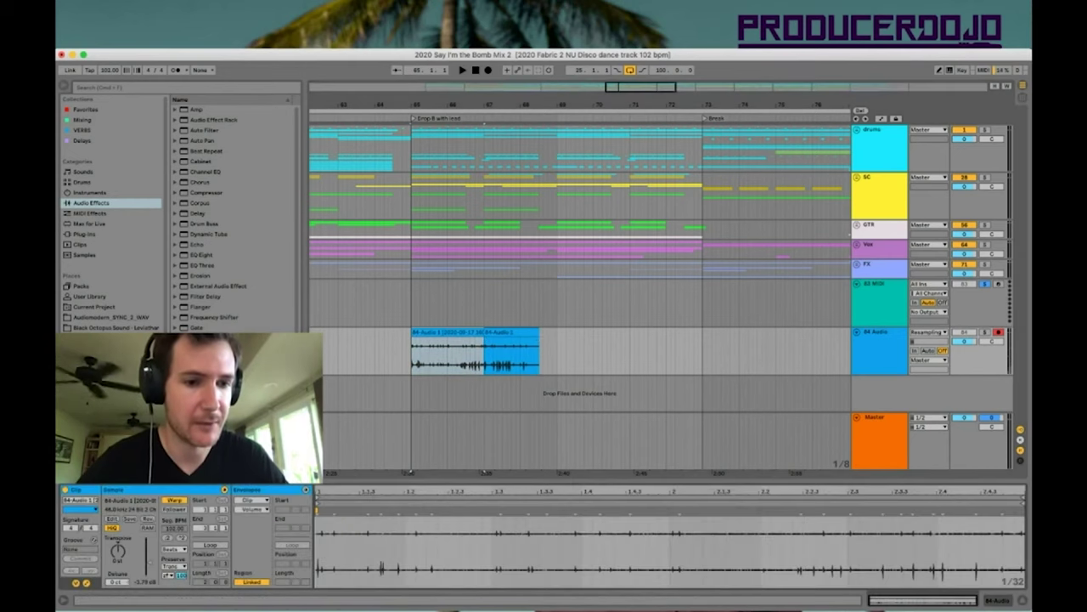
Loop the two-bar crackle clip and extend it across the whole song, from the Start locator at bar 25 to END at bar 125
left_click(210, 545)
left_click_drag(451, 104, 451, 51)
left_click_drag(556, 350, 403, 350)
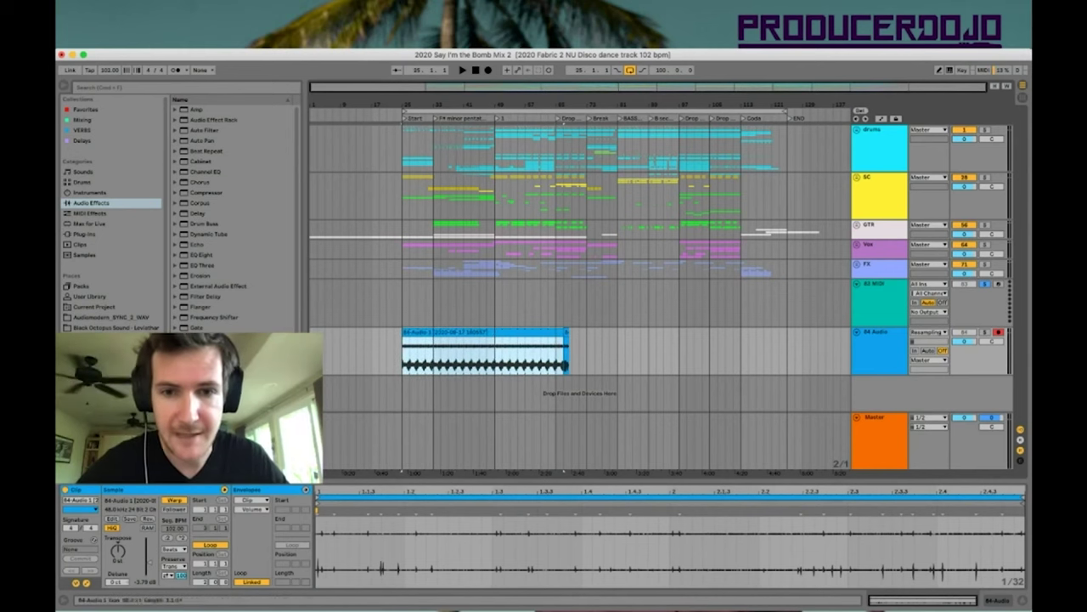
left_click_drag(563, 333, 788, 333)
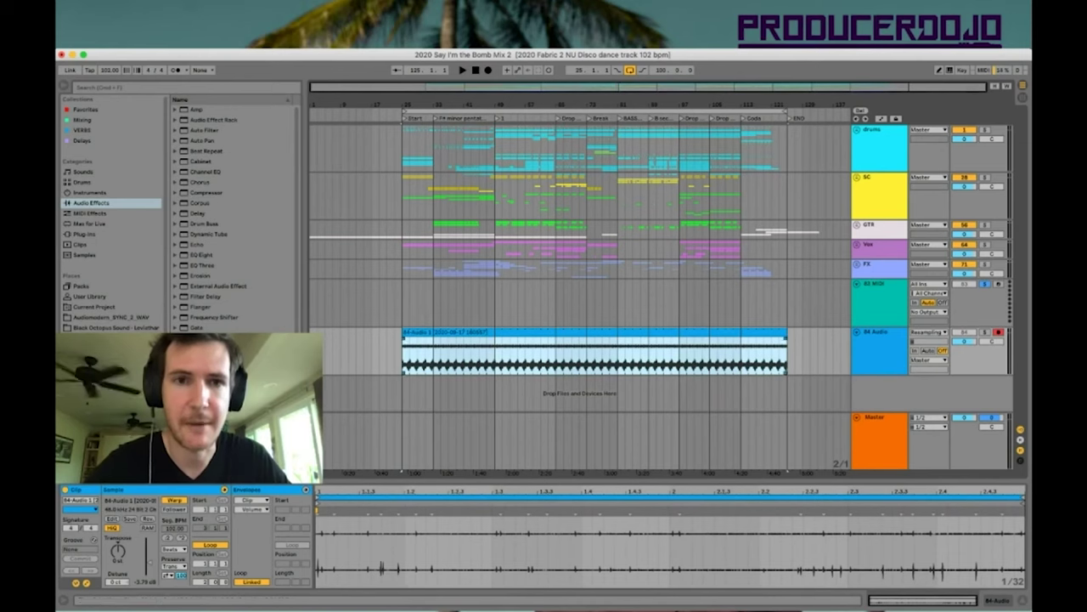
Delete the soloed, empty 83 MIDI track and play the Break section from bar 73 with the crackle layer
scroll(600, 302, "up", 10)
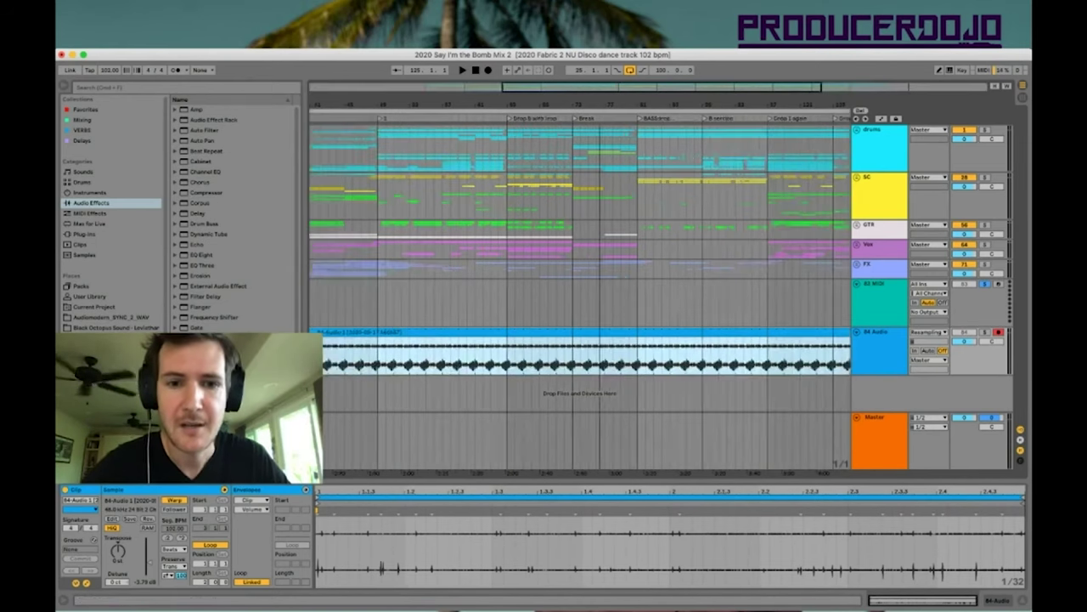
left_click(453, 303)
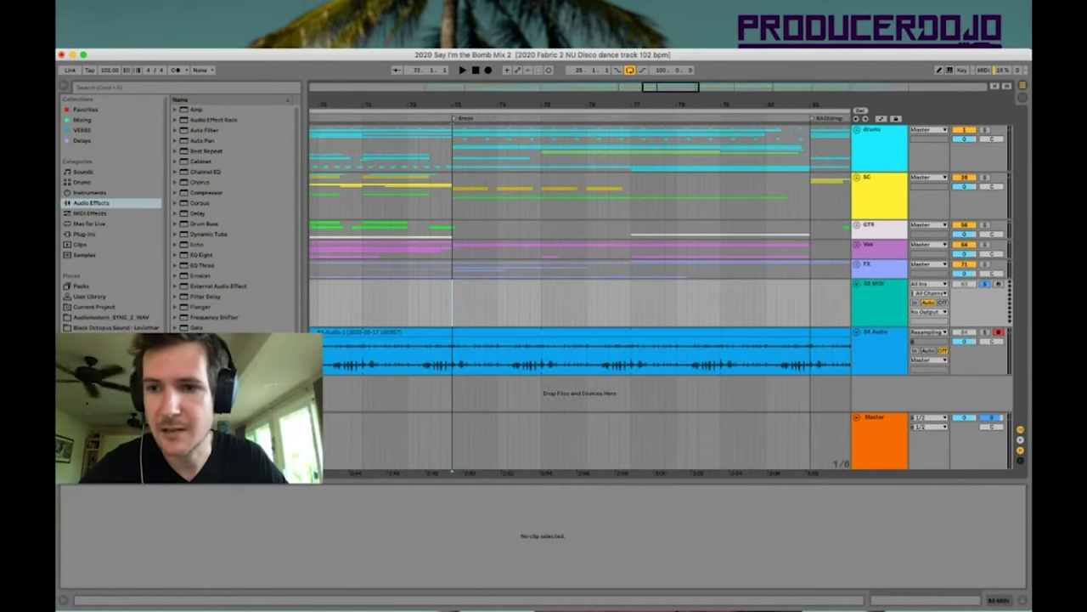
left_click(877, 284)
key("Delete")
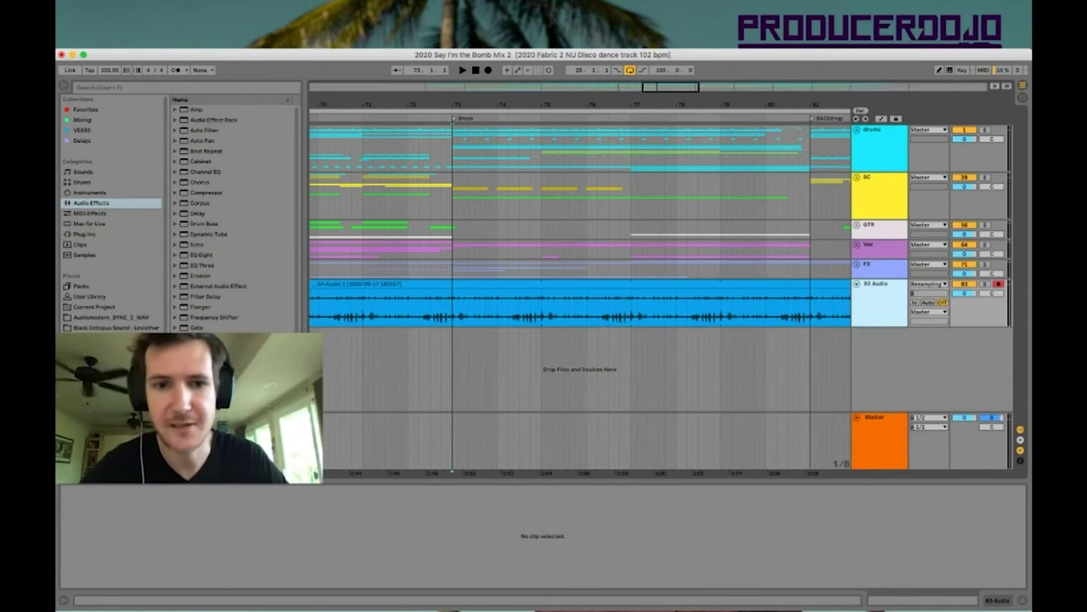
left_click(452, 304)
key("space")
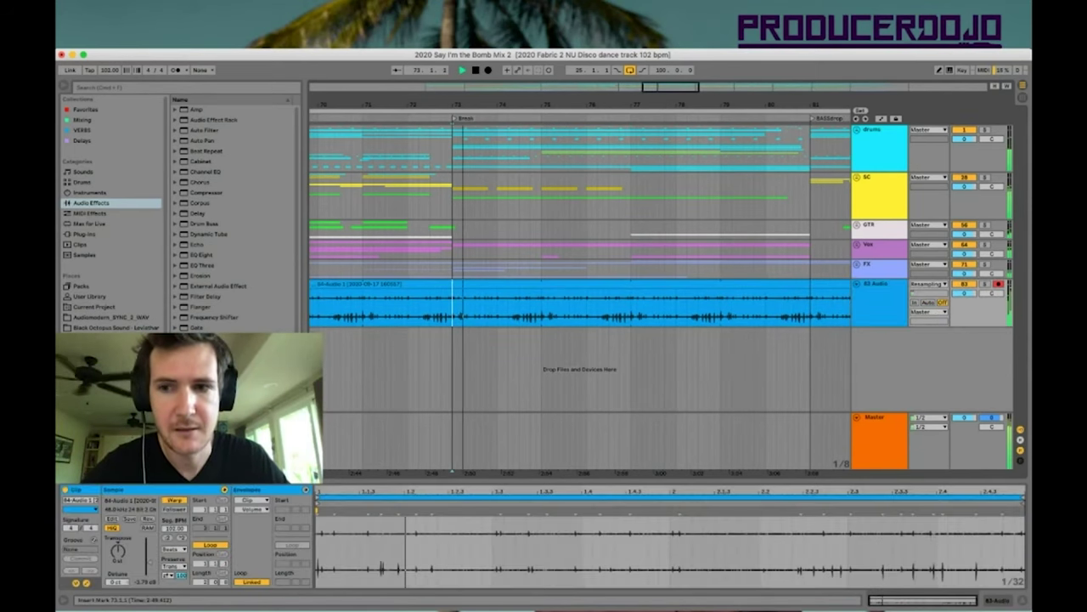
key("space")
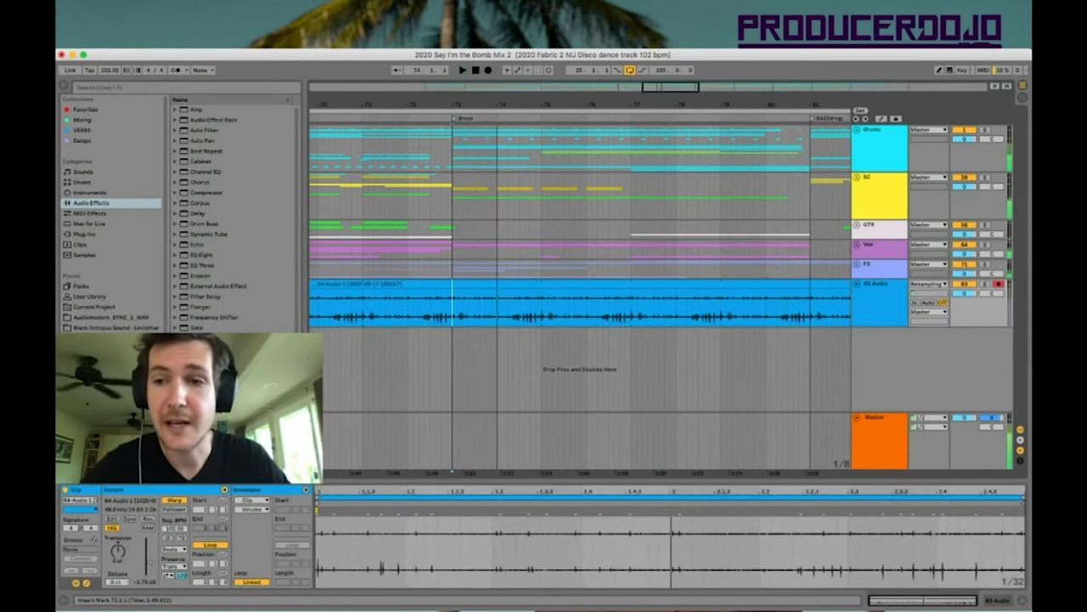
Set the volume of the crackle audio track to -6 dB
left_click(880, 303)
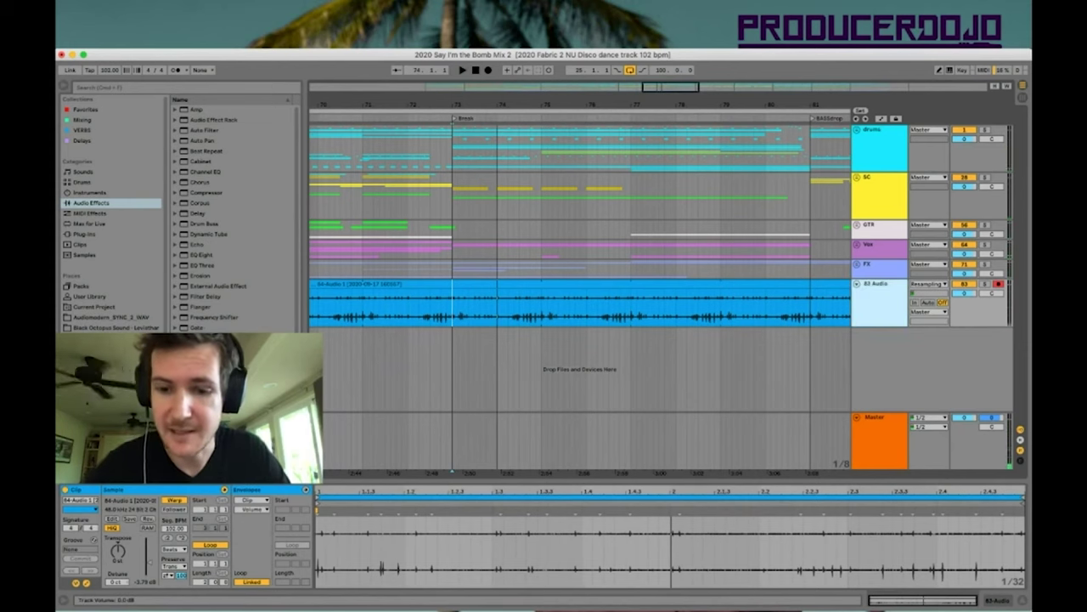
left_click(966, 293)
type("-6")
key("Return")
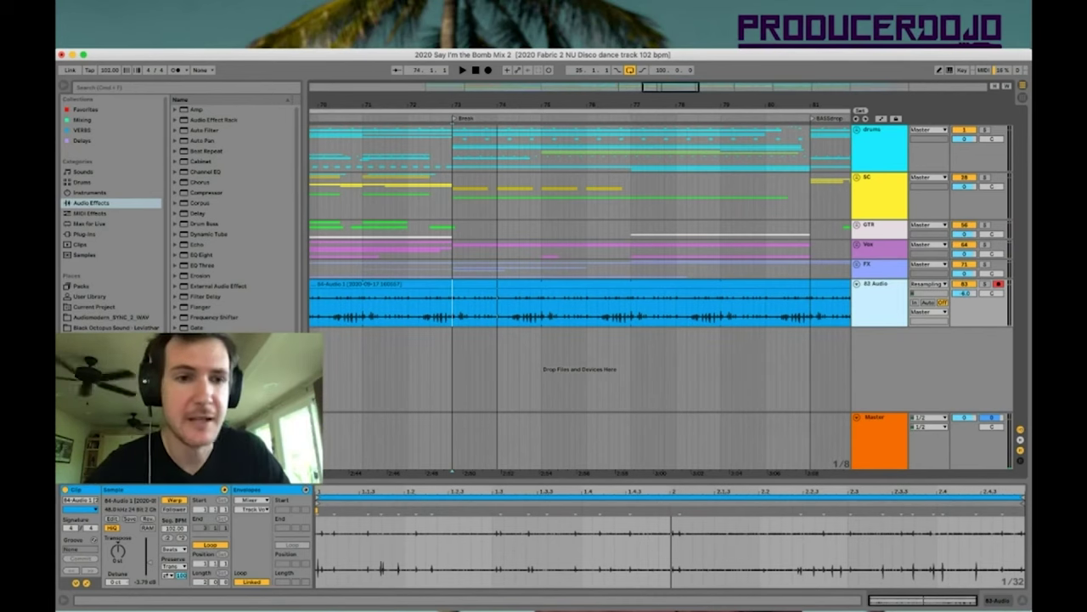
Add a Utility device to the crackle audio track and show its Gain automation in a separate lane
key("shift+Tab")
scroll(212, 217, "down", 2)
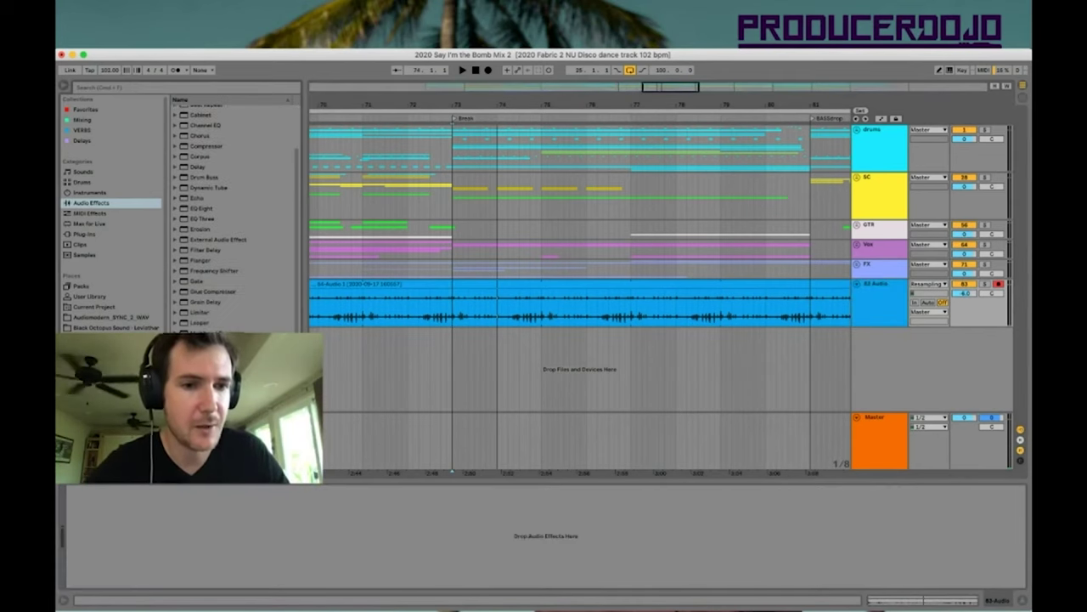
double_click(199, 438)
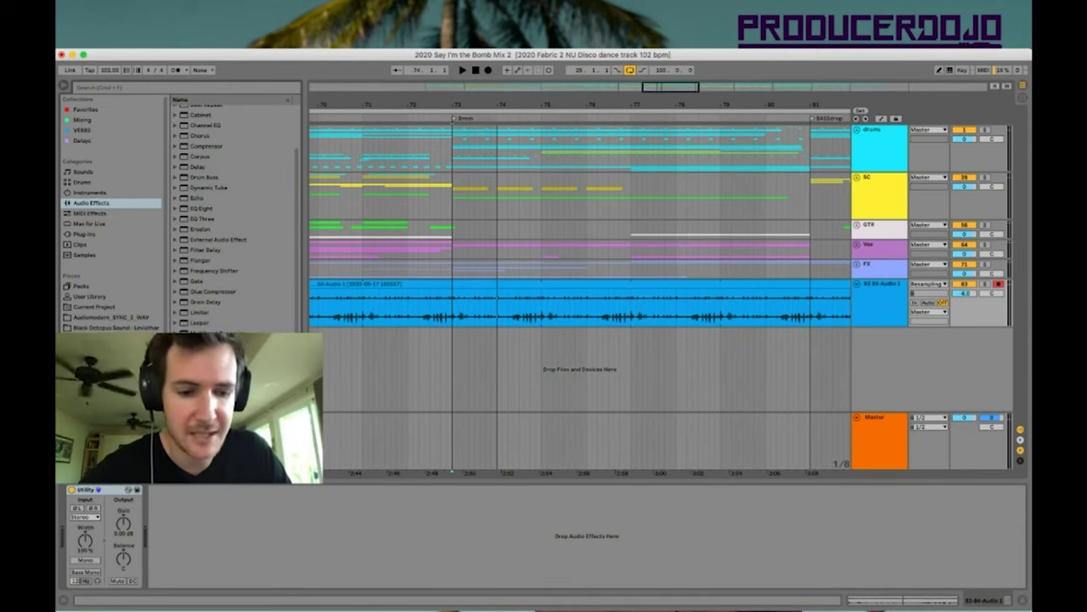
key("a")
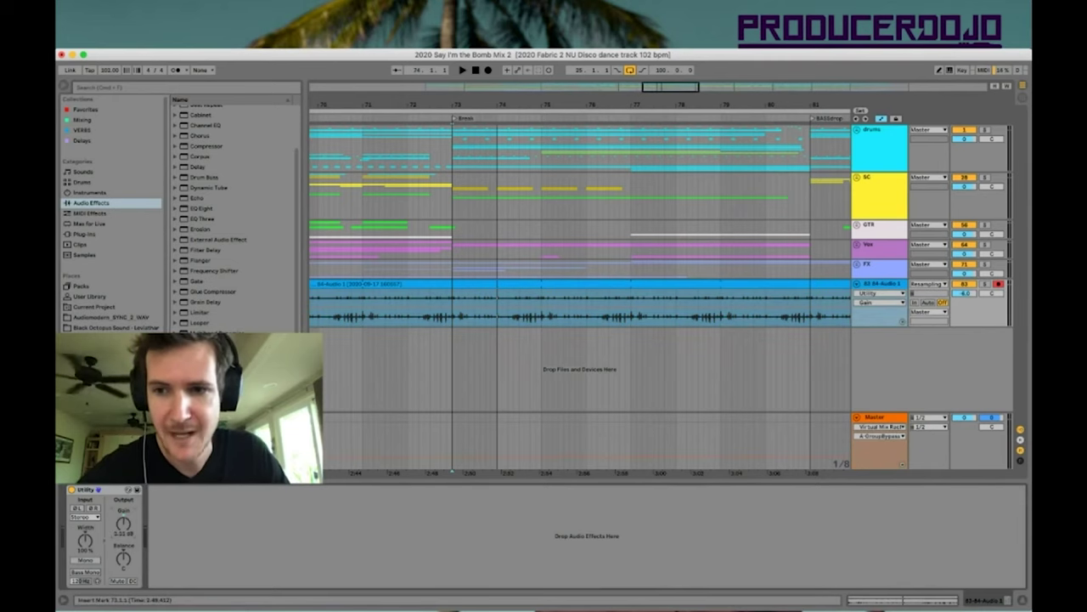
left_click(902, 321)
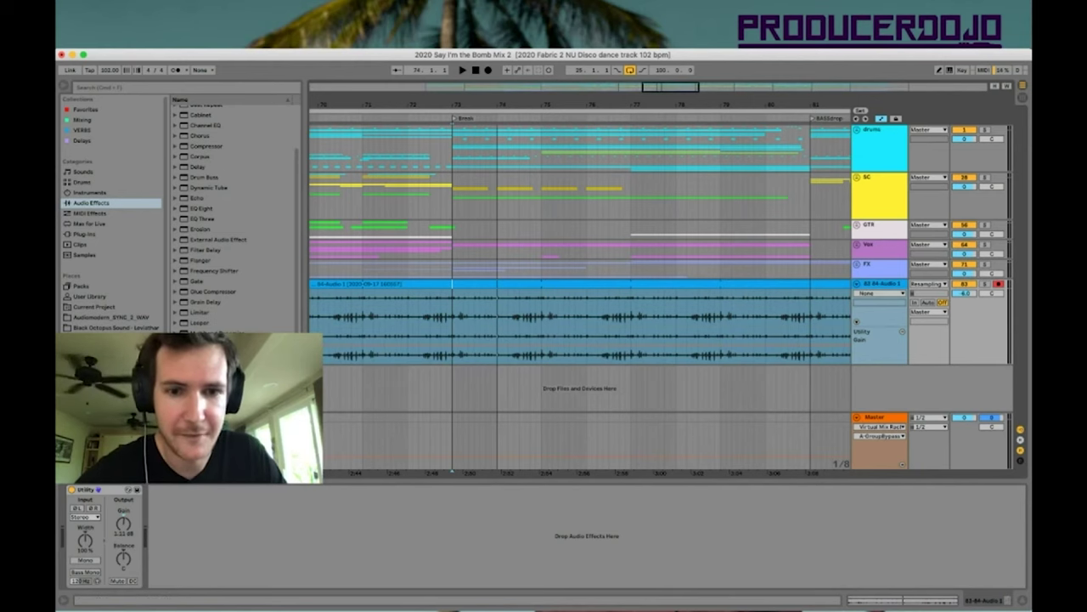
Try drawing repeating eighth-note gain ramps in the Utility Gain lane from bar 73 to almost bar 77
left_click_drag(457, 105, 457, 128)
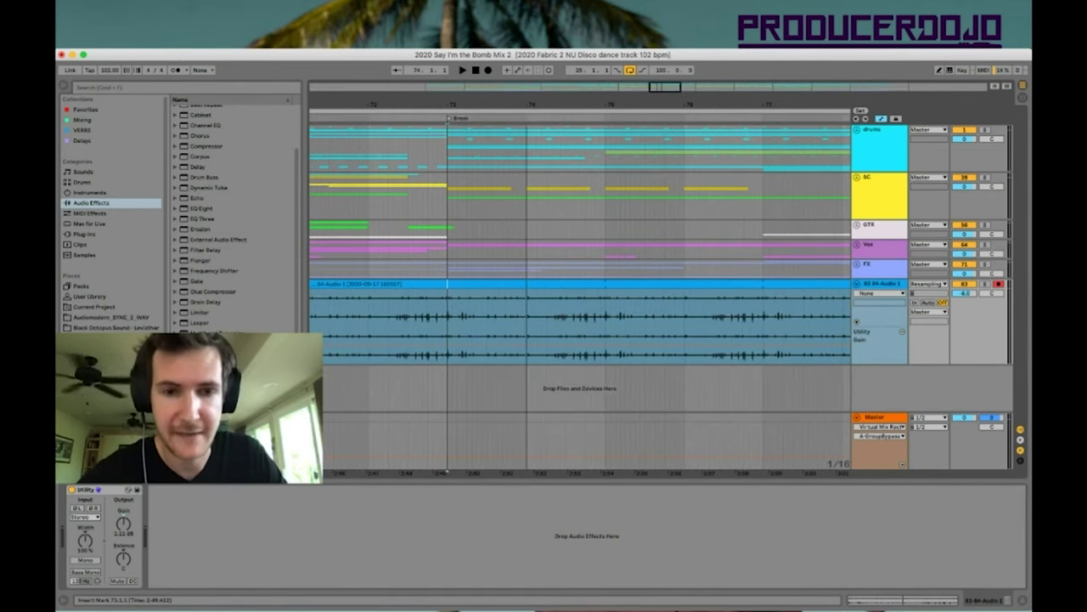
left_click(457, 348)
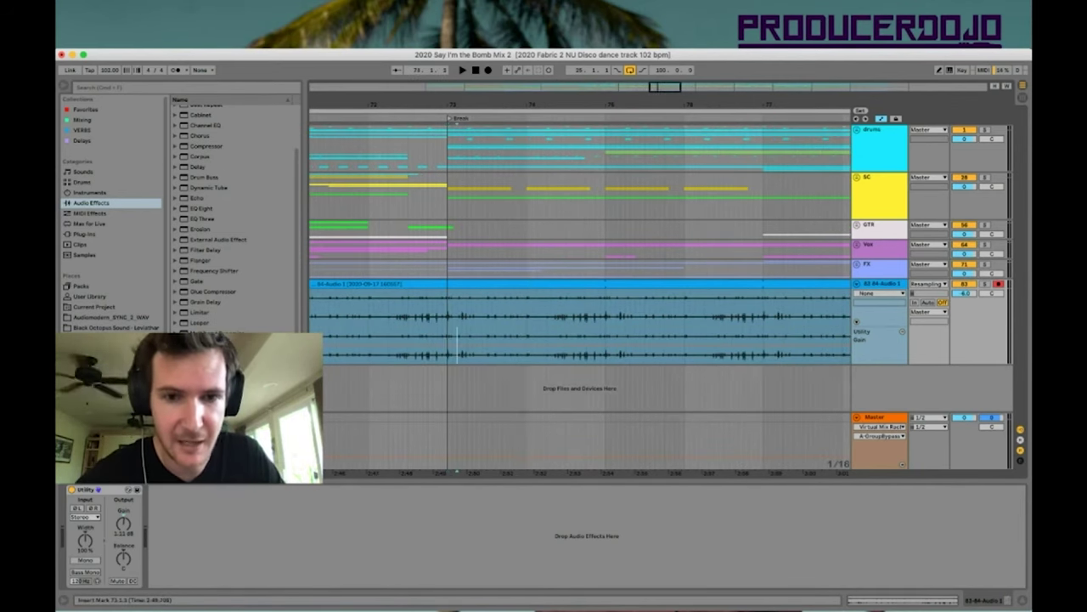
key("b")
left_click(902, 332)
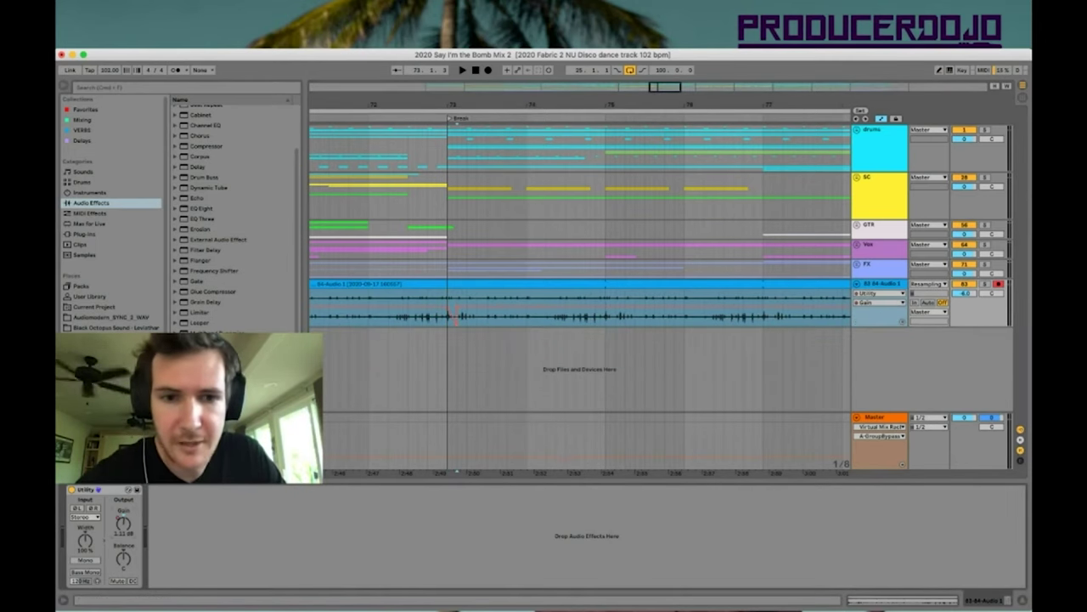
left_click(902, 322)
left_click_drag(449, 340, 615, 333)
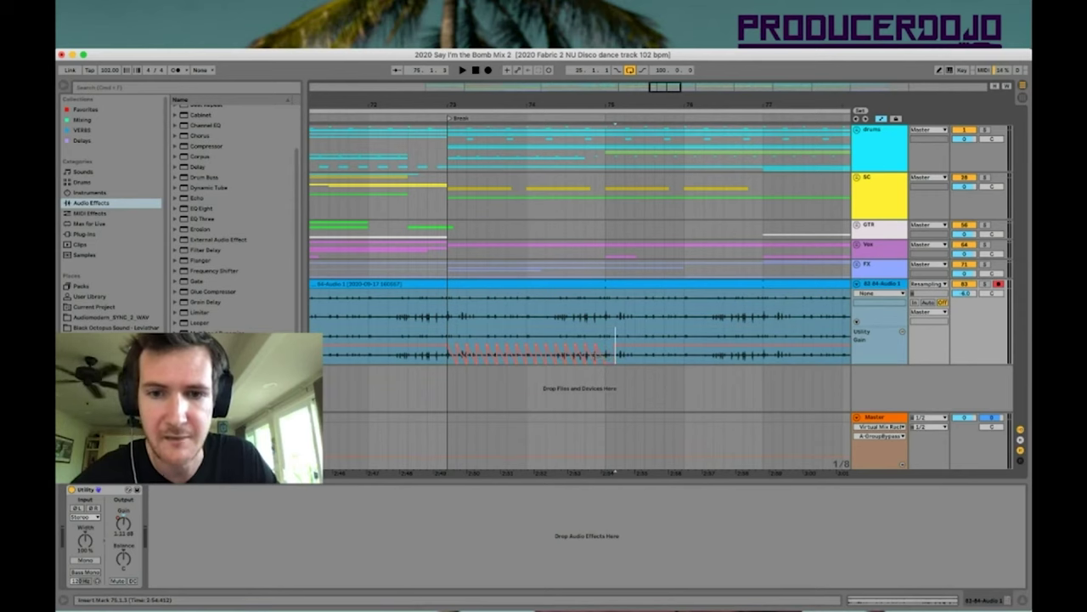
left_click_drag(615, 344, 745, 344)
Play the gain ramps from bar 75 with the crackle track soloed, and clear the Gain automation from bar 73 past bar 77
left_click(606, 345)
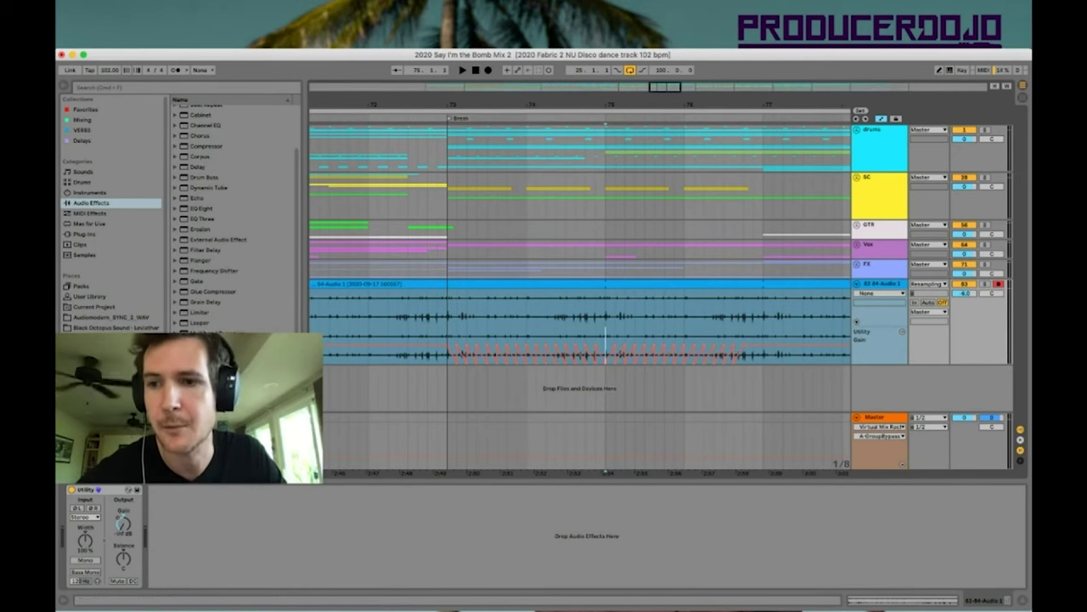
key("space")
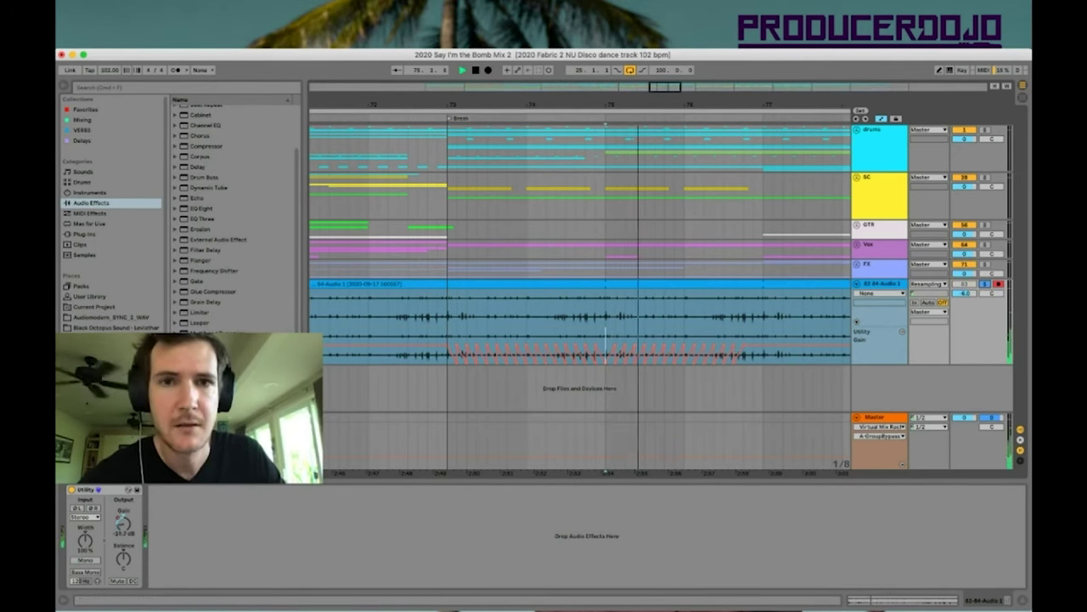
key("space")
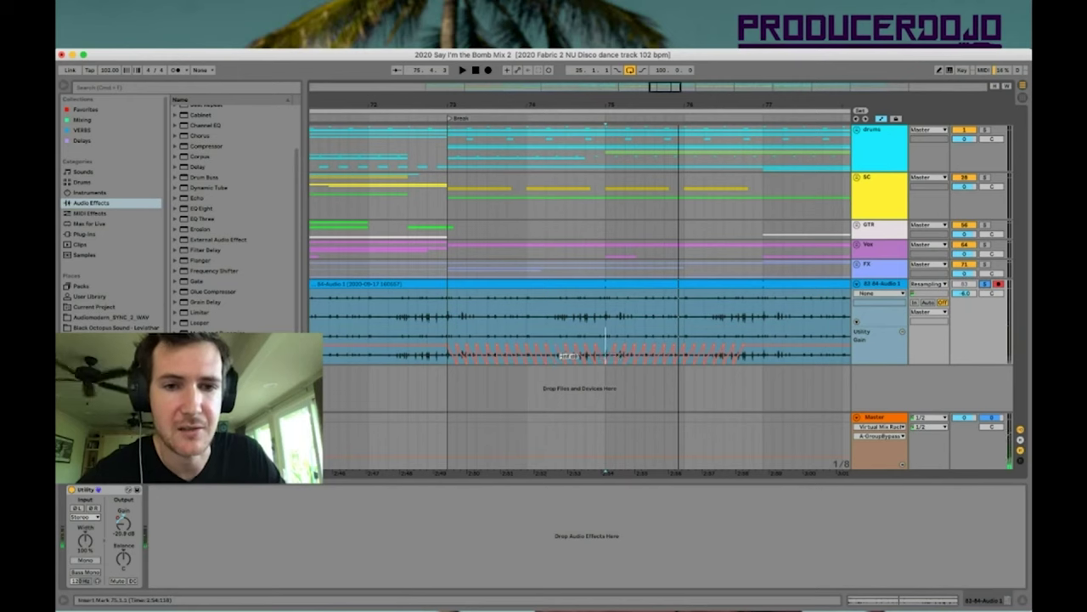
left_click_drag(447, 344, 803, 344)
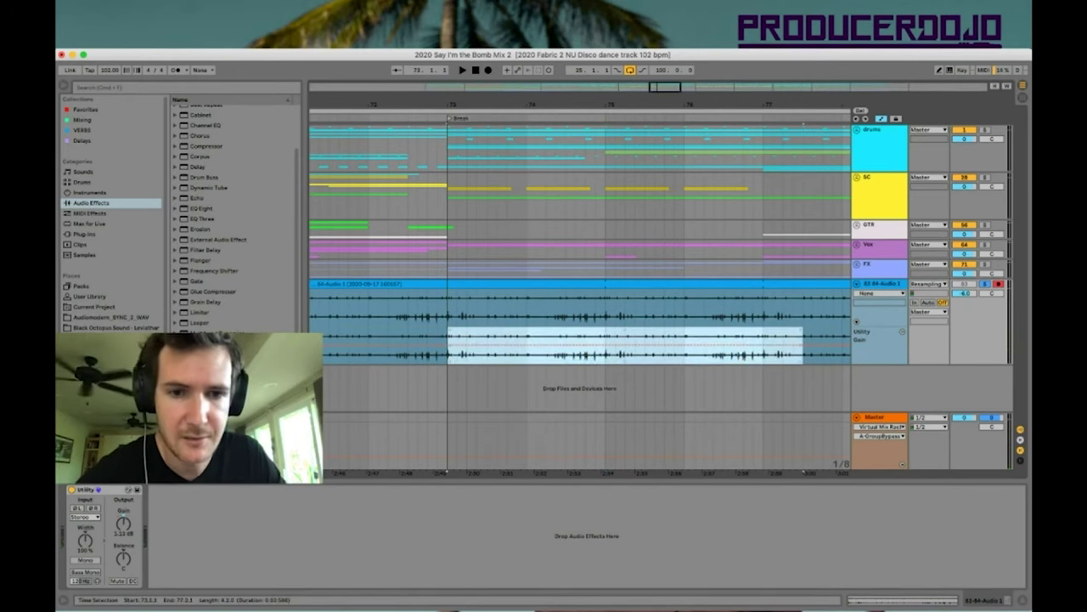
Draw a one-beat Utility Gain ramp rising from silence at bar 73 on a quarter-note grid, and select that beat
left_click(449, 338)
mouse_move(450, 338)
left_mouse_down()
mouse_move(452, 356)
mouse_move(471, 337)
mouse_move(463, 350)
left_mouse_up()
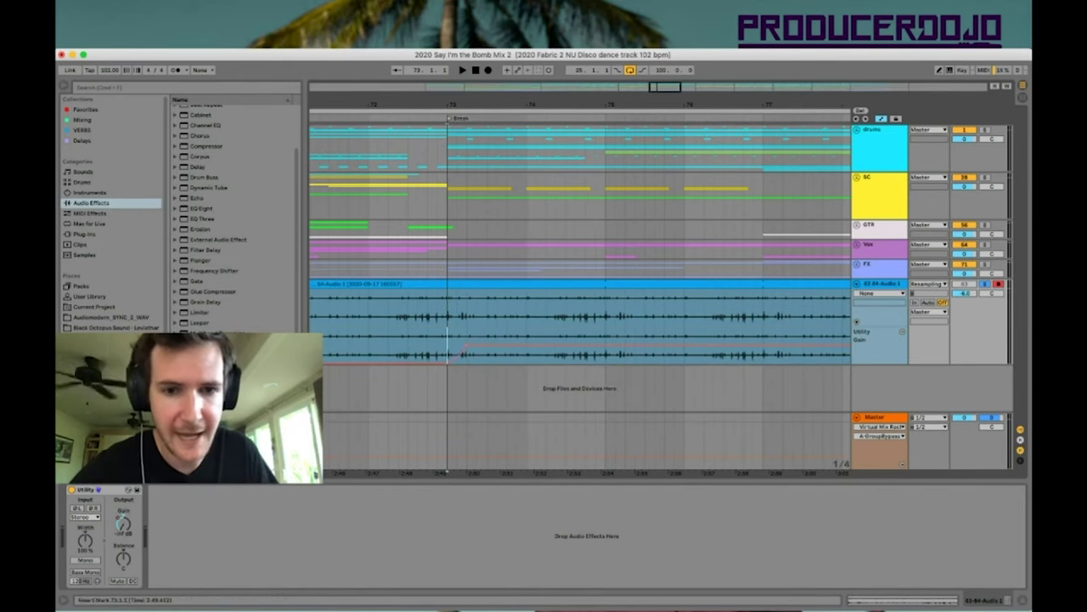
left_click_drag(448, 349, 466, 349)
Duplicate the one-beat gain ramp on every beat up to bar 77 and play the pumping crackle from bar 73
key("super+d")
key("super+d")
key("super+d")
key("super+d")
key("super+d")
key("super+d")
key("super+d")
key("super+d")
key("super+d")
key("super+d")
key("super+d")
key("super+d")
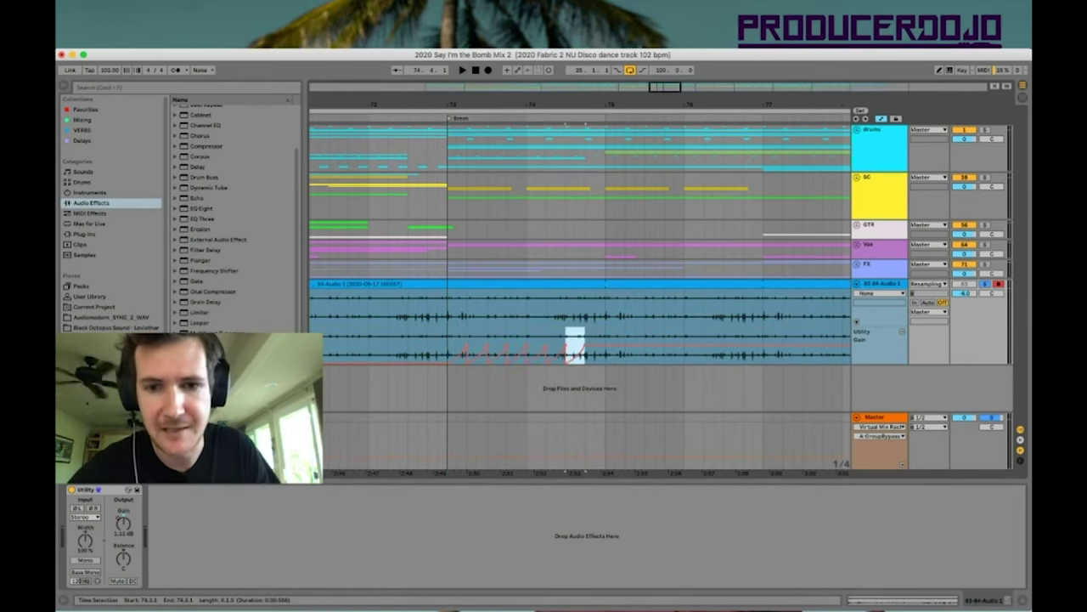
key("super+d")
key("super+d")
key("super+d")
left_click(447, 313)
key("space")
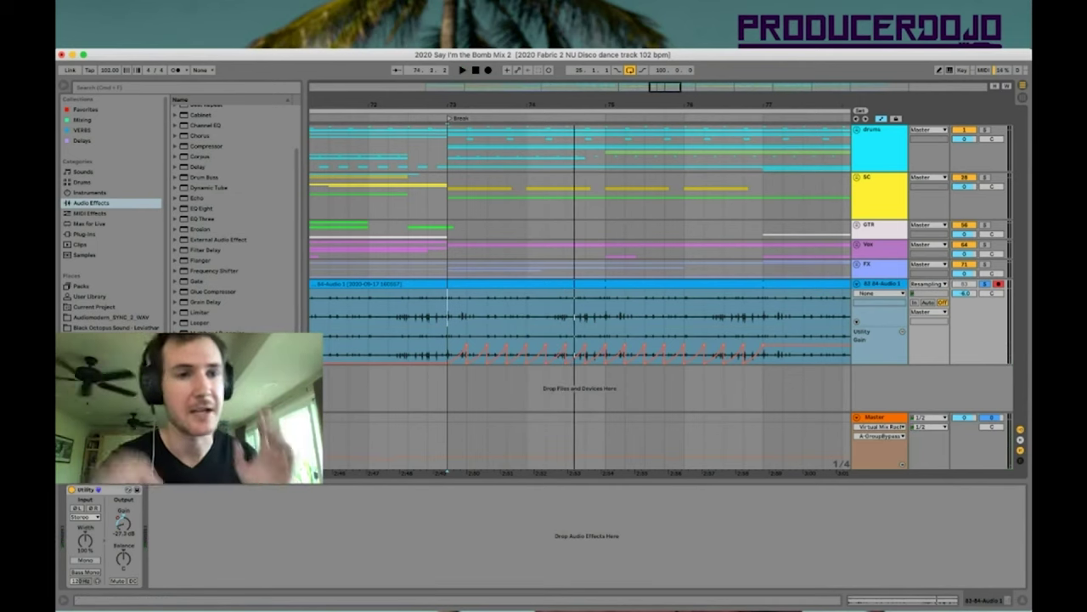
Add Echo to the crackle track with Dry/Wet at 30% and both delay lines synced to Notes, and play it from bar 73
double_click(197, 198)
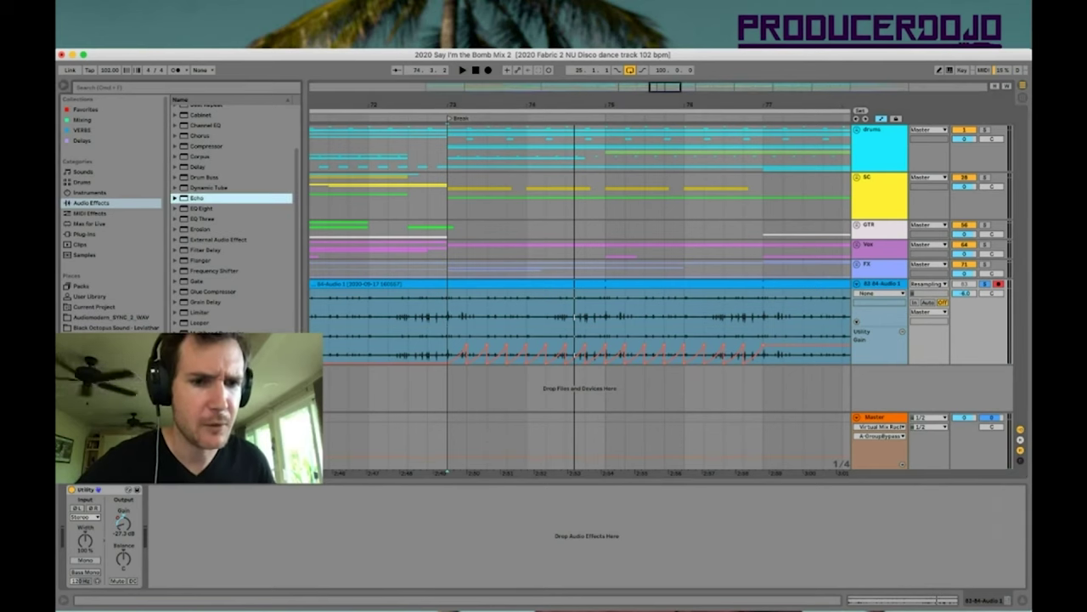
left_click_drag(413, 573, 414, 599)
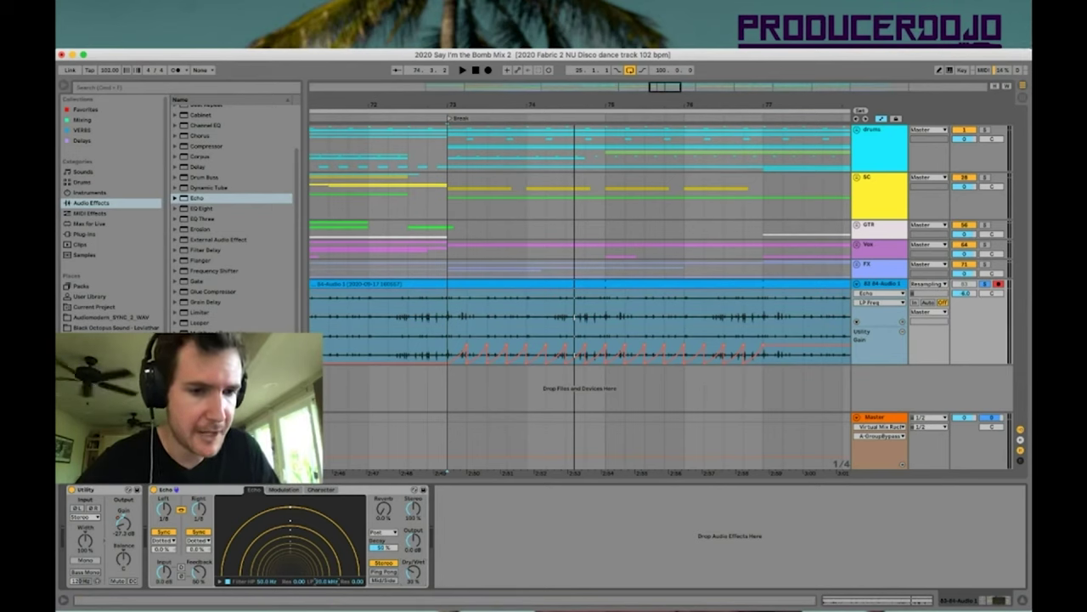
left_click(199, 540)
left_click(166, 519)
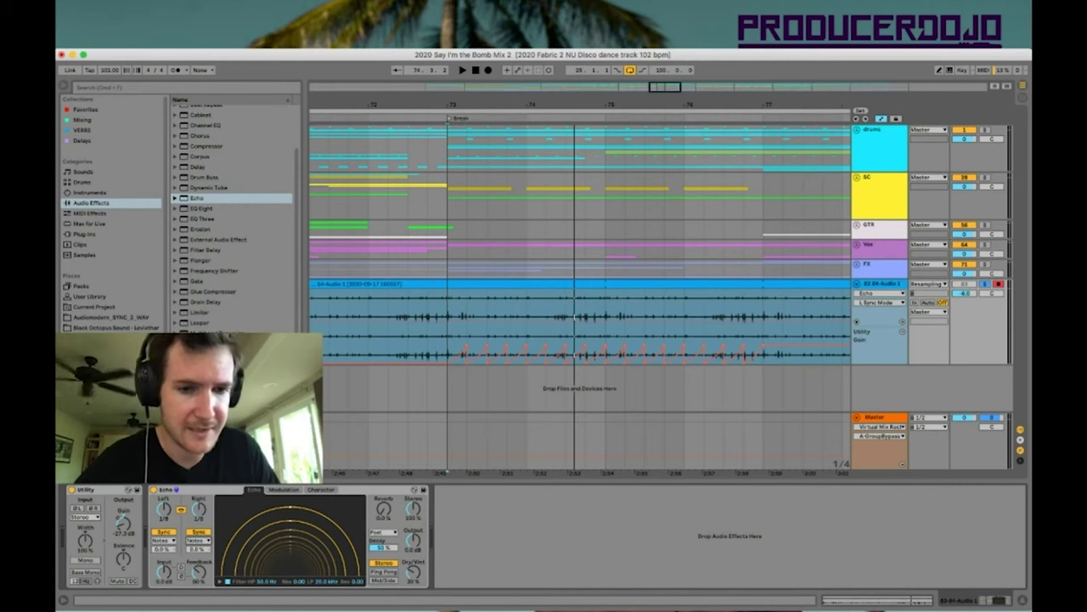
key("space")
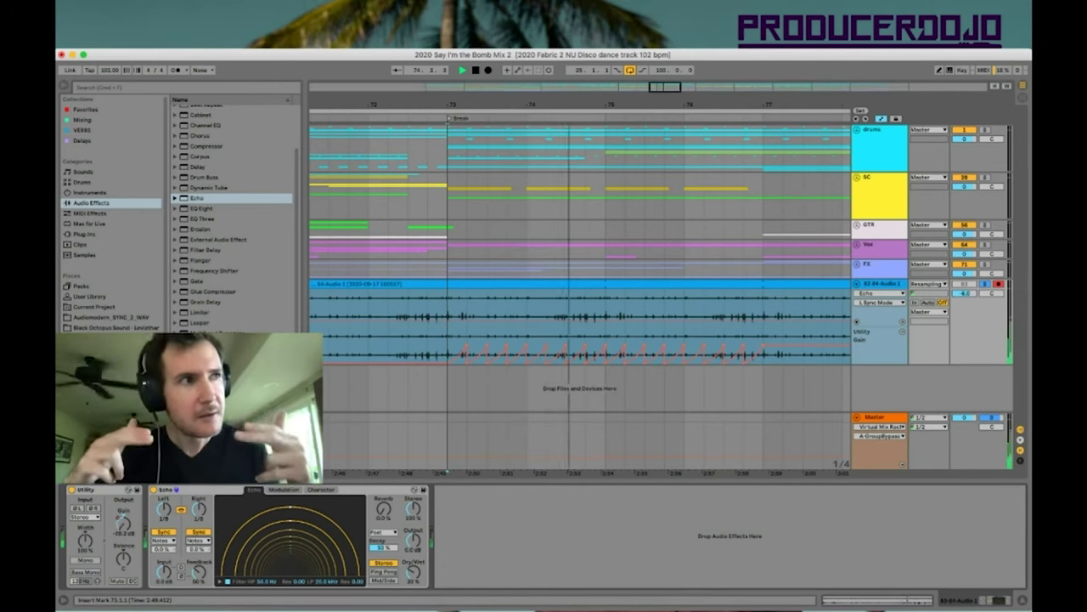
key("space")
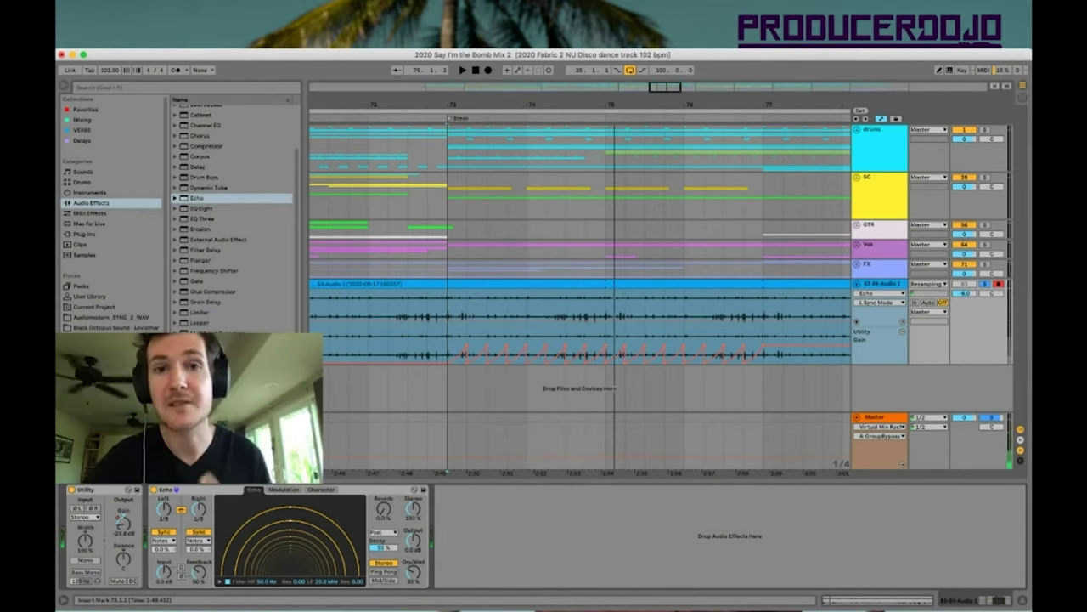
Duplicate the four bars of Gain automation from bars 73 to 77 repeatedly until the end of the song
left_click_drag(538, 104, 538, 56)
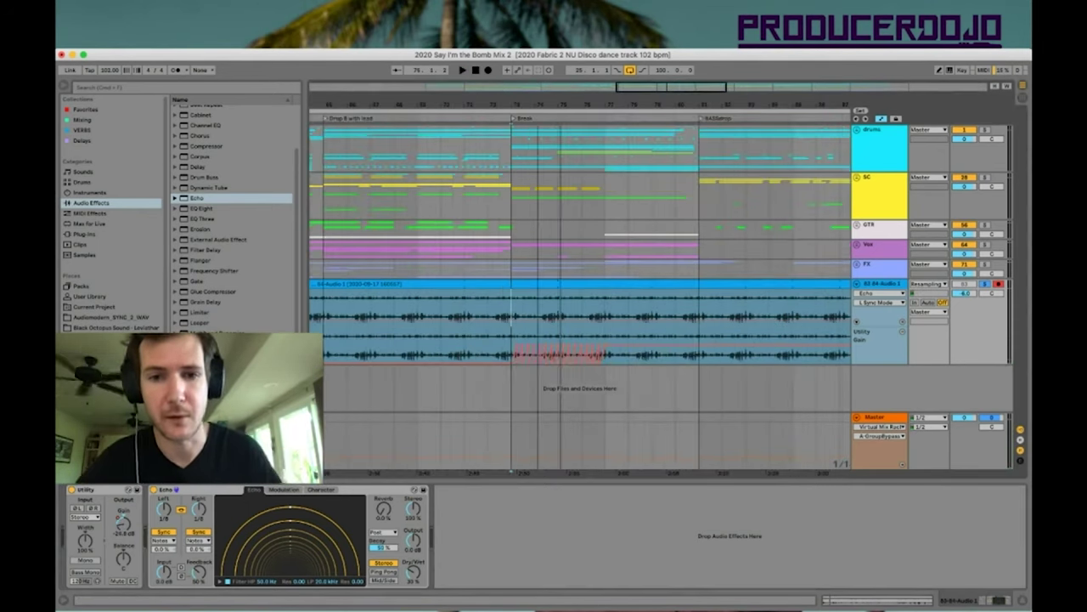
left_click_drag(605, 336, 511, 337)
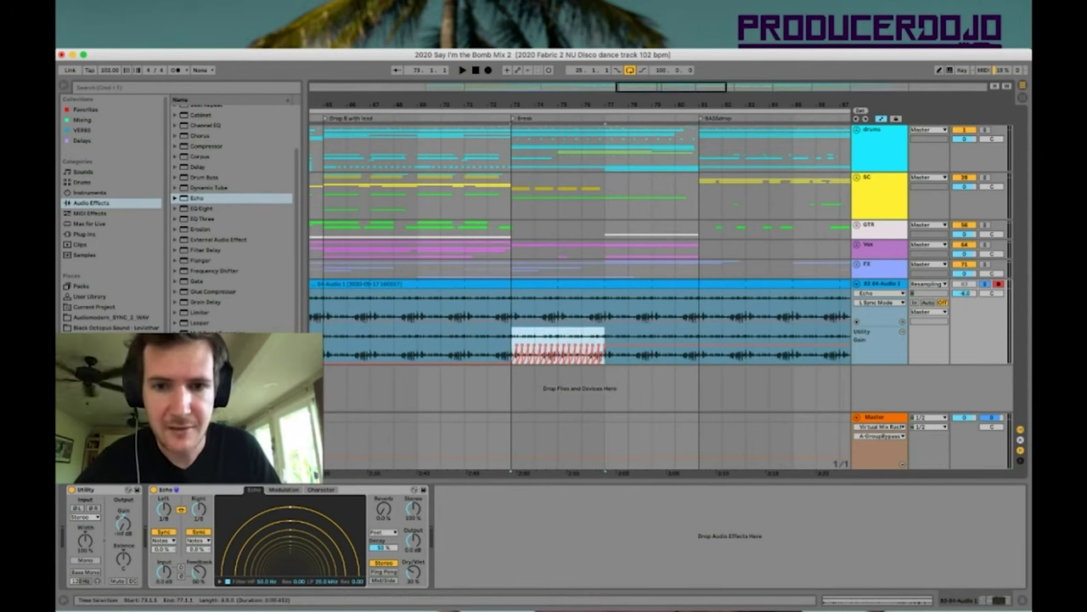
key("super+d")
key("super+d")
left_click_drag(618, 104, 618, 56)
key("super+d")
key("super+d")
key("super+d")
key("super+d")
key("super+d")
key("super+d")
key("super+d")
key("super+d")
key("super+d")
key("super+d")
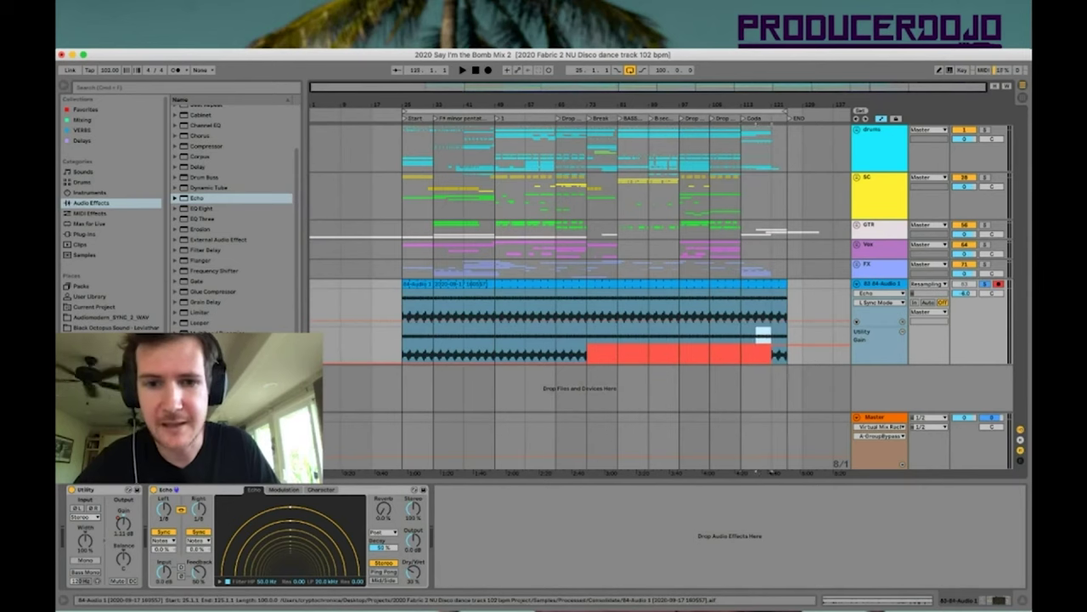
Paste the four-bar Gain automation at the Start locator, bar 25, and duplicate it up to bar 73
left_click(403, 336)
key("super+v")
key("super+d")
key("super+d")
key("super+d")
key("super+d")
key("super+d")
key("super+d")
key("super+d")
key("super+d")
key("super+d")
key("super+d")
key("super+d")
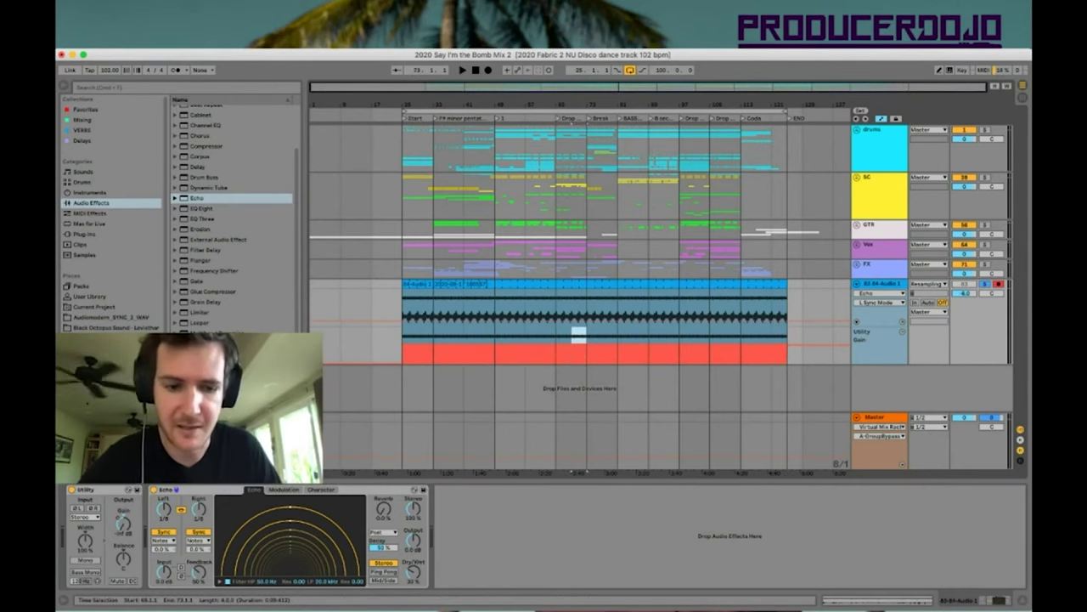
Hide the automation, deactivate the crackle clip everywhere except the Break, bars 73 to 81, and open the track's name for editing
key("a")
left_click_drag(403, 309, 787, 306)
key("0")
key("0")
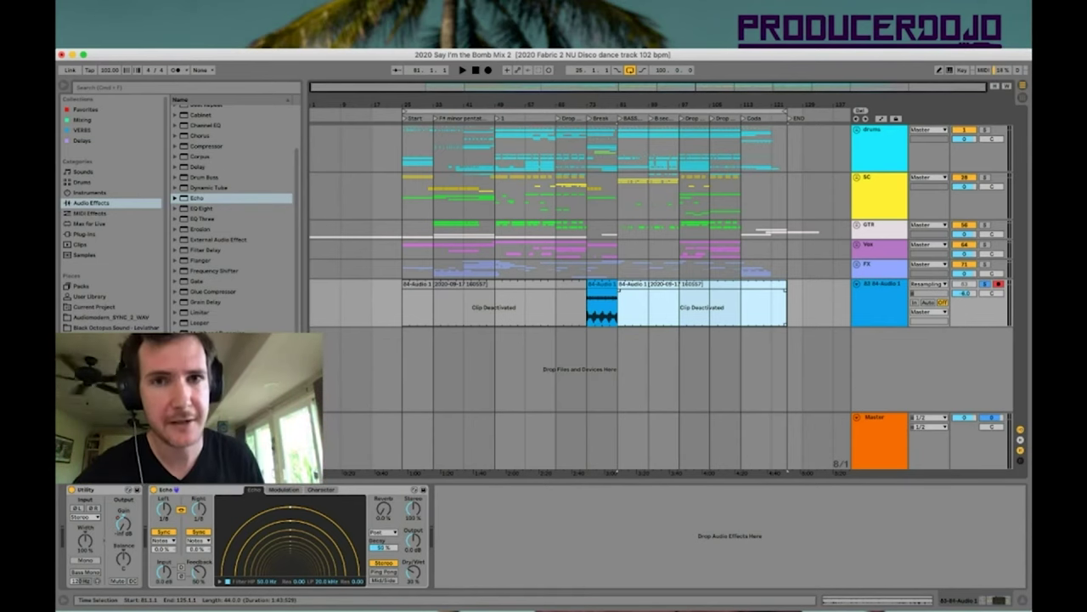
left_click(882, 283)
key("super+r")
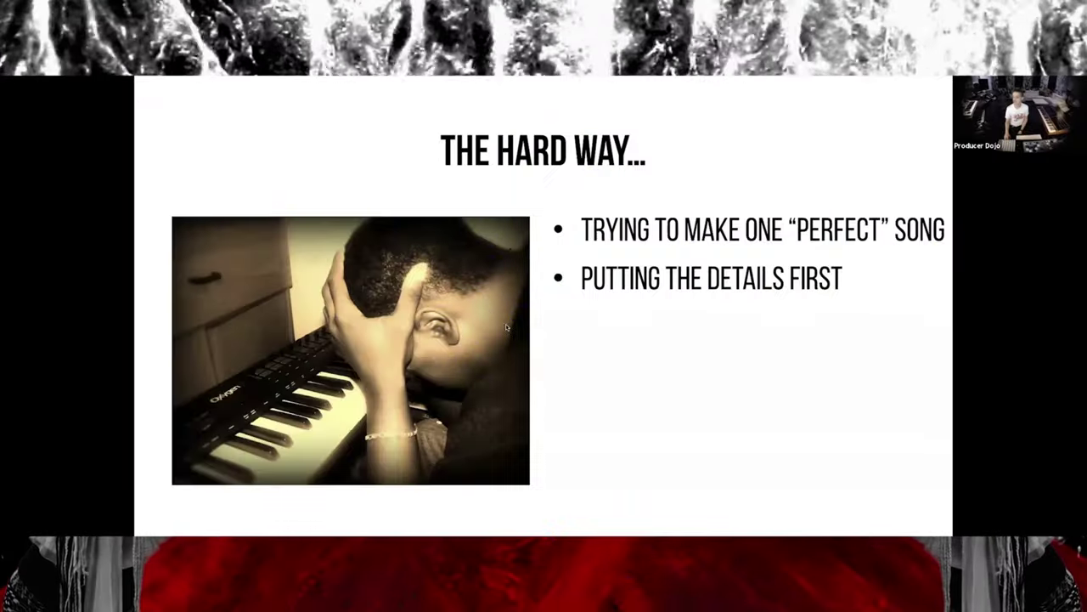
key("Right")
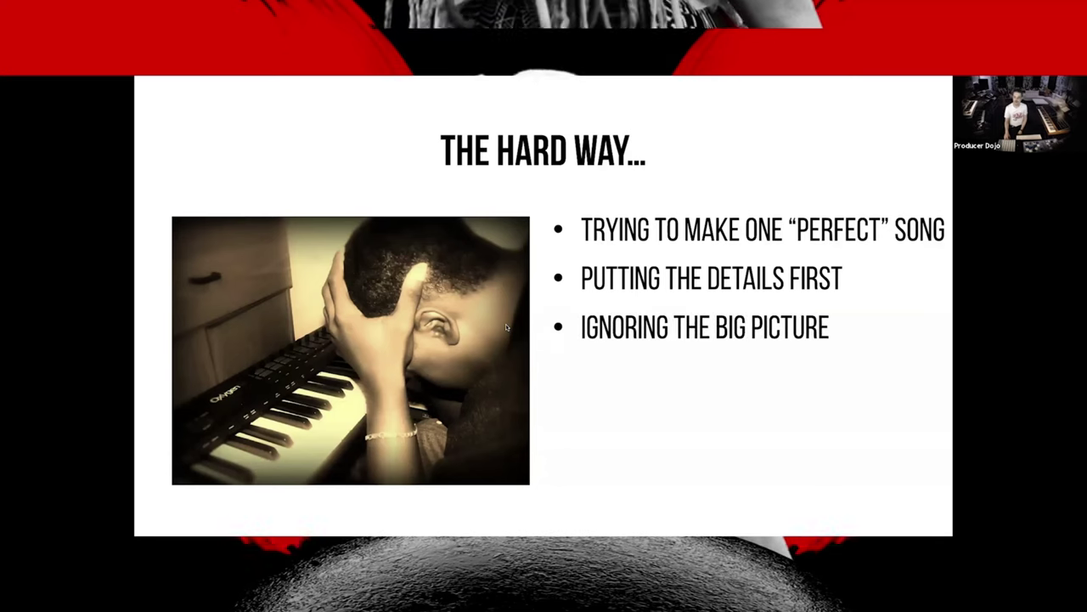
key("Right")
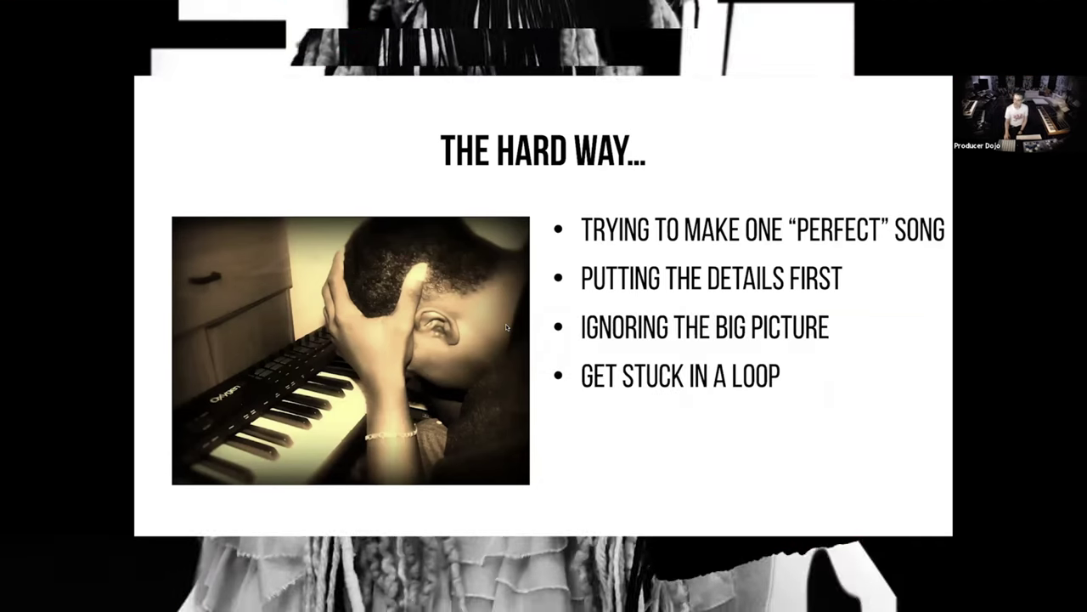
key("Right")
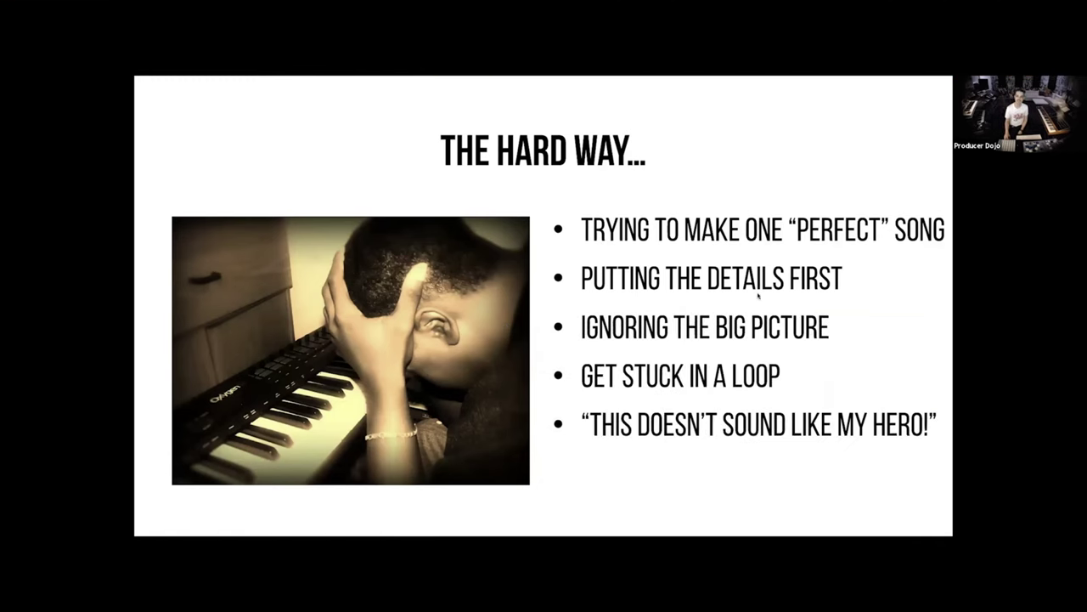
key("Right")
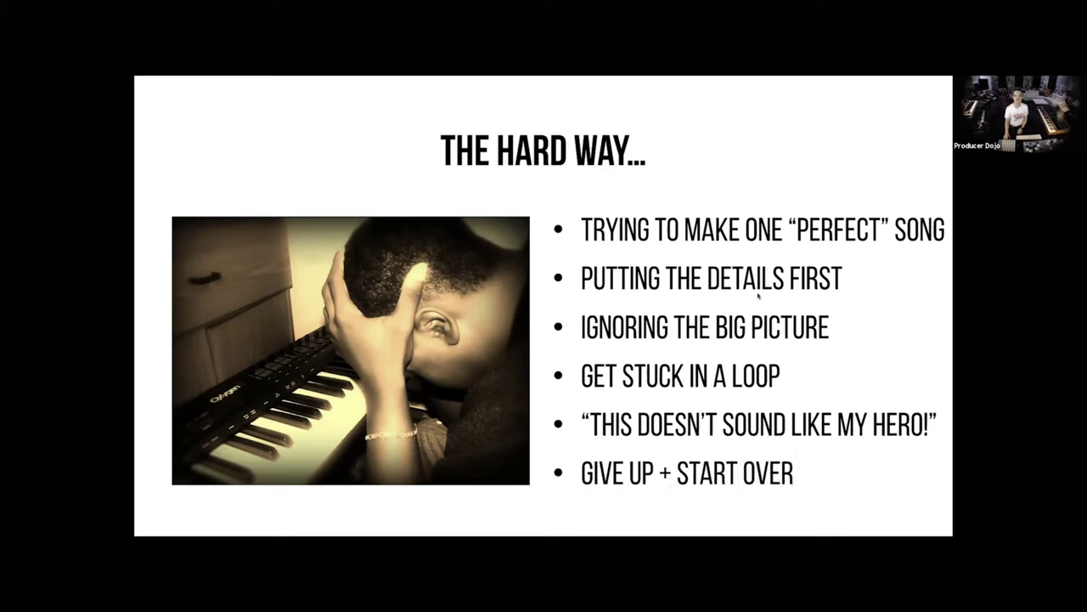
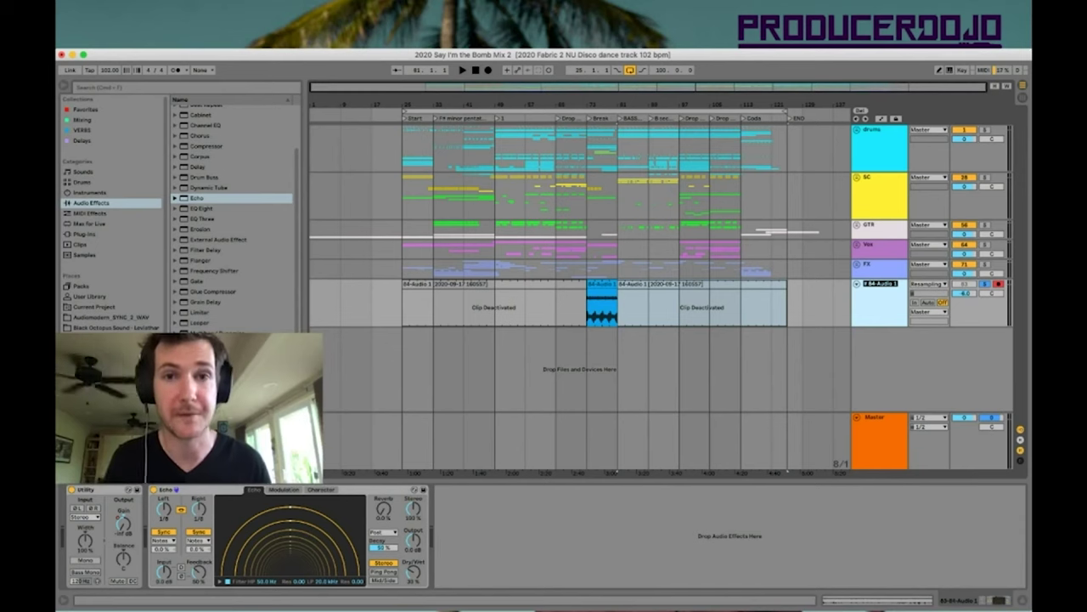
Rename the crackle track VINYL and put it in a track group named THREAD
key("Escape")
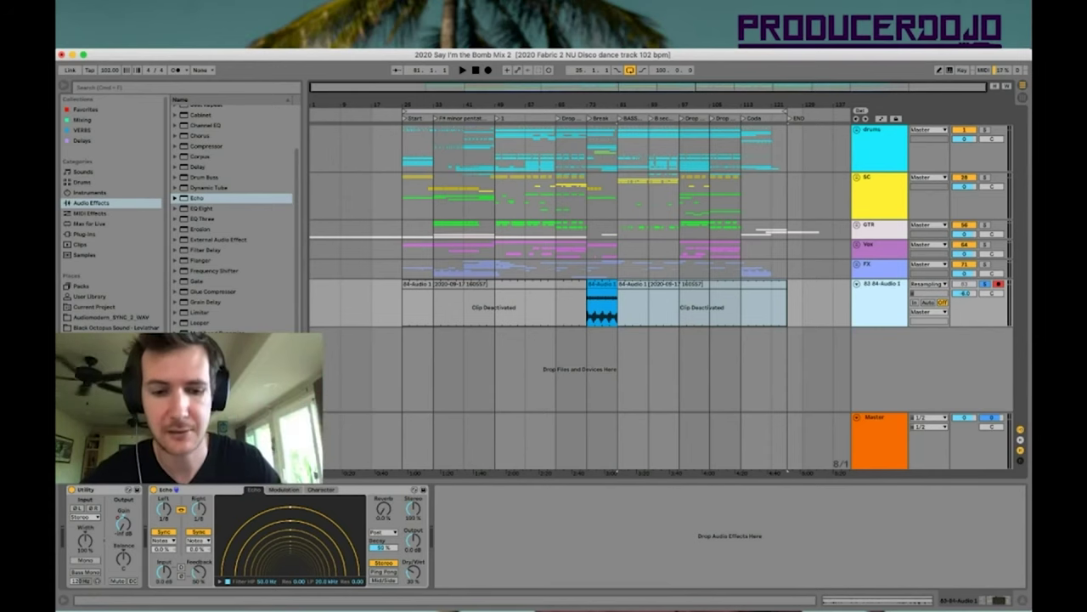
key("super+r")
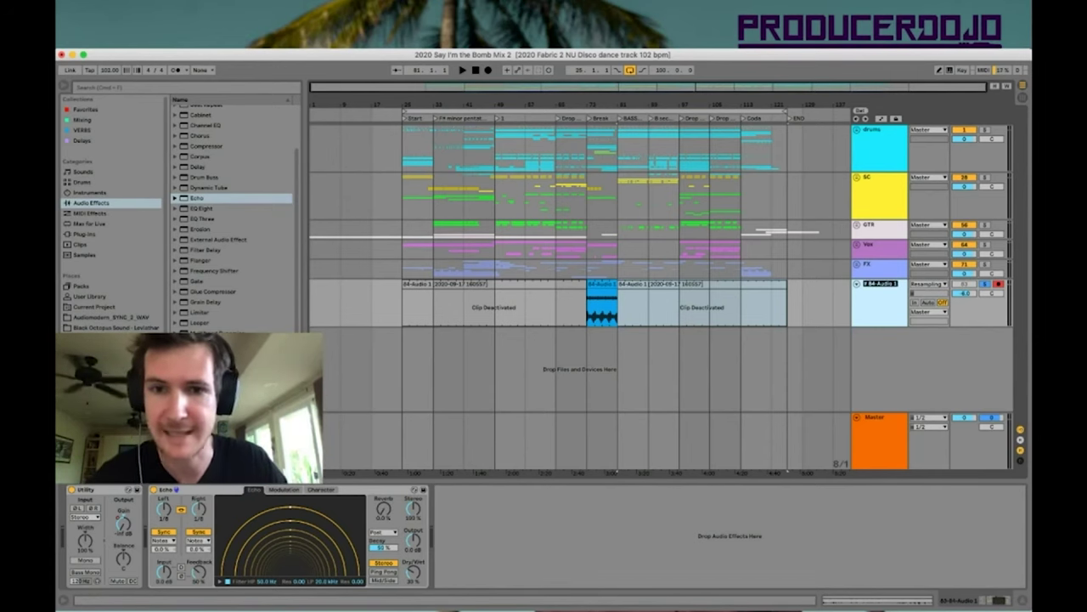
type("VINYL")
key("Return")
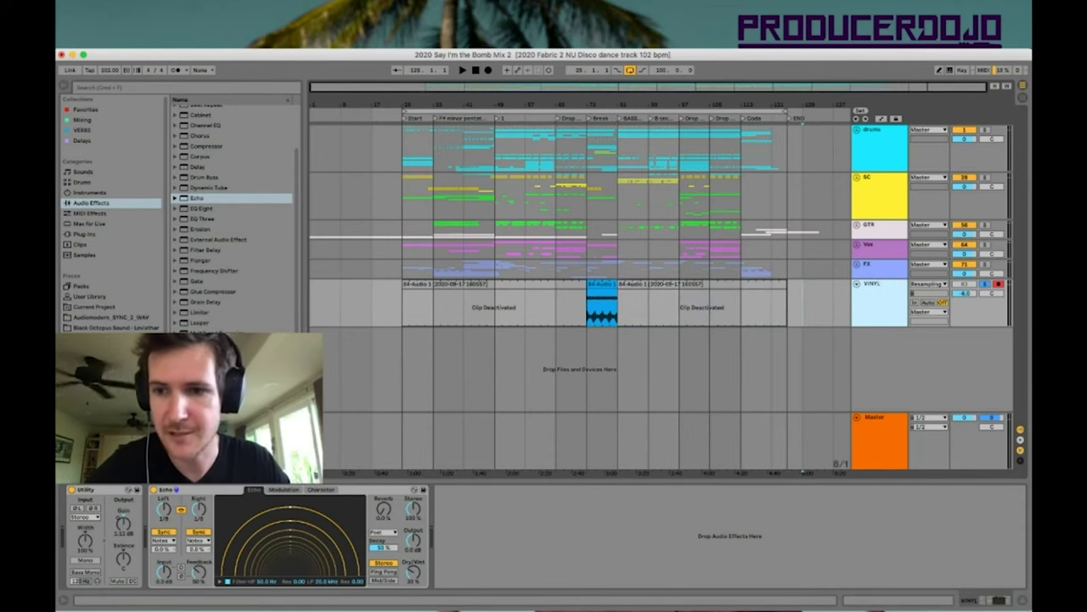
key("ctrl+g")
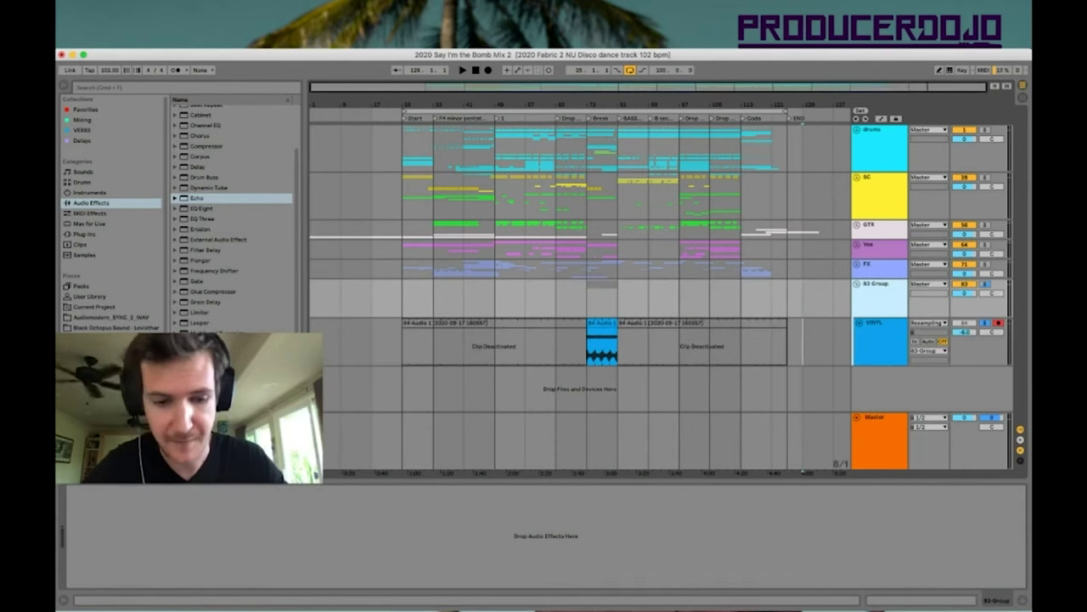
type("THREAD")
key("Return")
Insert a MIDI track below VINYL in the THREAD group and load the Operator instrument on it
key("Down")
key("super+shift+t")
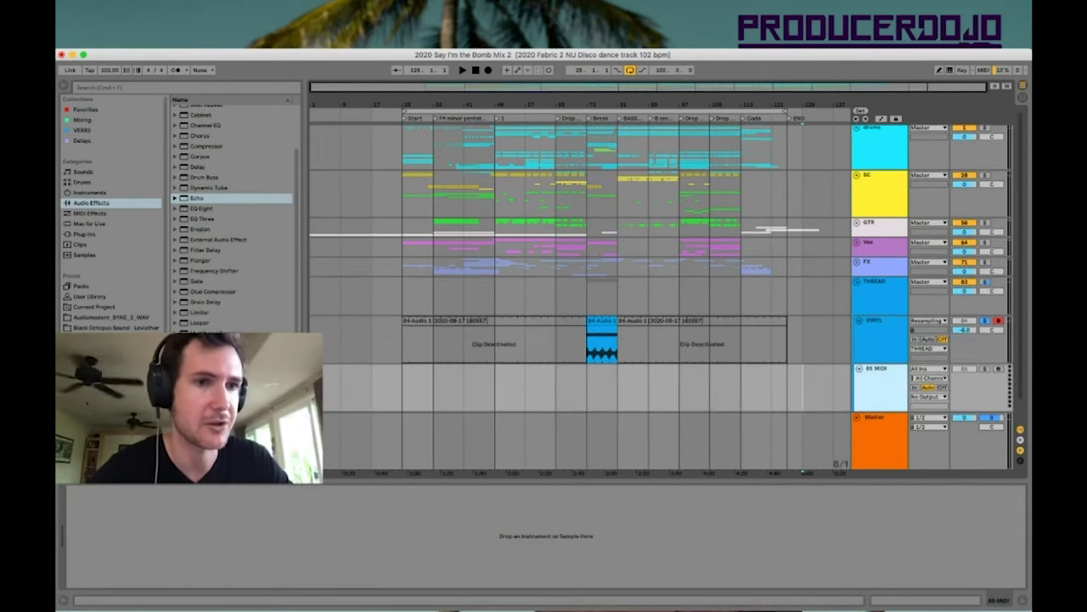
left_click(90, 193)
left_click(203, 181)
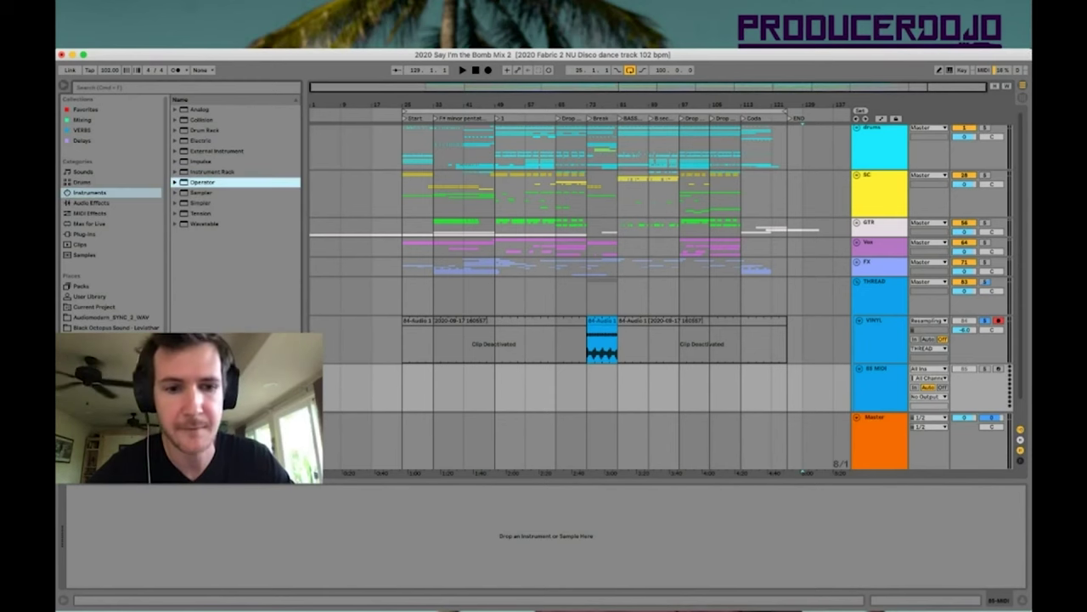
key("Return")
Create a MIDI clip over the Break, bars 73 to 81, on the Operator track with one E3 note held for its full length
left_click_drag(587, 365, 618, 365)
key("super+shift+m")
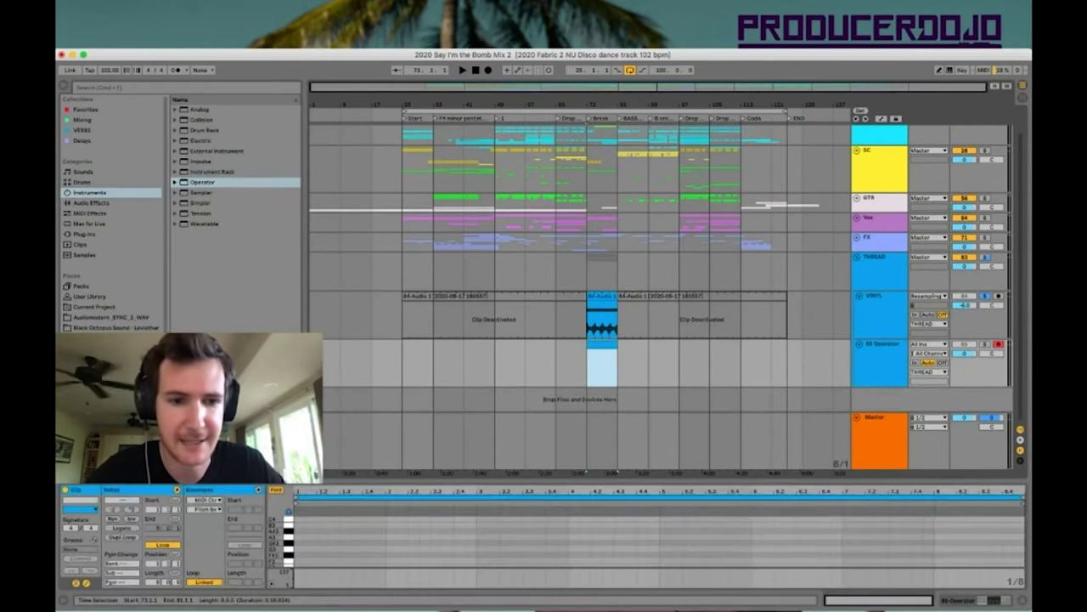
left_click_drag(274, 552, 275, 528)
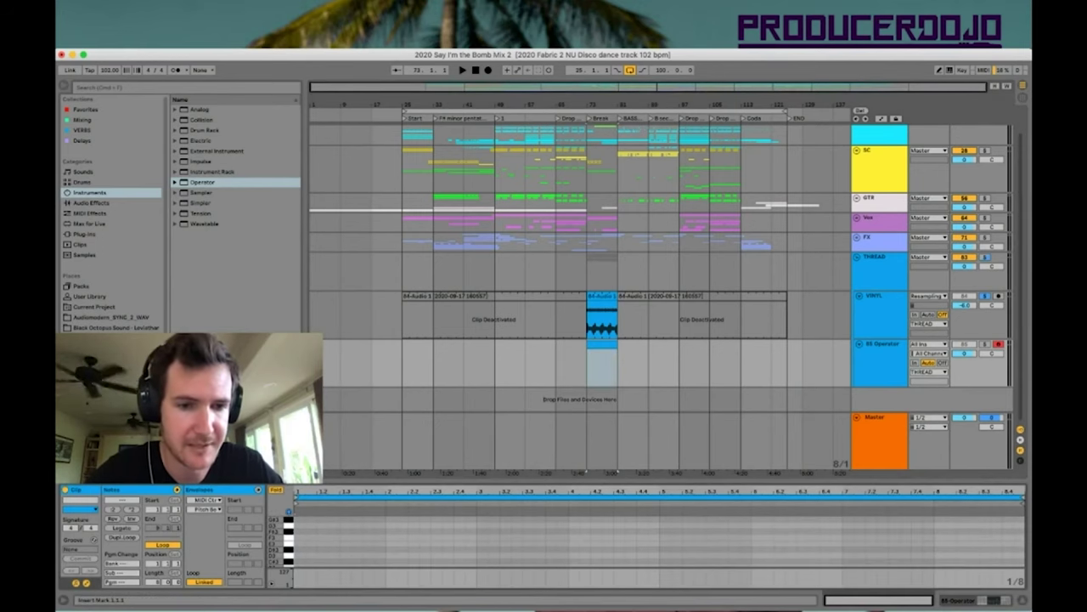
double_click(299, 544)
left_click(122, 528)
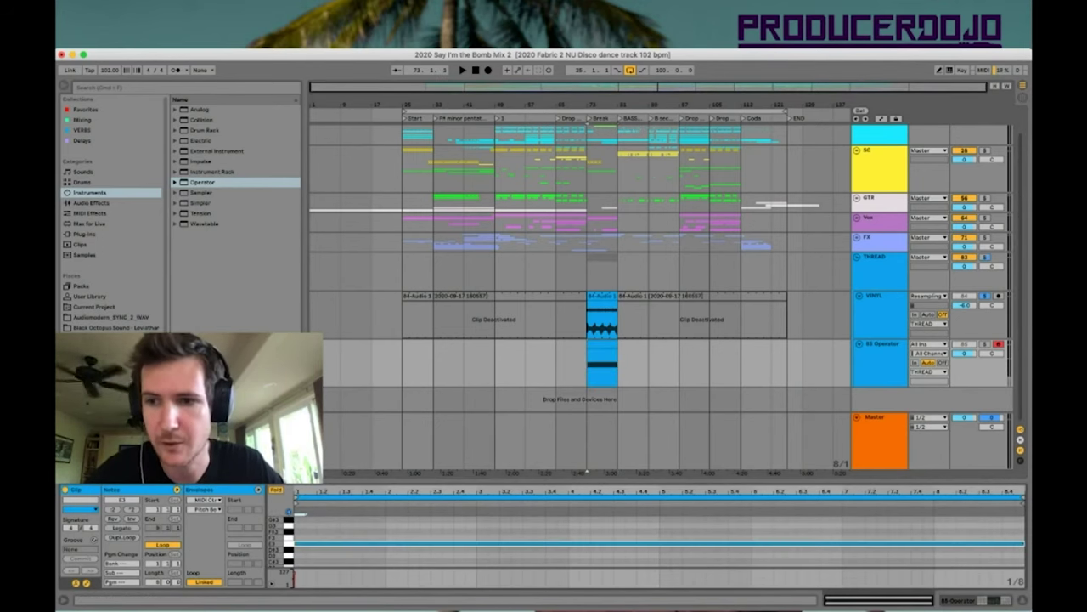
Set Operator's oscillator A waveform to white noise, lower the instrument's volume while auditioning it, and show its pitch envelope
key("shift+Tab")
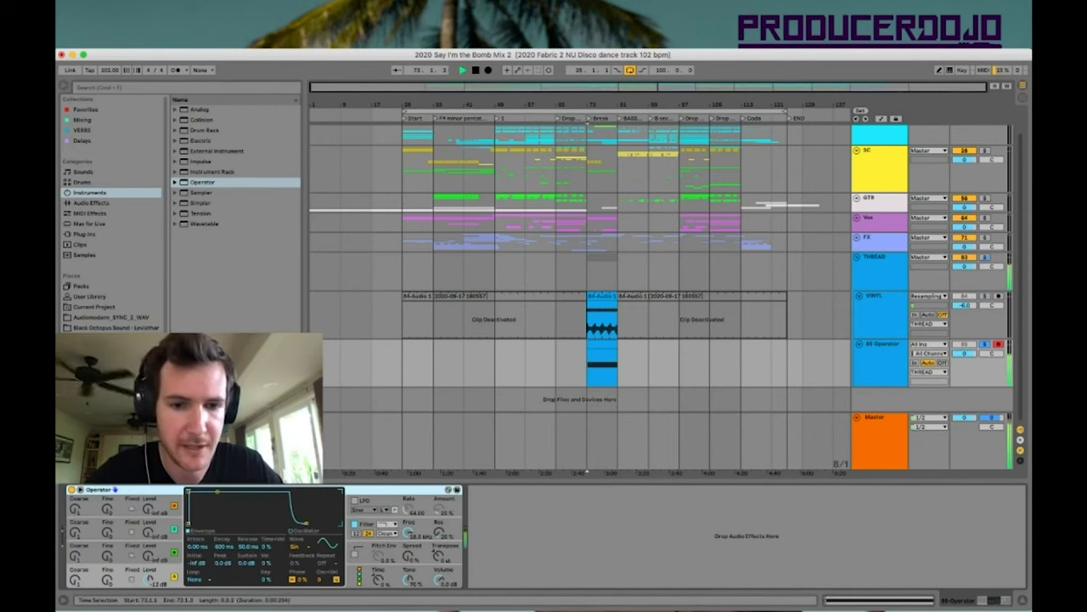
left_click_drag(439, 580, 440, 590)
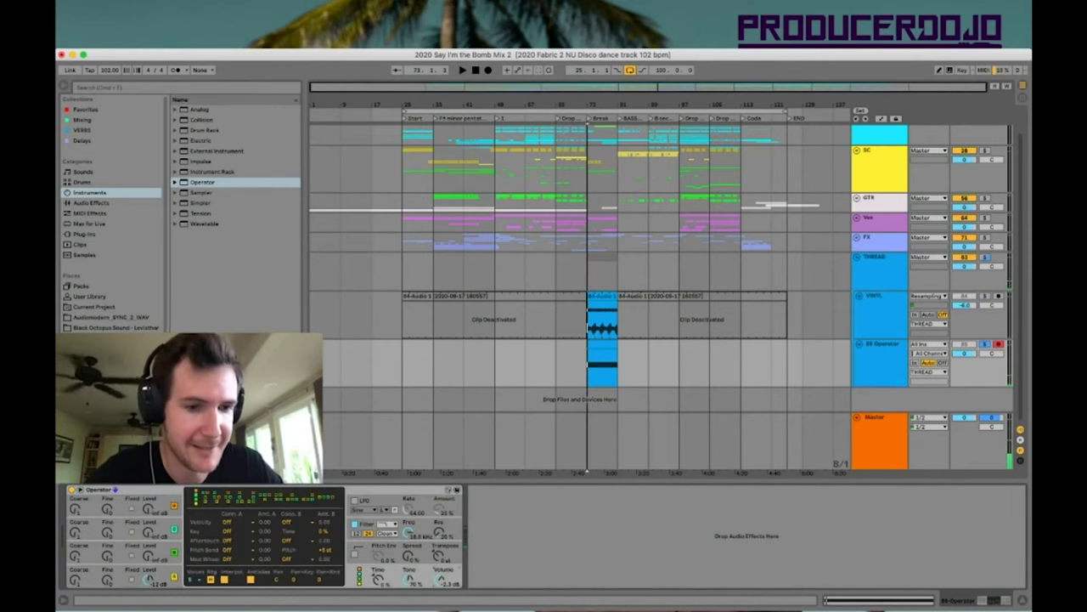
left_click(163, 578)
left_click(297, 546)
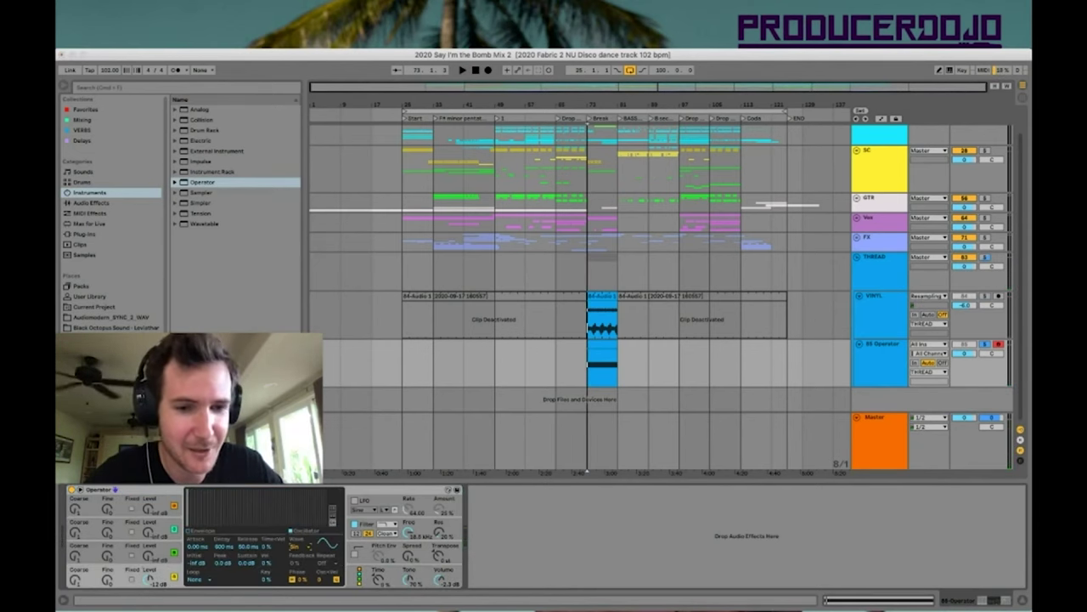
left_click(305, 586)
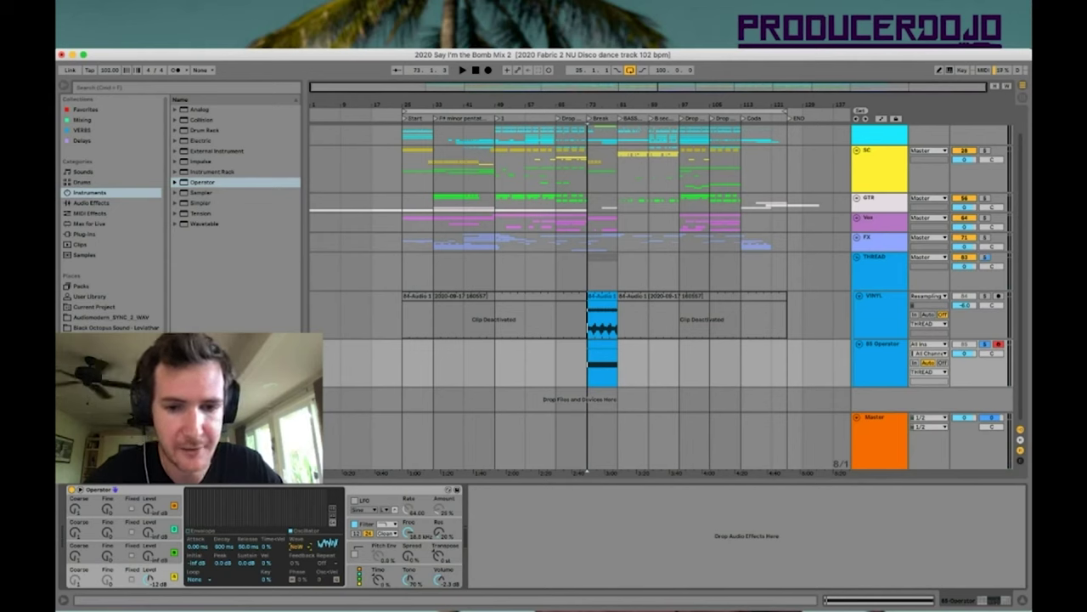
left_click_drag(439, 580, 440, 591)
key("space")
key("space")
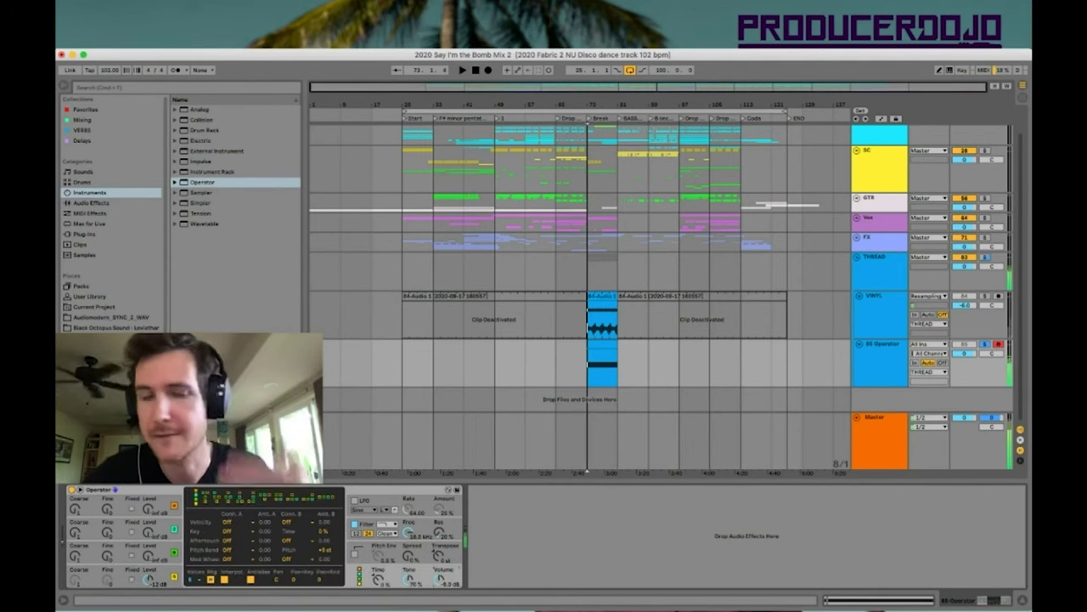
left_click(383, 547)
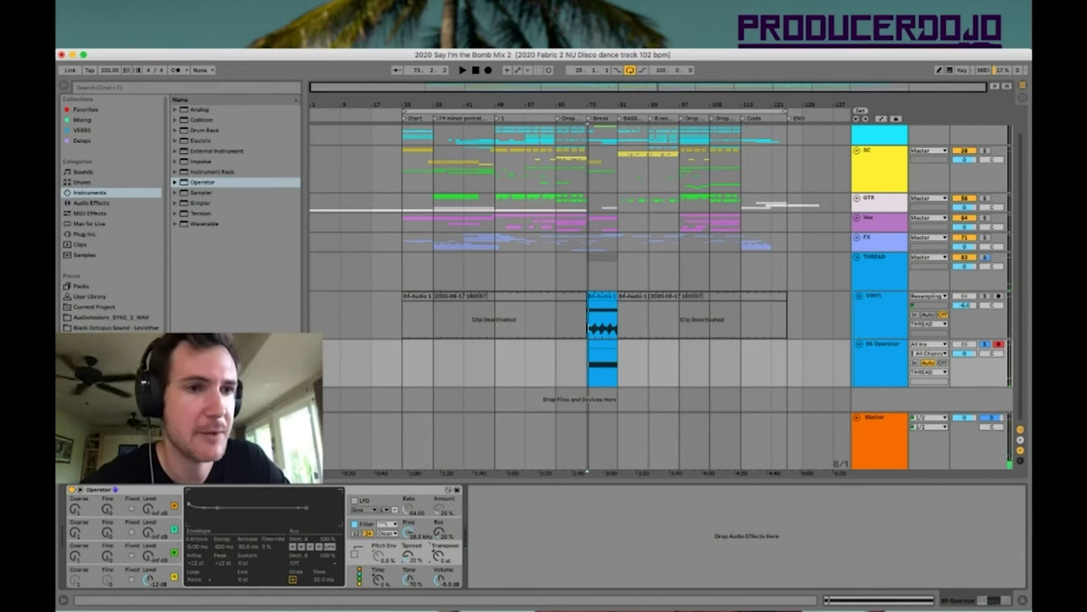
Add Reverb and Phaser after Operator and group all three devices into an Instrument Rack
left_click(92, 203)
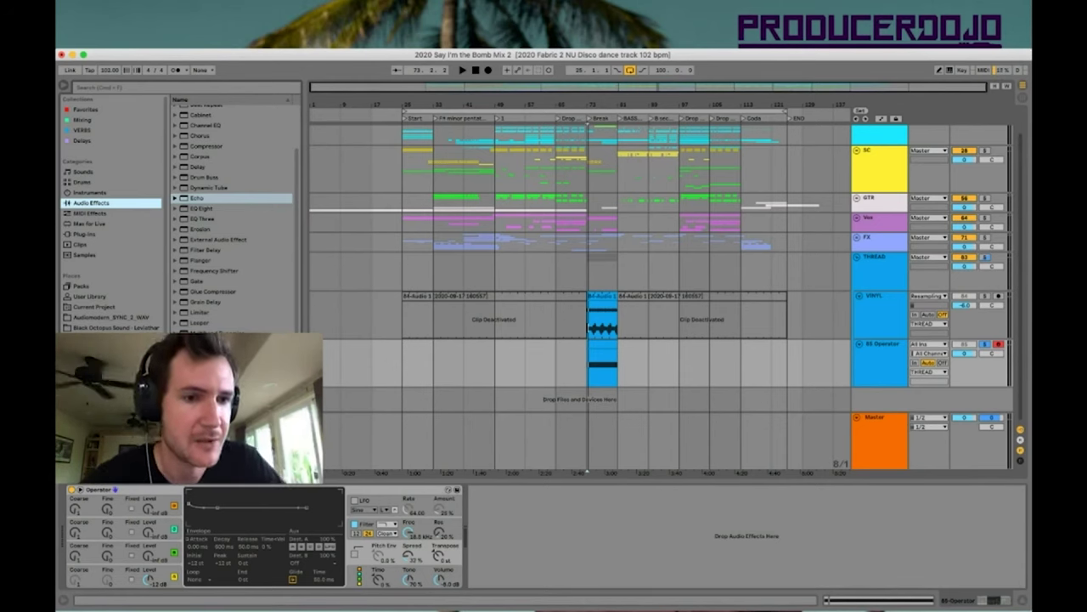
double_click(199, 395)
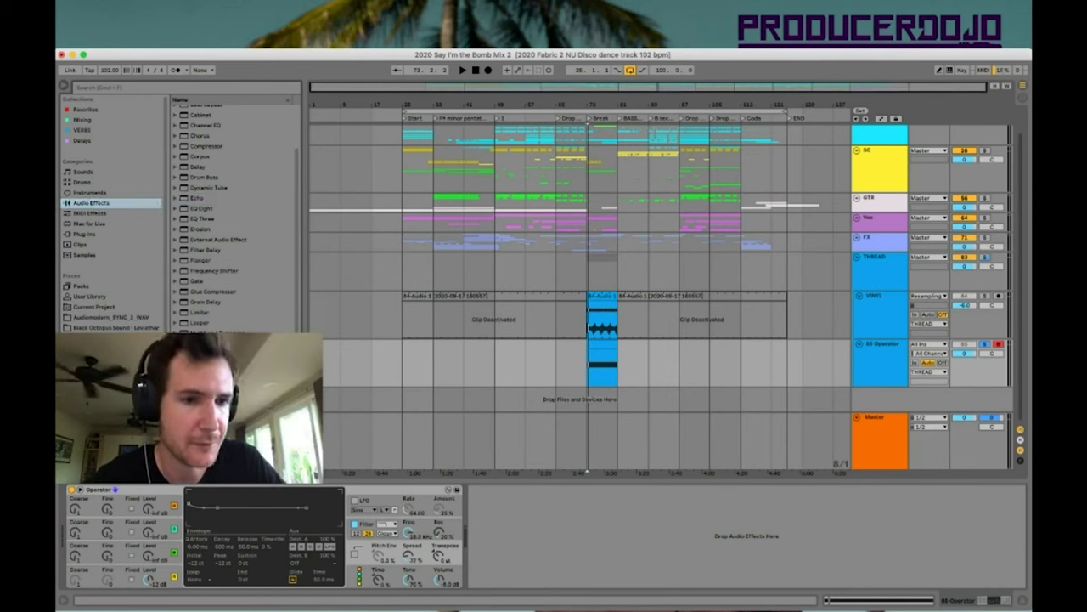
double_click(198, 364)
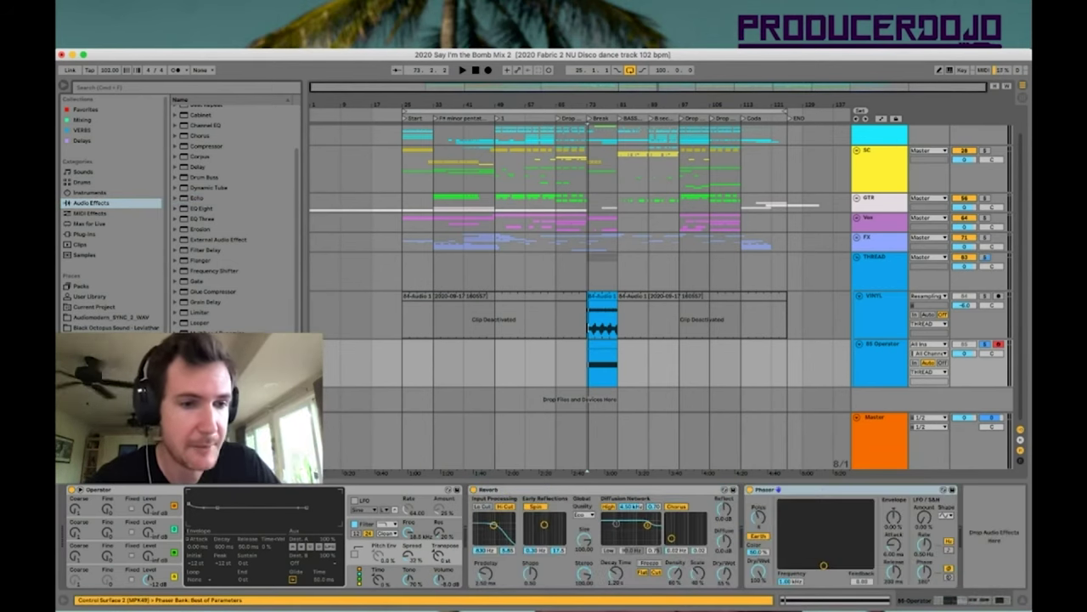
left_click(98, 489)
key("super+a")
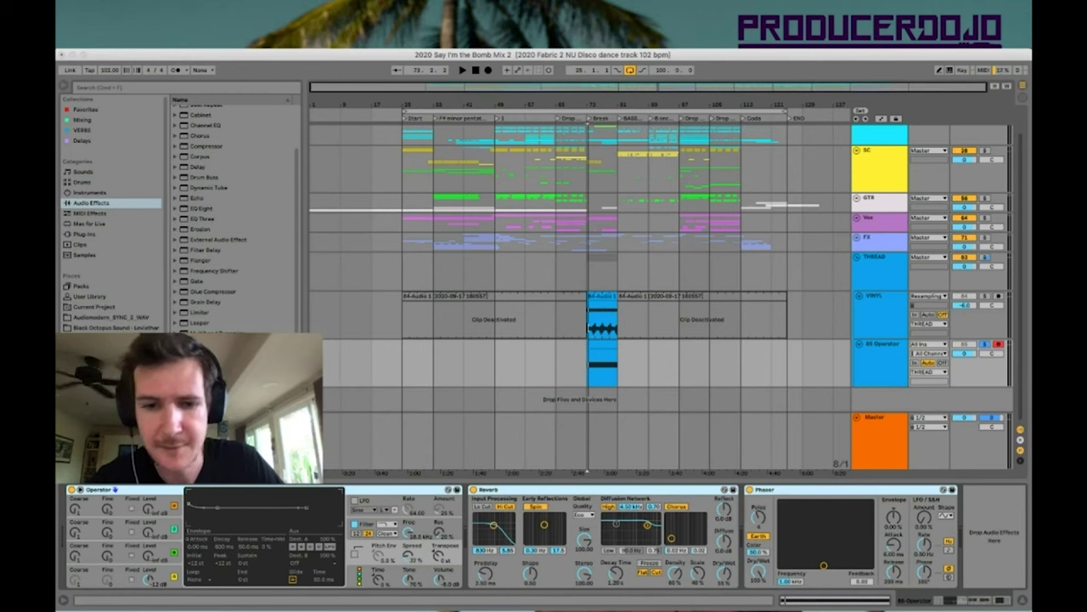
key("super+g")
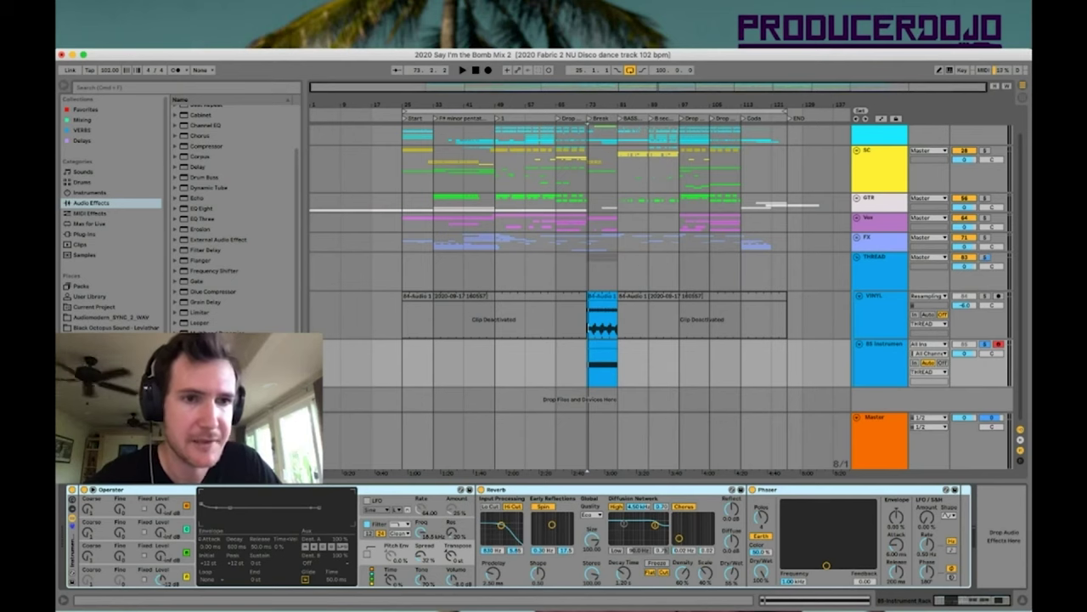
Add Echo after the Phaser and sync both of its delay lines to Notes
double_click(197, 198)
left_click(799, 490)
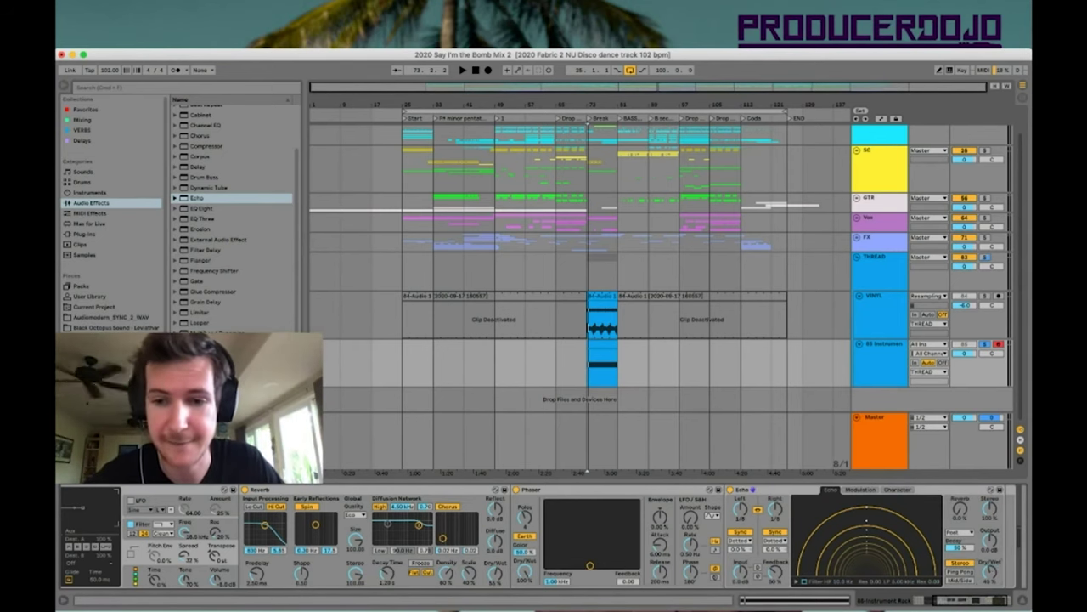
left_click(774, 541)
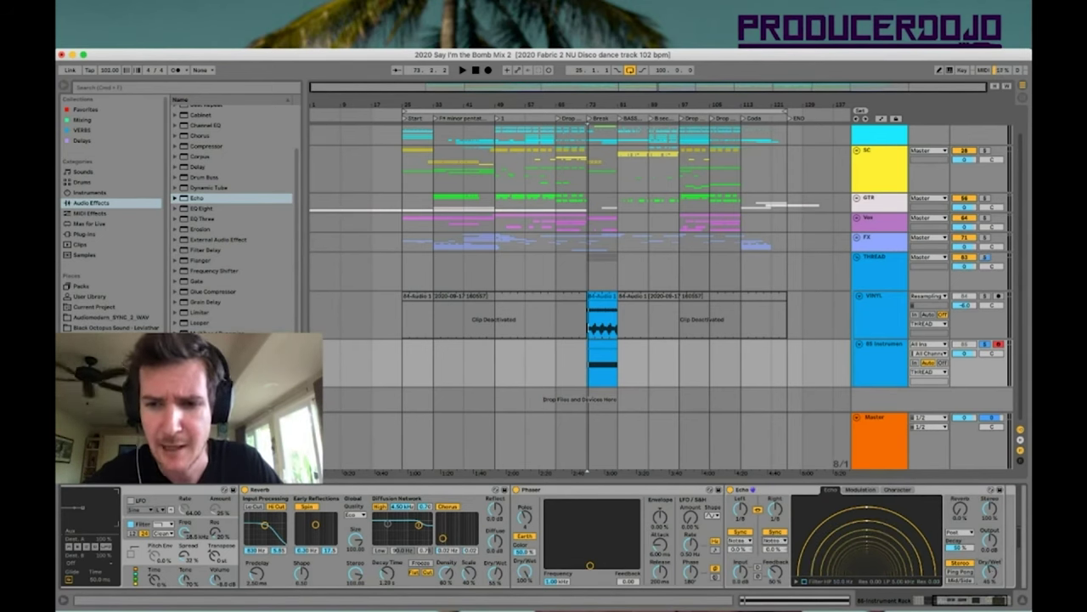
left_click(775, 520)
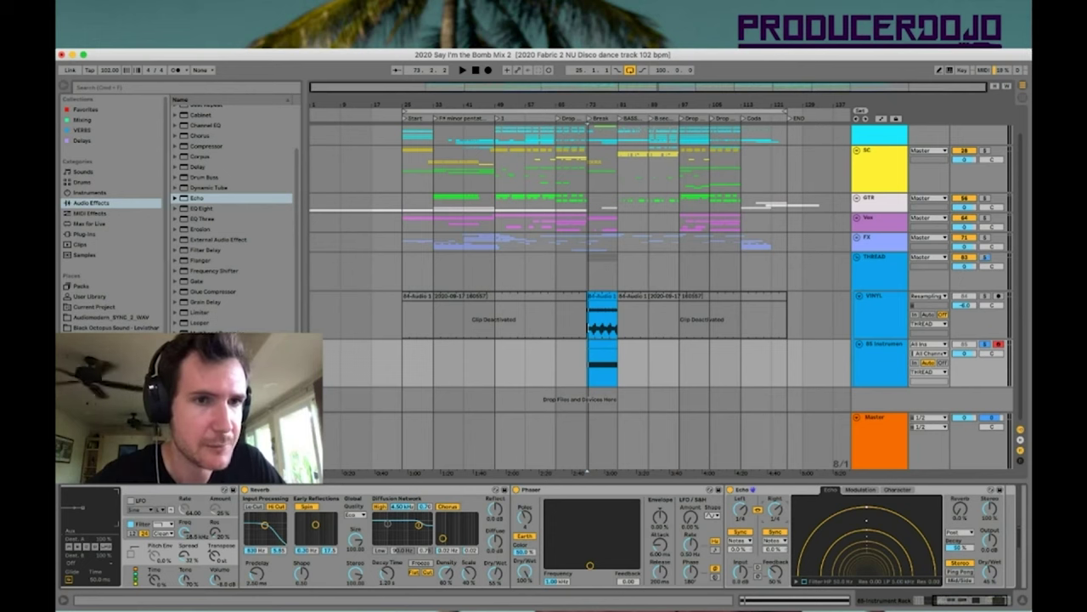
Insert Auto Filter between Operator and Reverb and lower its cutoff to about 120 Hz during playback
scroll(231, 212, "up", 3)
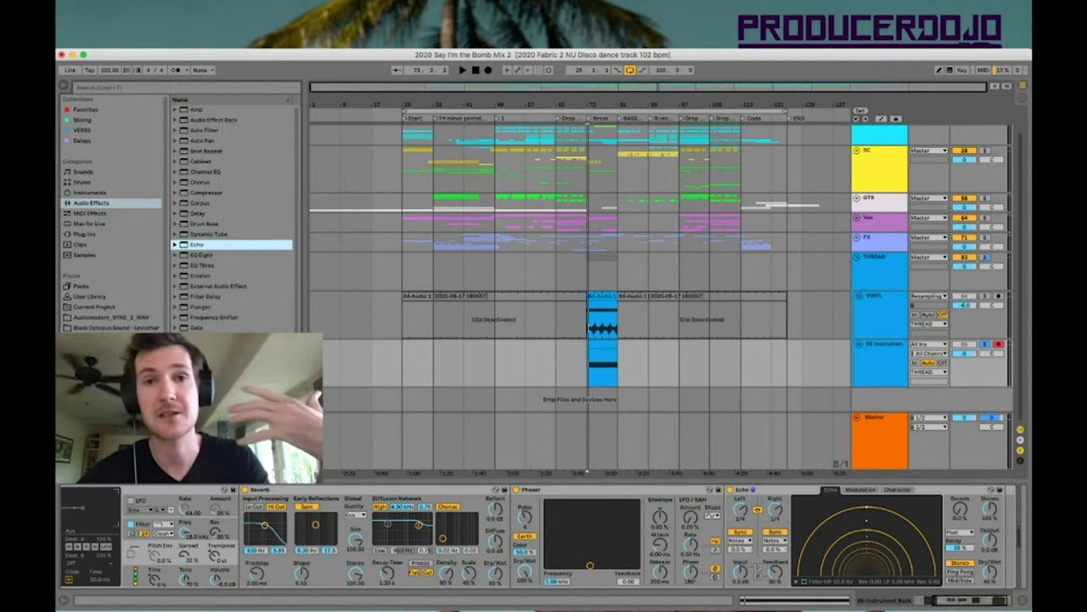
left_click_drag(203, 130, 241, 537)
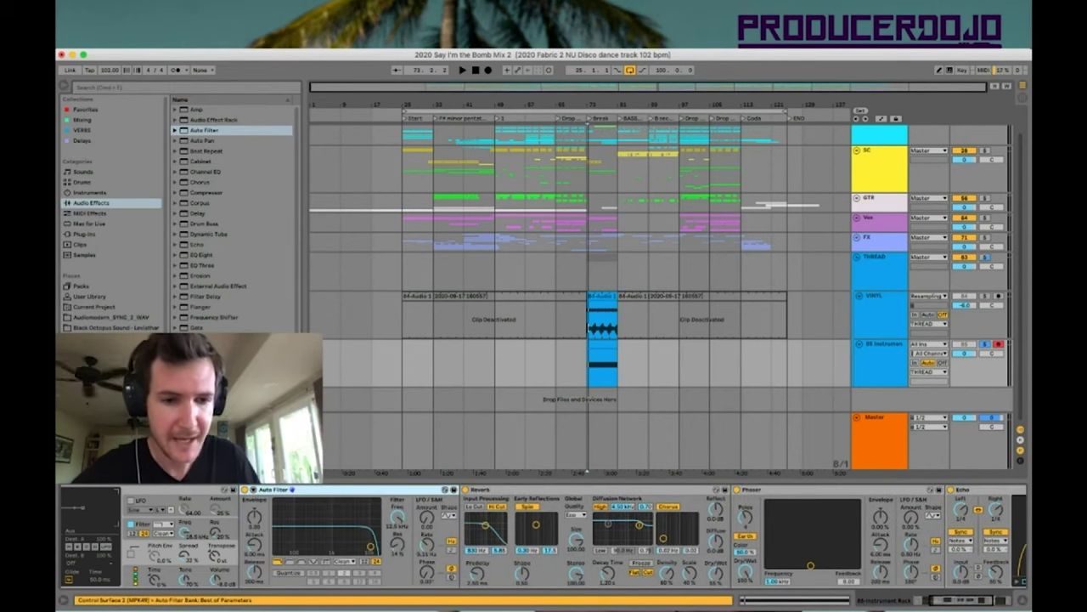
left_click_drag(397, 517, 398, 582)
key("space")
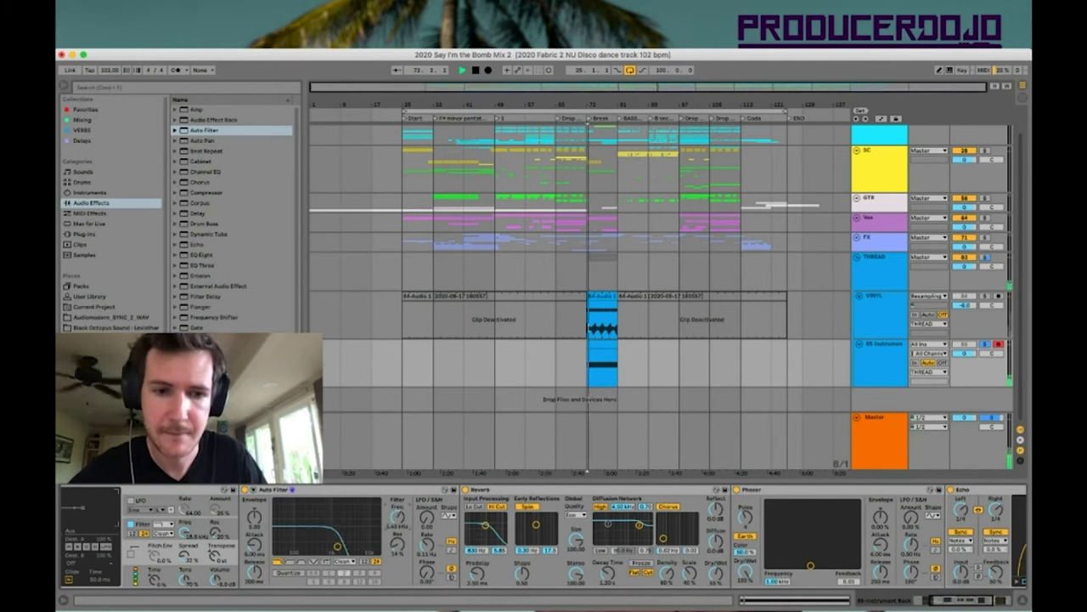
key("space")
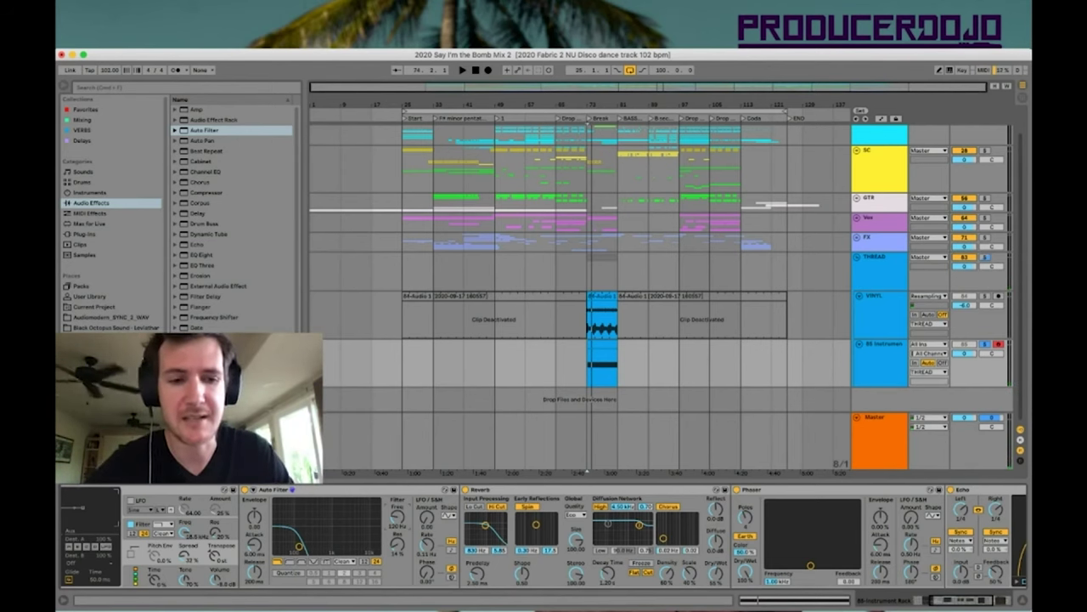
Switch Auto Filter to band-pass with the OSR circuit and audition its frequency
left_click(302, 562)
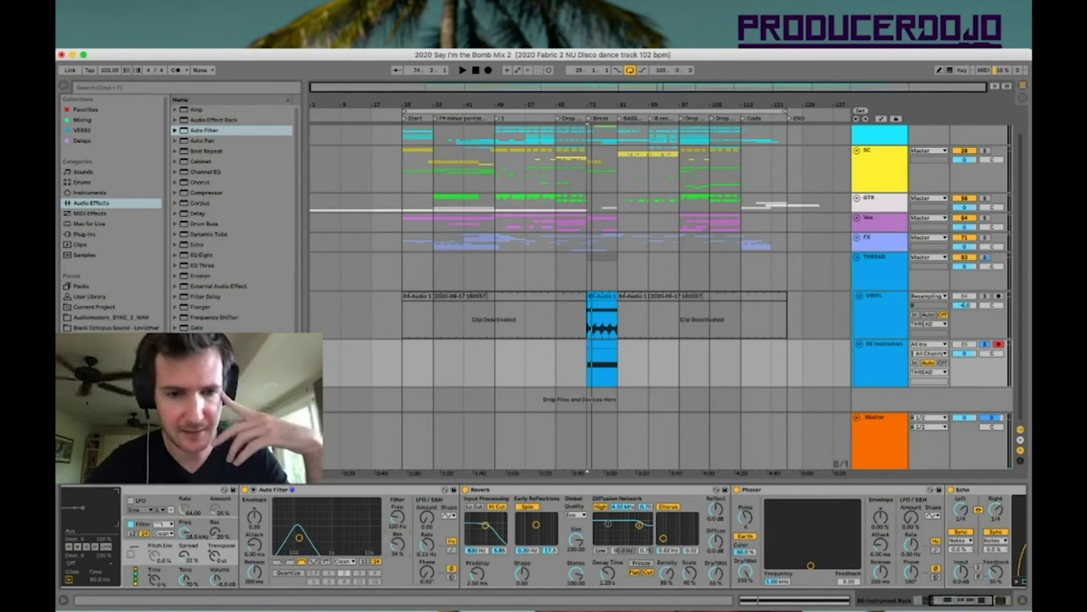
left_click(343, 572)
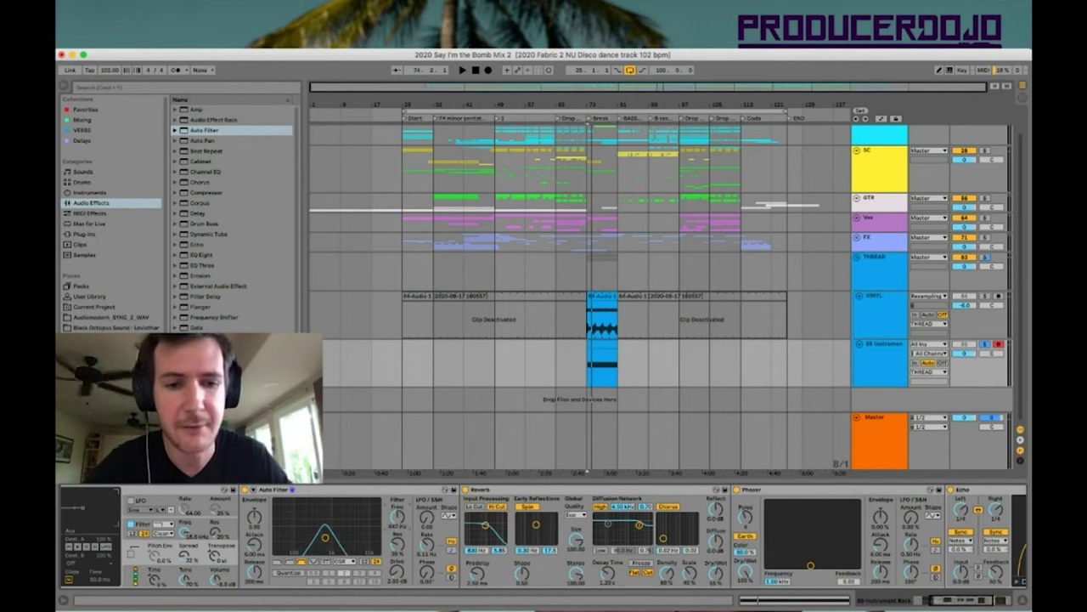
key("space")
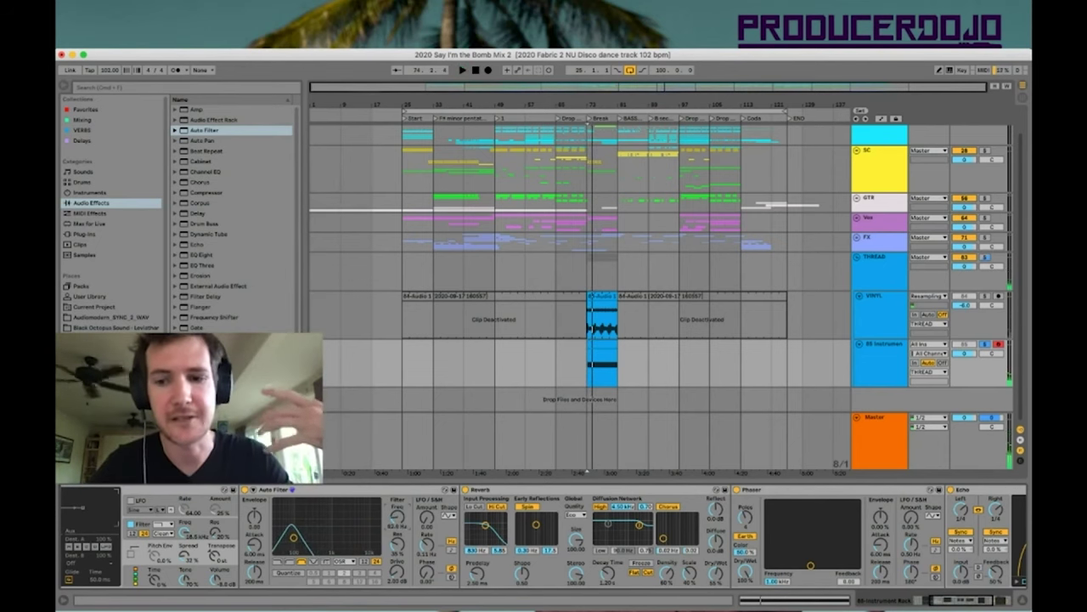
key("z")
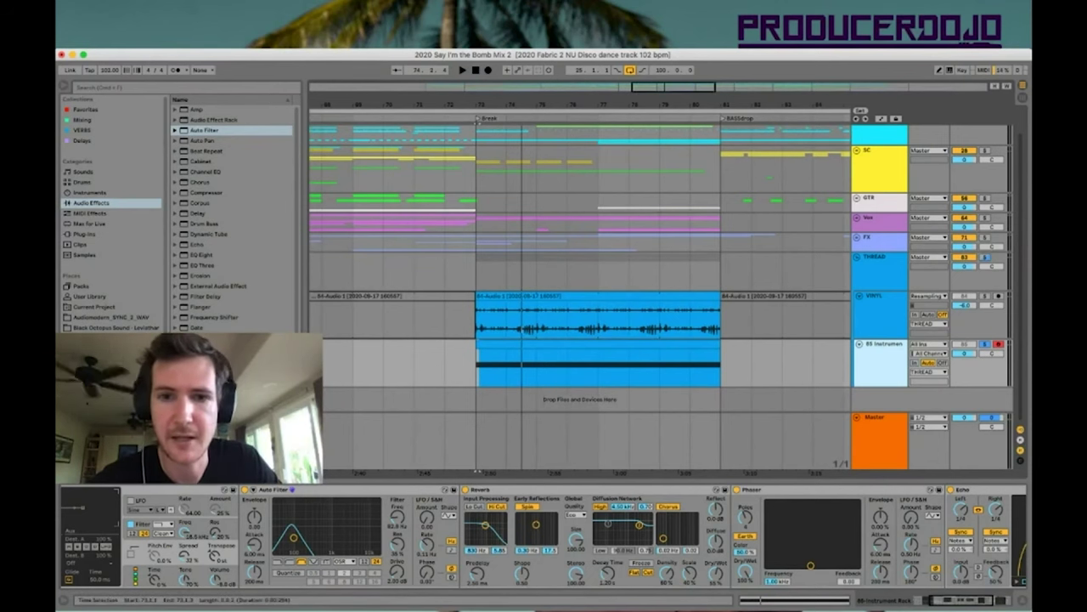
left_click_drag(526, 105, 525, 51)
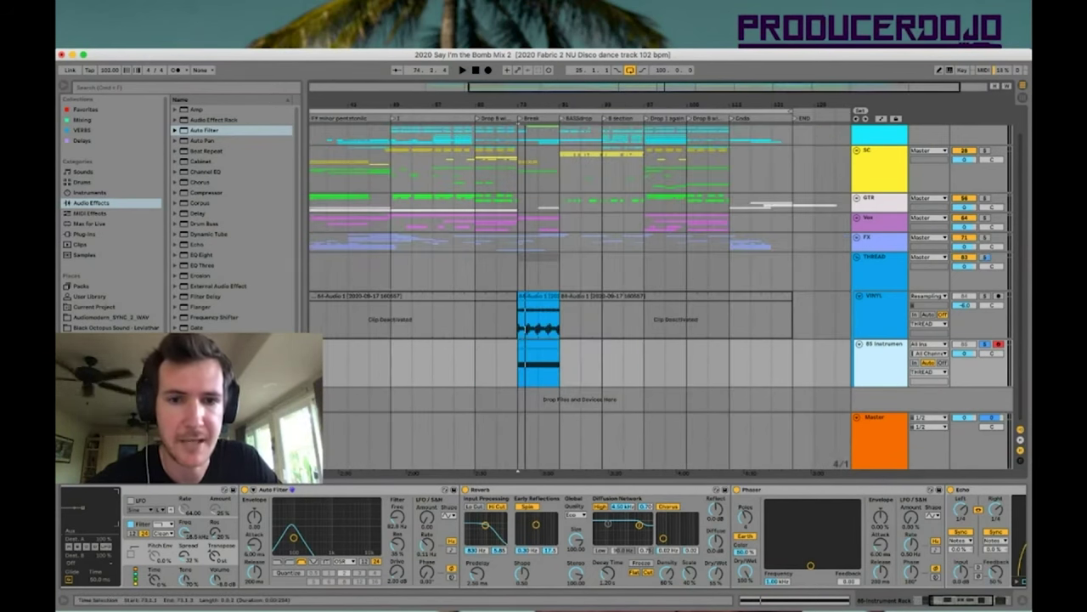
Extend the white-noise MIDI clip in both directions so it runs from the Start locator at bar 25 to bar 125
double_click(531, 344)
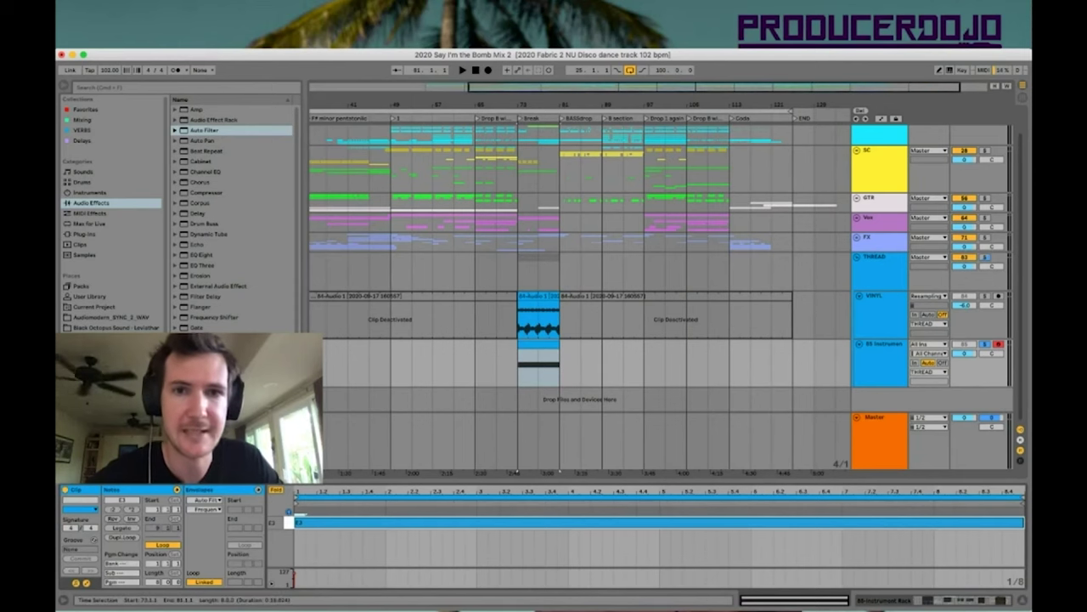
key("minus")
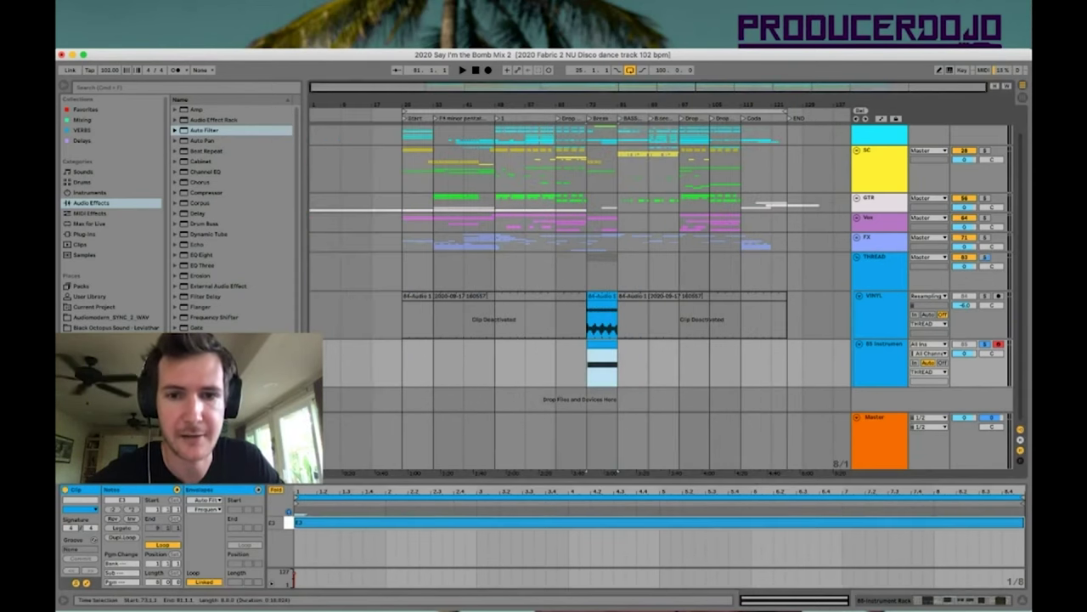
left_click_drag(588, 344, 402, 344)
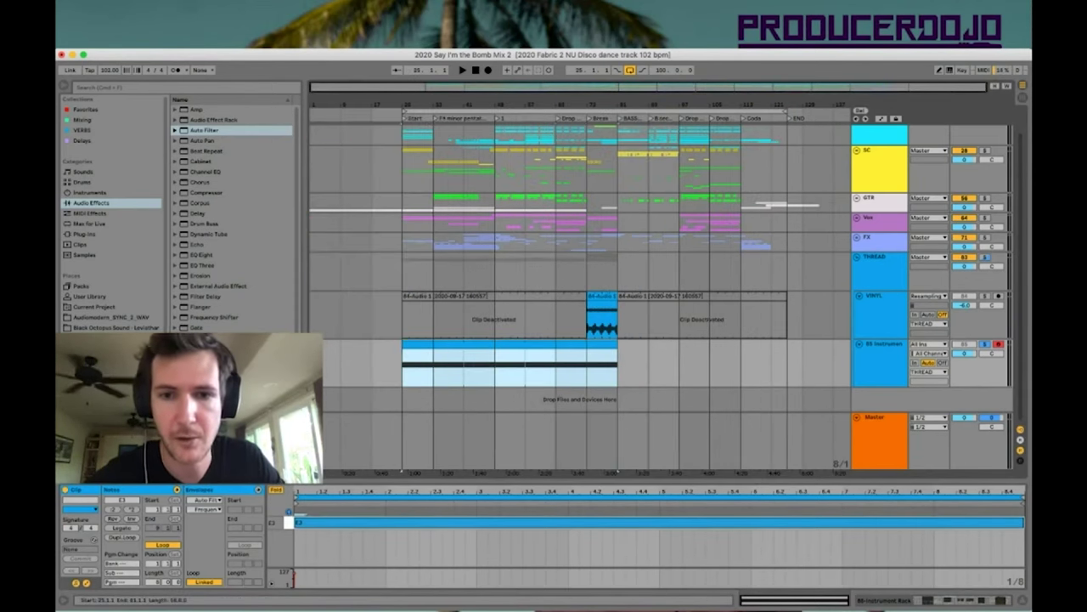
mouse_move(617, 344)
left_mouse_down()
mouse_move(803, 344)
mouse_move(788, 344)
left_mouse_up()
left_click(791, 365)
Lower the Instrument Rack's Frequency macro to 26 Hz
key("shift+Tab")
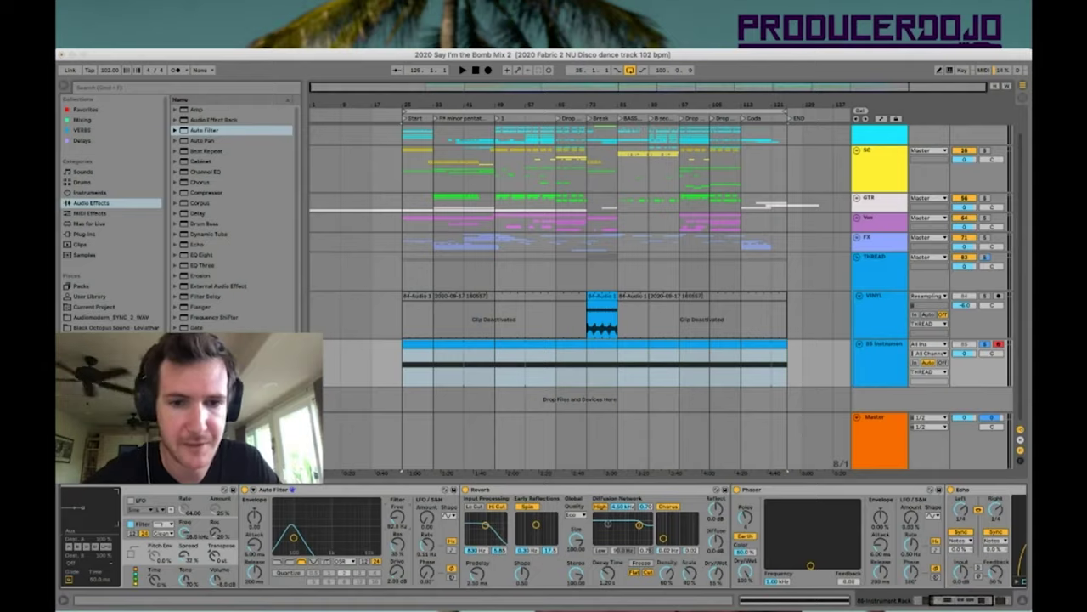
scroll(544, 537, "left", 5)
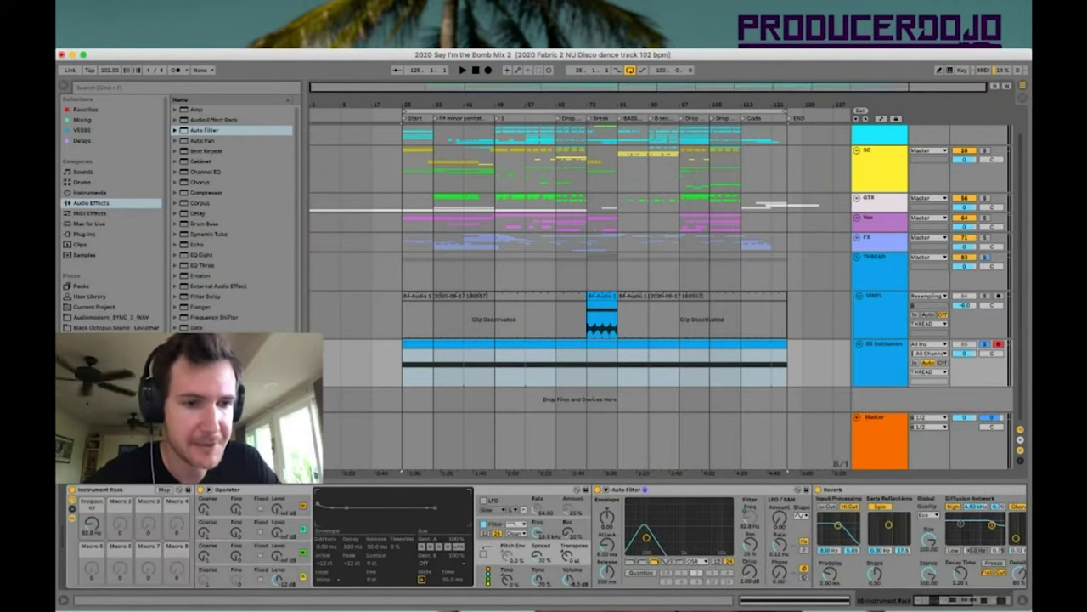
left_click_drag(91, 524, 91, 553)
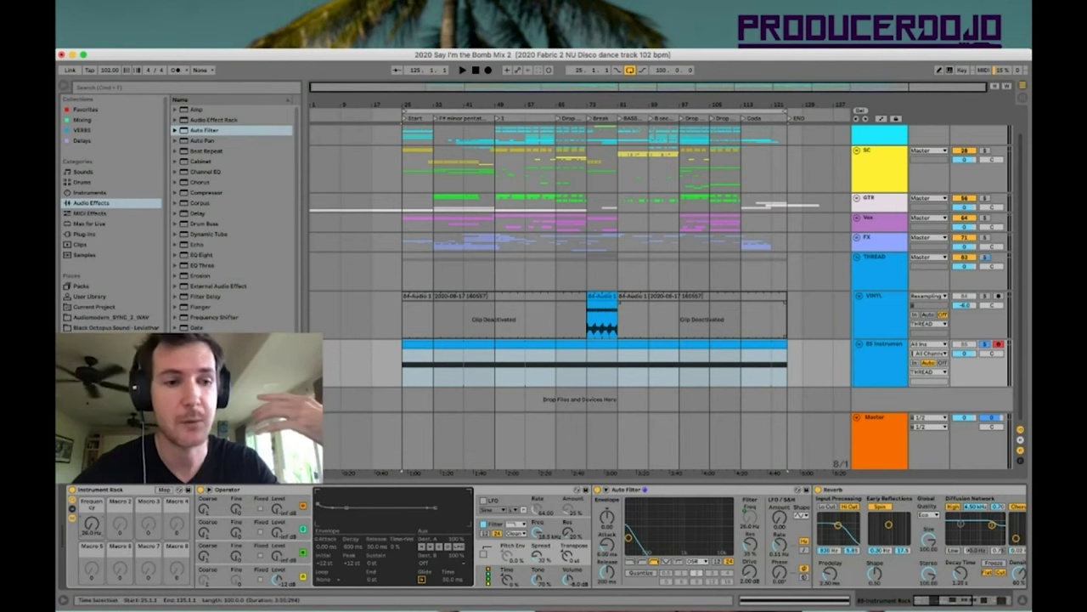
mouse_move(91, 525)
left_mouse_down()
mouse_move(91, 480)
mouse_move(91, 544)
left_mouse_up()
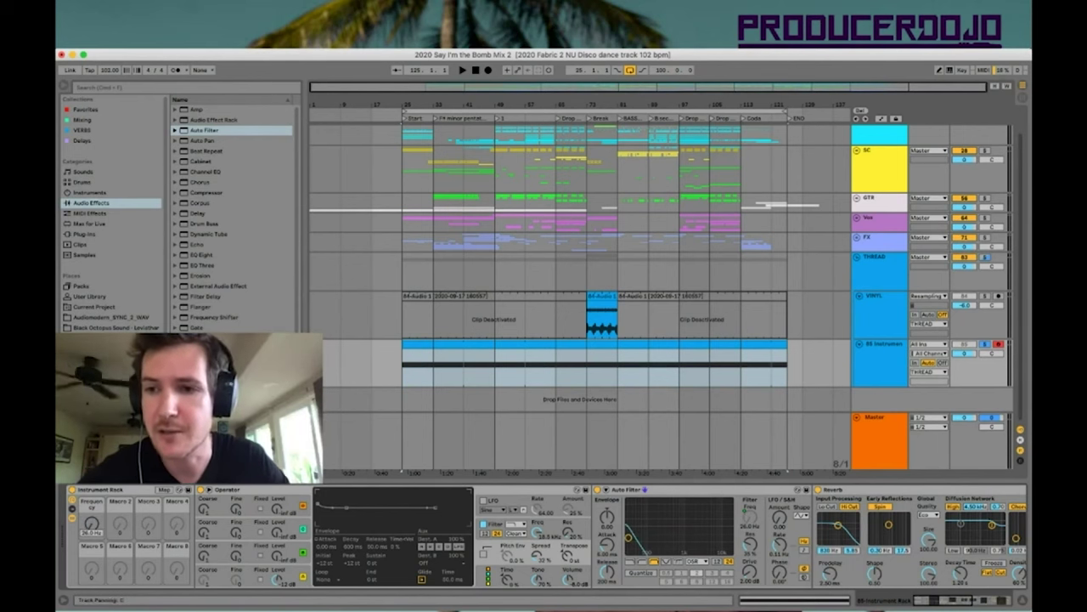
Play the full arrangement across the transition into the Break to hear where the noise should swell
left_click_drag(594, 104, 593, 170)
left_click(562, 274)
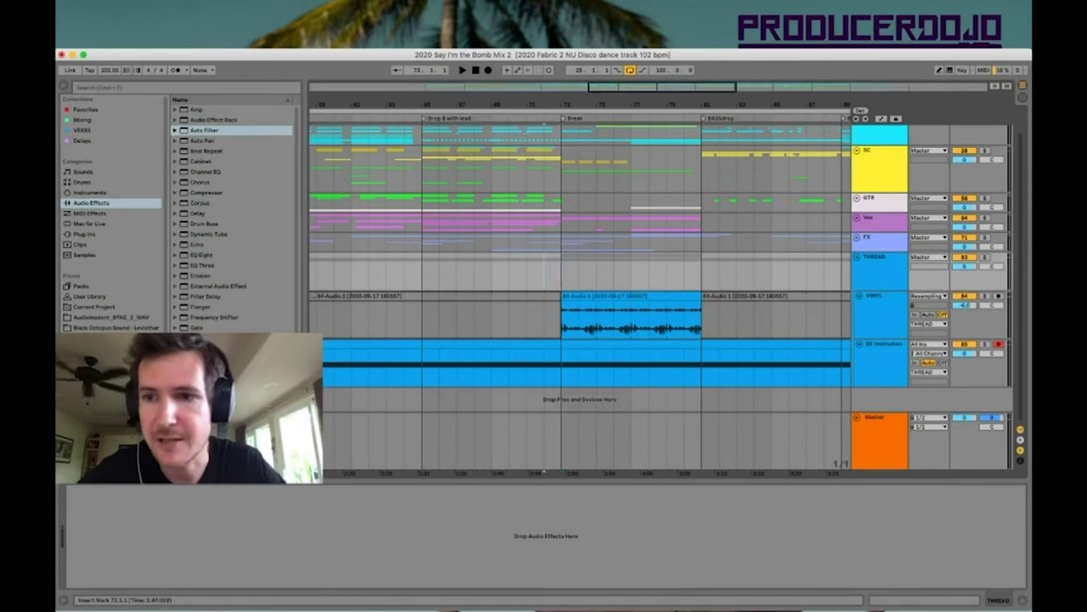
key("space")
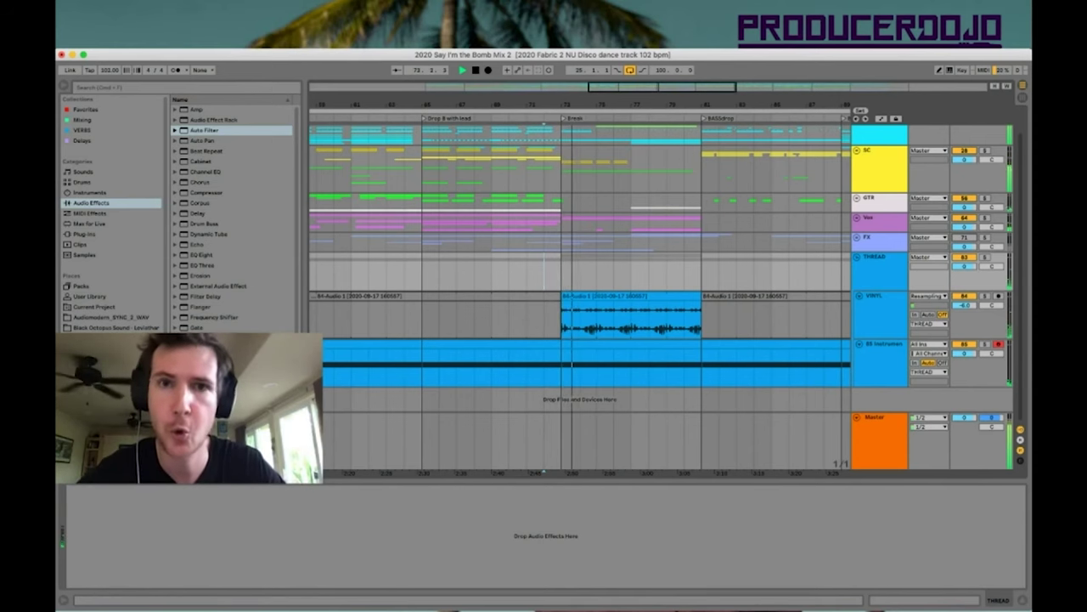
key("space")
Show automation for the noise track and draw a Frequency peak at the Break, rising from bar 72 and falling by bar 74
left_click(883, 344)
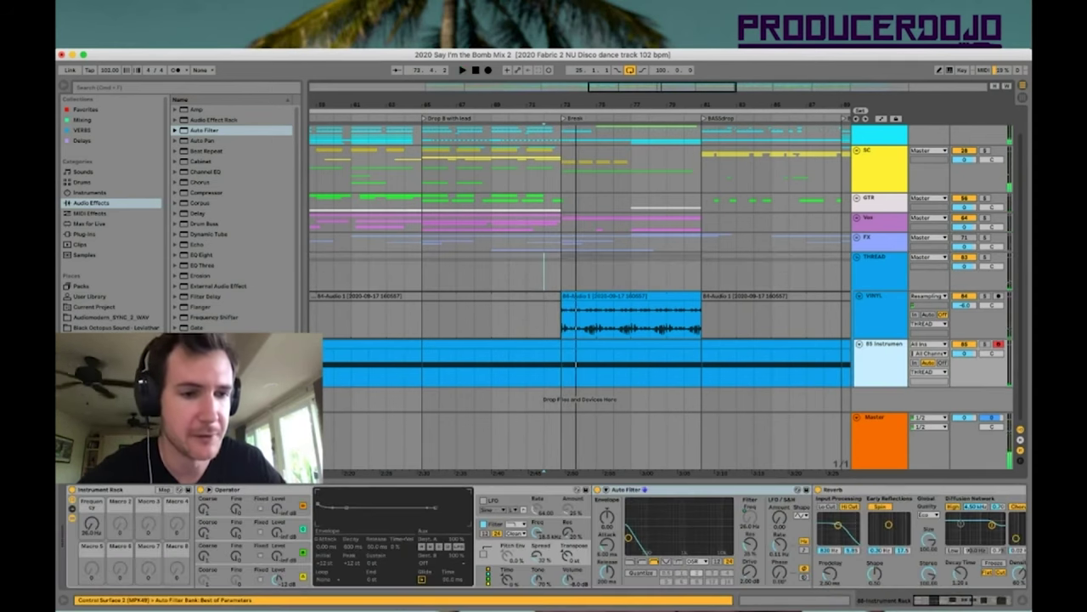
key("a")
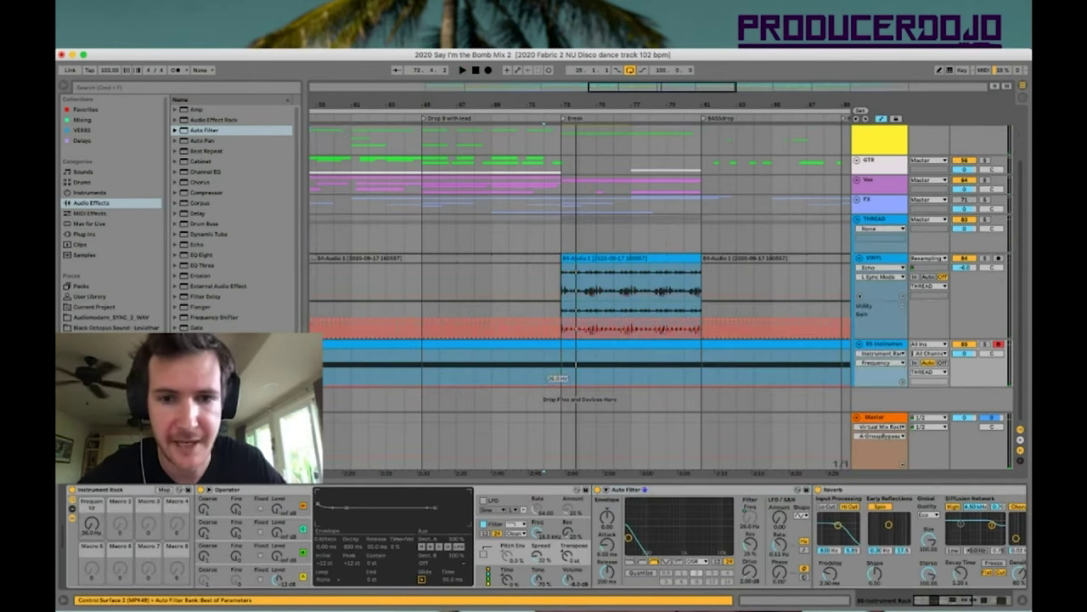
left_click(546, 386)
mouse_move(561, 386)
left_mouse_down()
mouse_move(562, 348)
mouse_move(578, 386)
left_mouse_up()
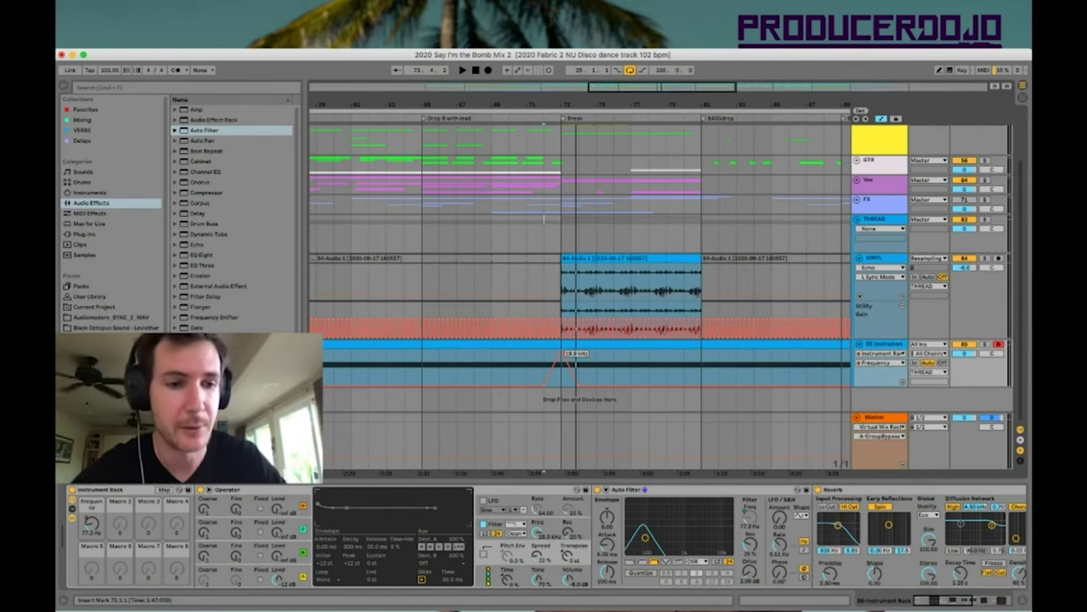
Set the Frequency macro mapping's minimum to 150 Hz and lower its maximum to about 12 kHz
left_click(164, 490)
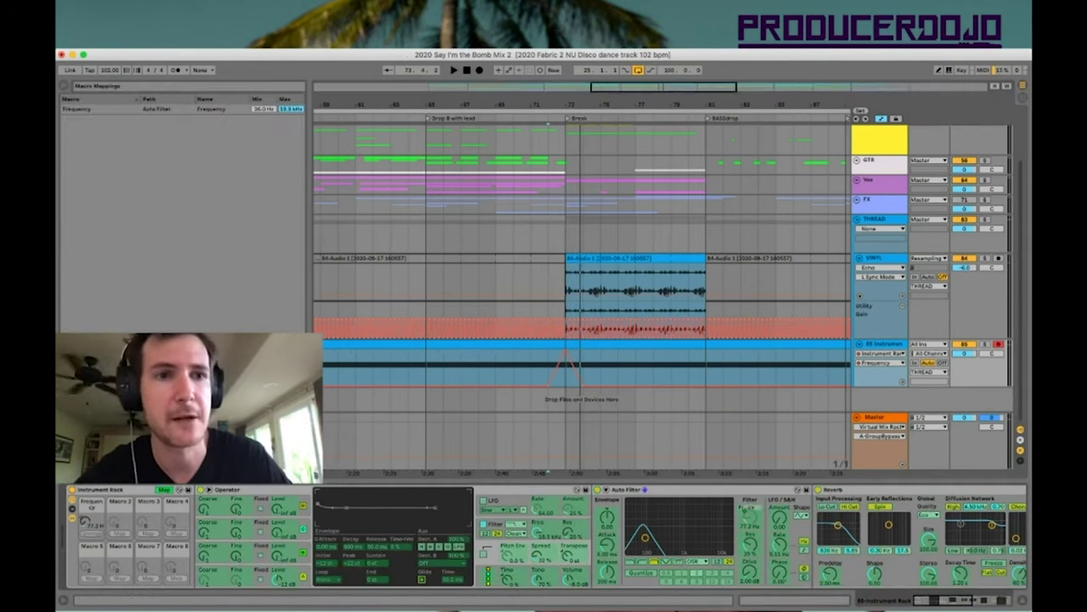
left_click(264, 109)
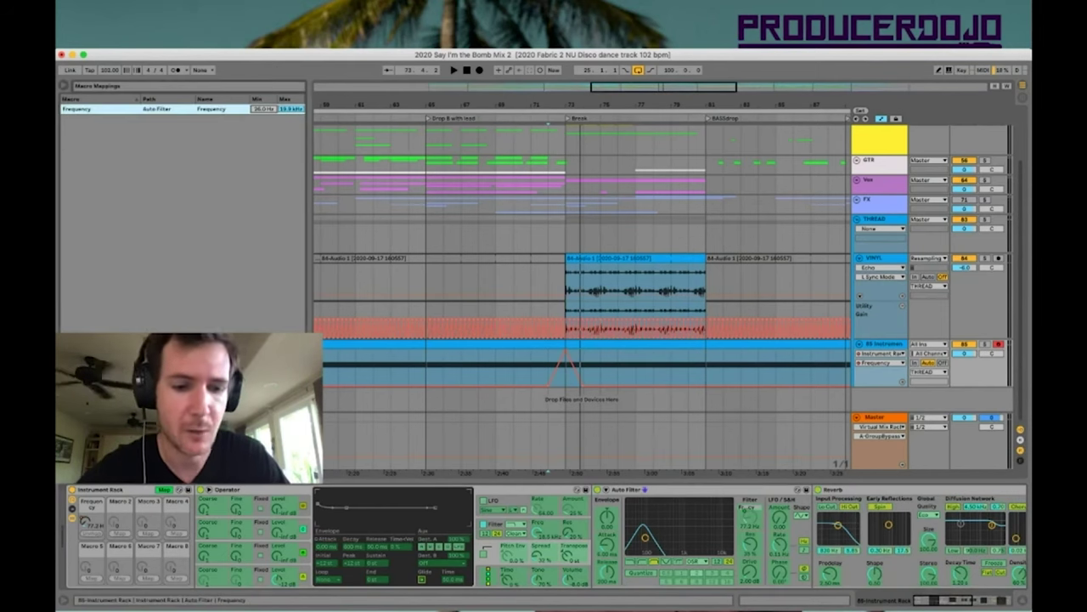
type("150")
key("Return")
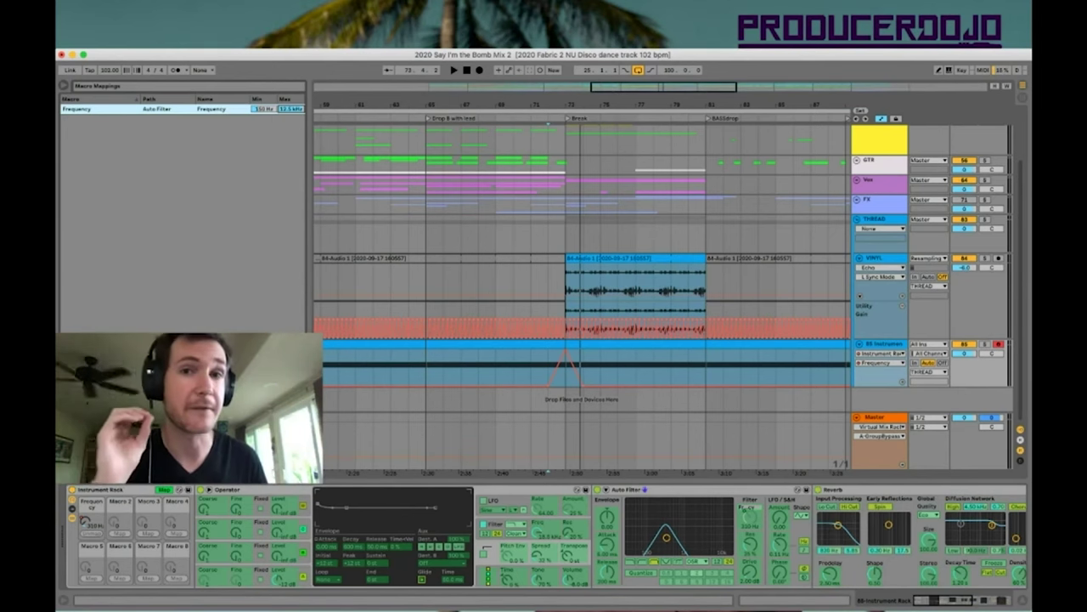
left_click(163, 489)
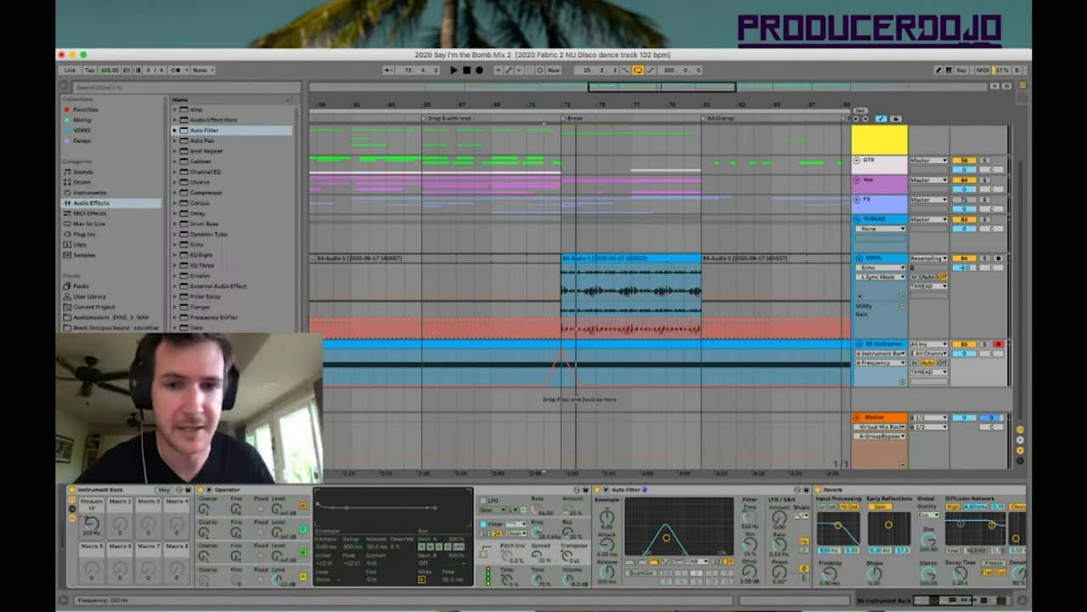
Audition the soloed sweep from bar 72 and lengthen the Frequency fall after the Break's start to bar 75
left_click(544, 365)
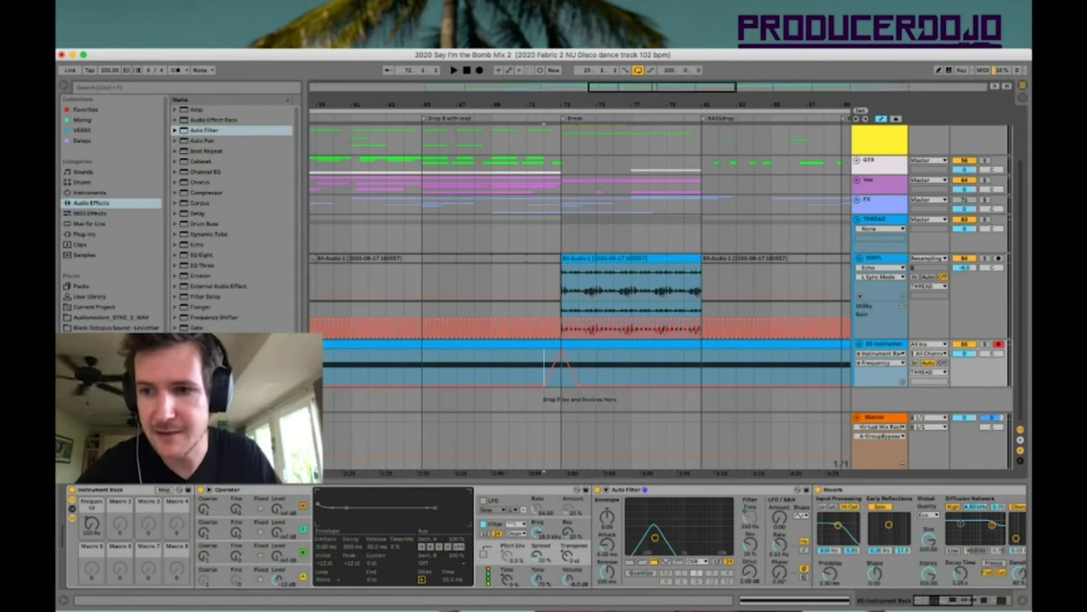
key("space")
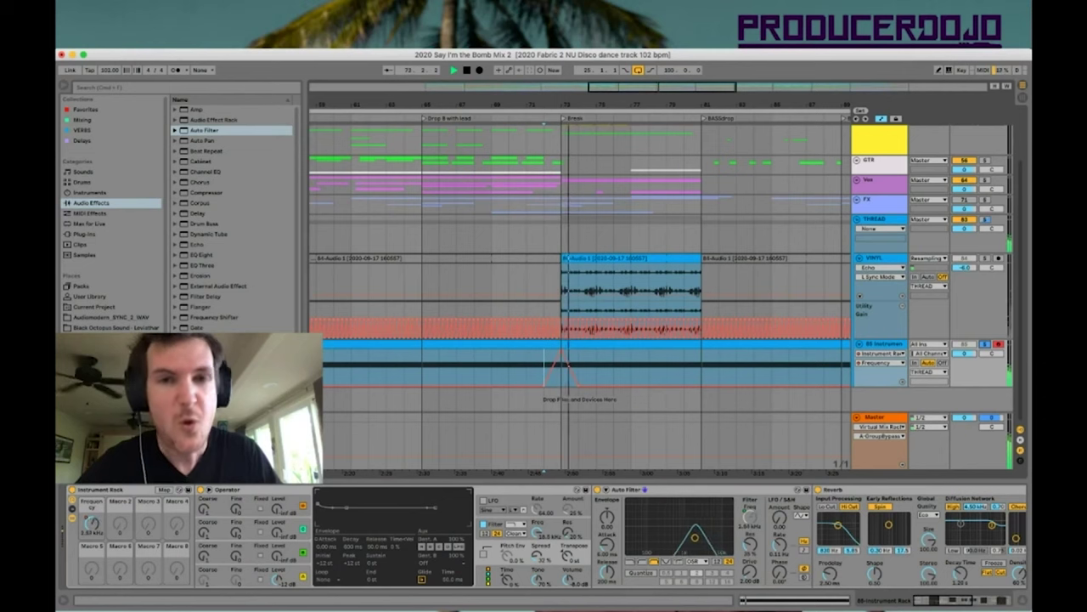
key("space")
left_click_drag(579, 385, 597, 385)
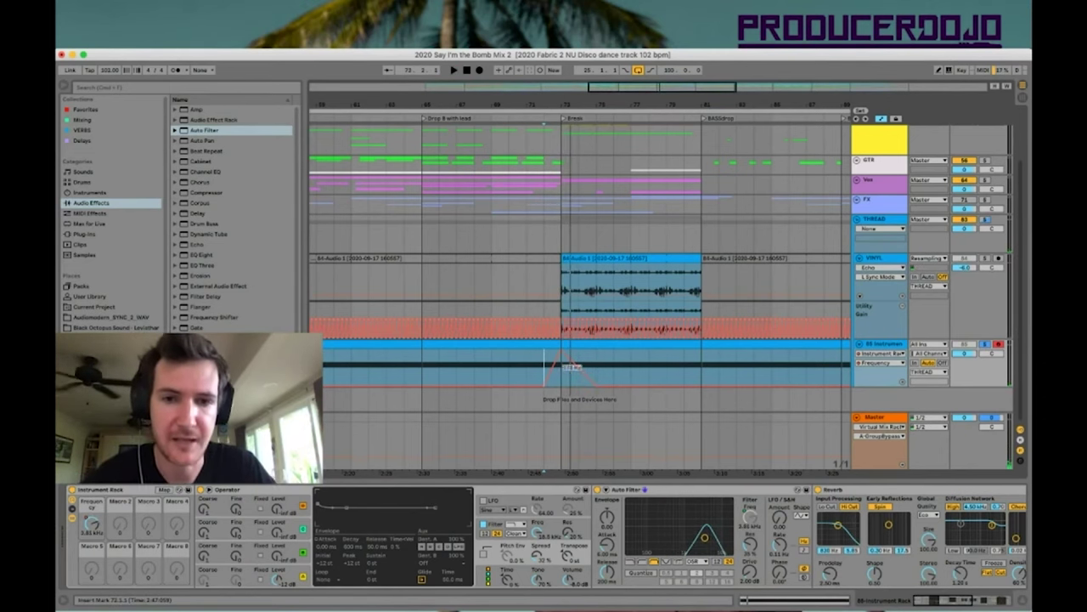
Draw a Frequency automation peak at the BASSdrop locator, rising from bar 80 and falling by bar 83
left_click(686, 386)
left_click_drag(701, 386, 736, 385)
scroll(735, 384, "right", 2)
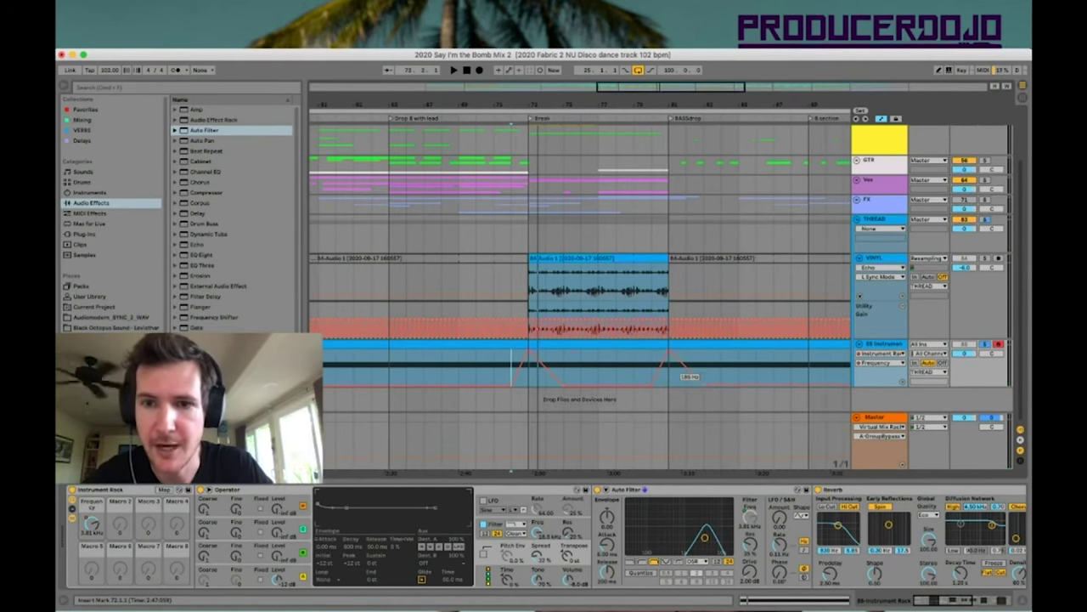
Add short Frequency automation peaks at bar 85 and at the B section, each rising and falling over about half a bar
left_click_drag(749, 105, 749, 157)
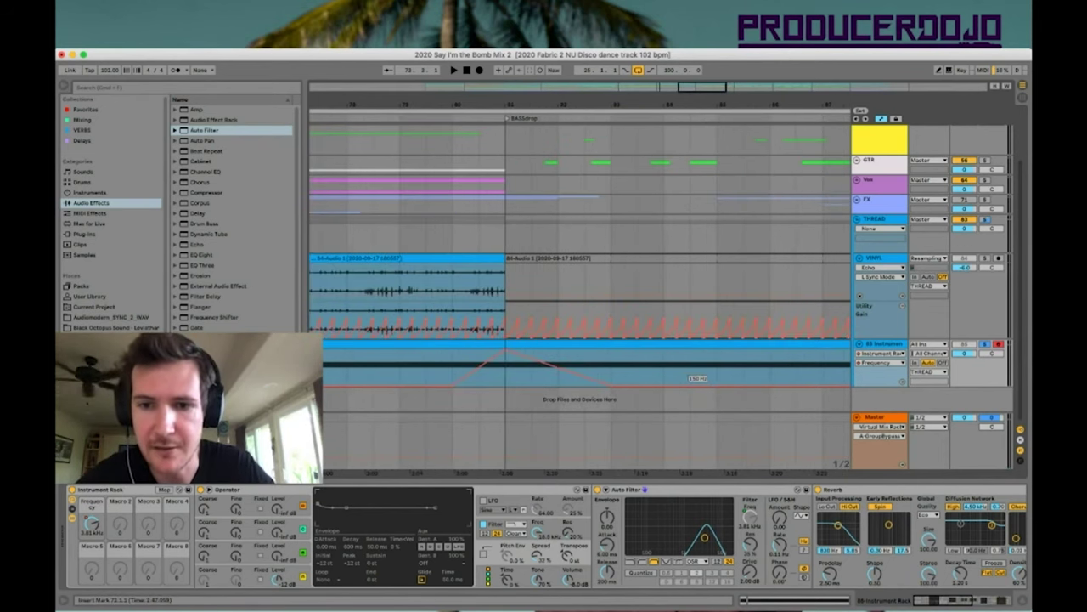
mouse_move(716, 386)
left_mouse_down()
mouse_move(716, 350)
mouse_move(743, 386)
left_mouse_up()
scroll(722, 377, "right", 5)
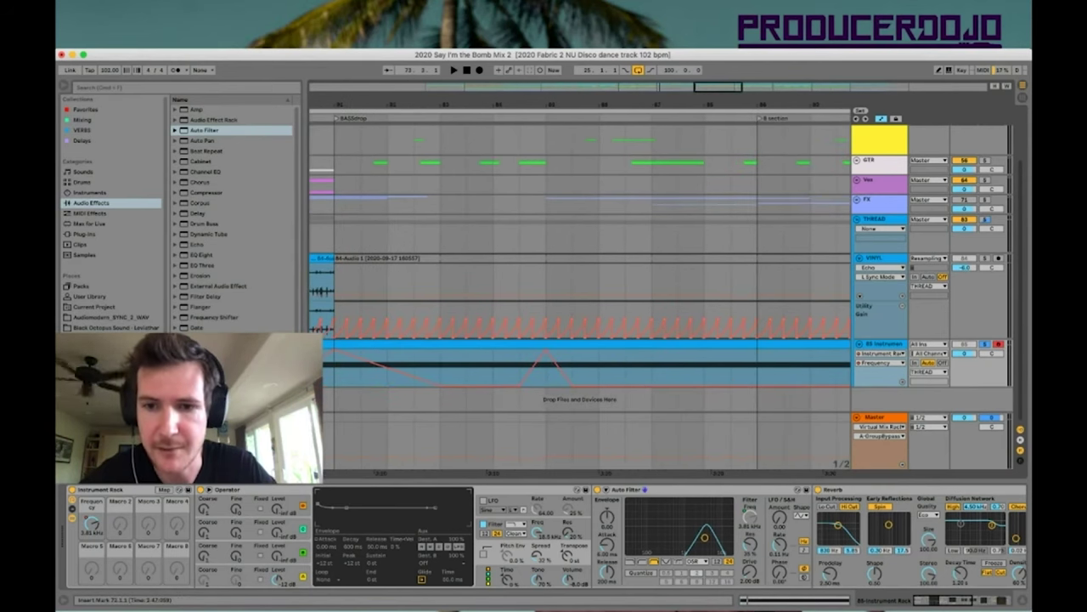
left_click_drag(733, 382, 755, 355)
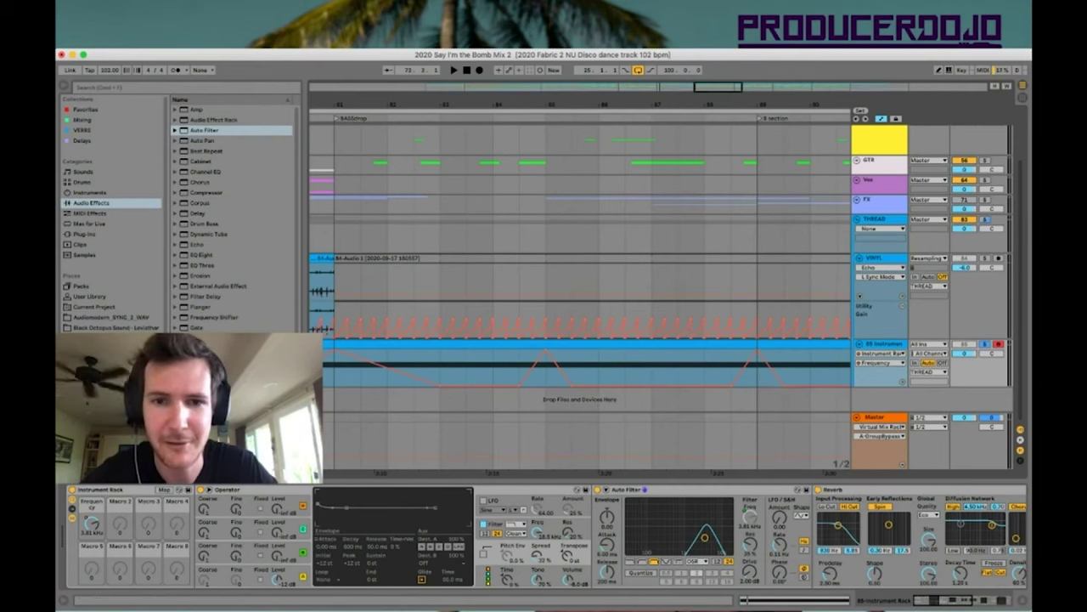
Unsolo the noise track and play the full mix from bar 71 into the Break to check the sweep
scroll(722, 357, "left", 7)
scroll(657, 357, "down", 6)
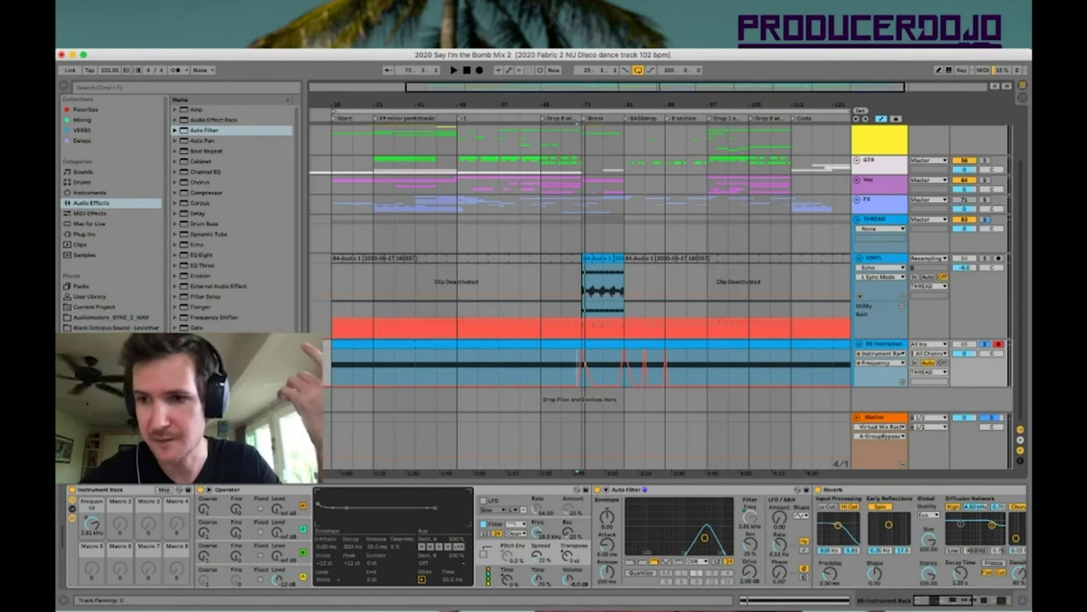
left_click(991, 353)
left_click(986, 344)
left_click_drag(590, 104, 590, 179)
key("Left")
key("Left")
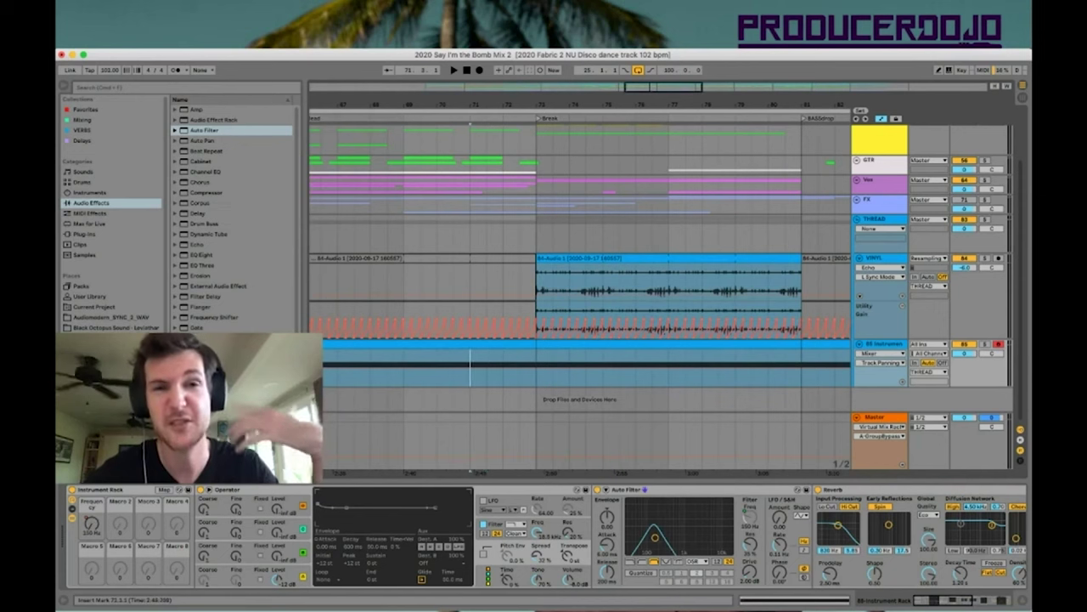
key("space")
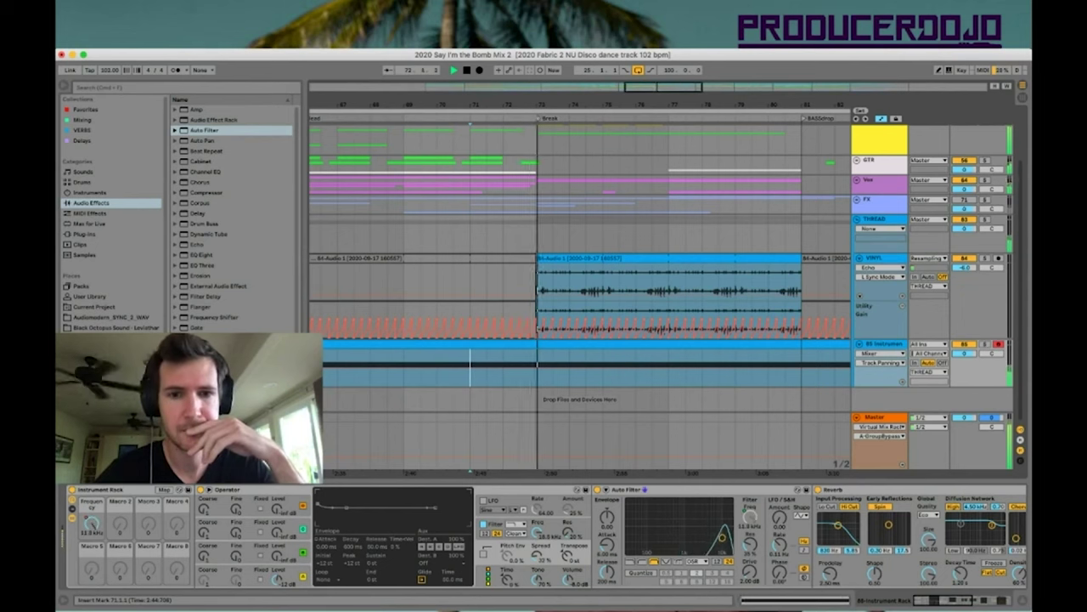
key("space")
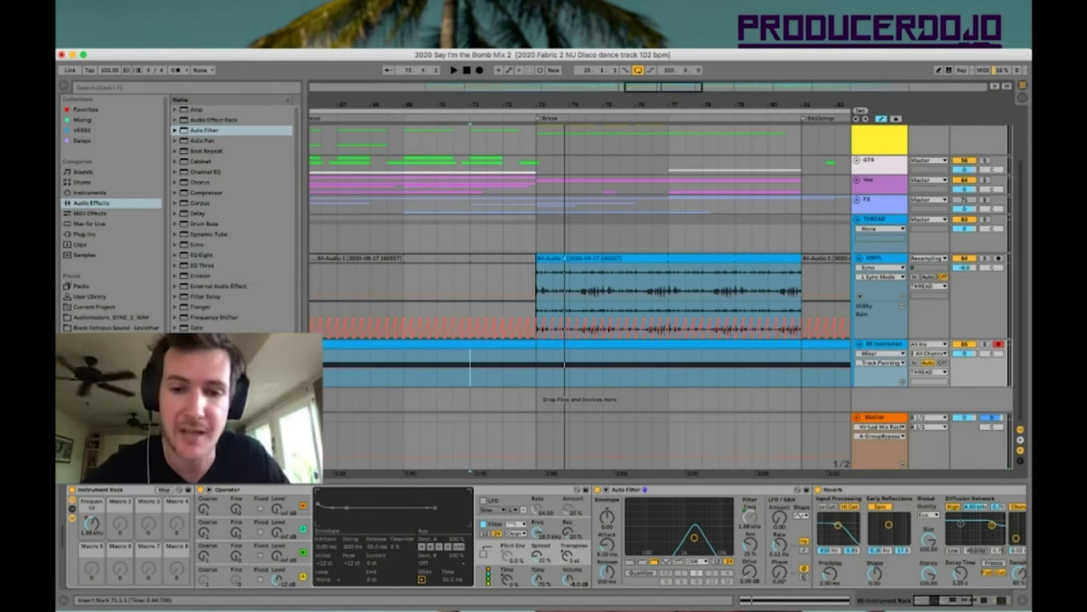
Insert a Resonators effect between Operator and Auto Filter on the noise track
scroll(544, 536, "right", 10)
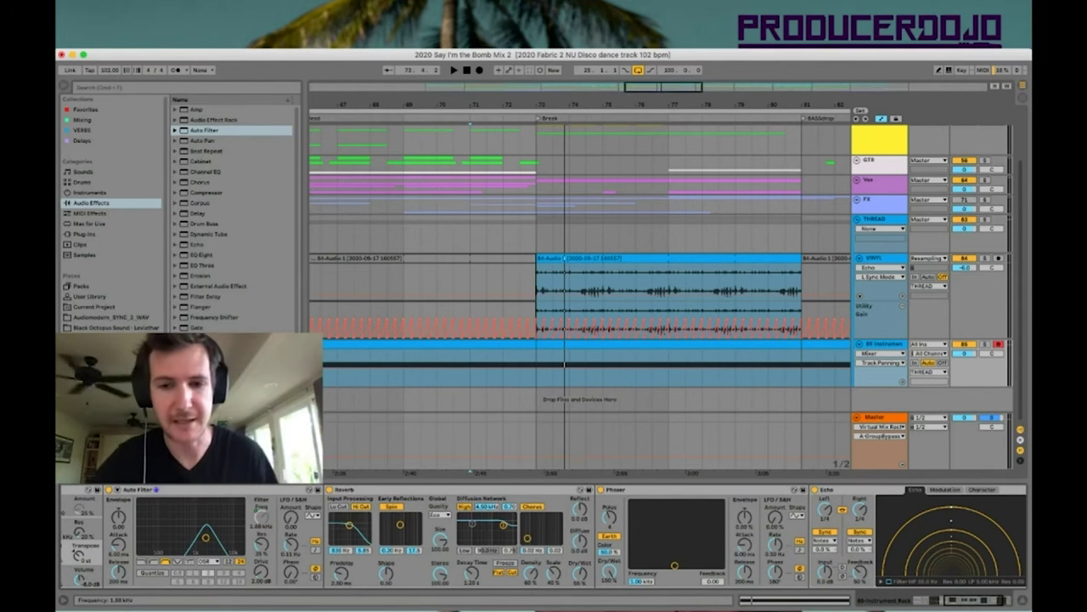
scroll(544, 537, "left", 10)
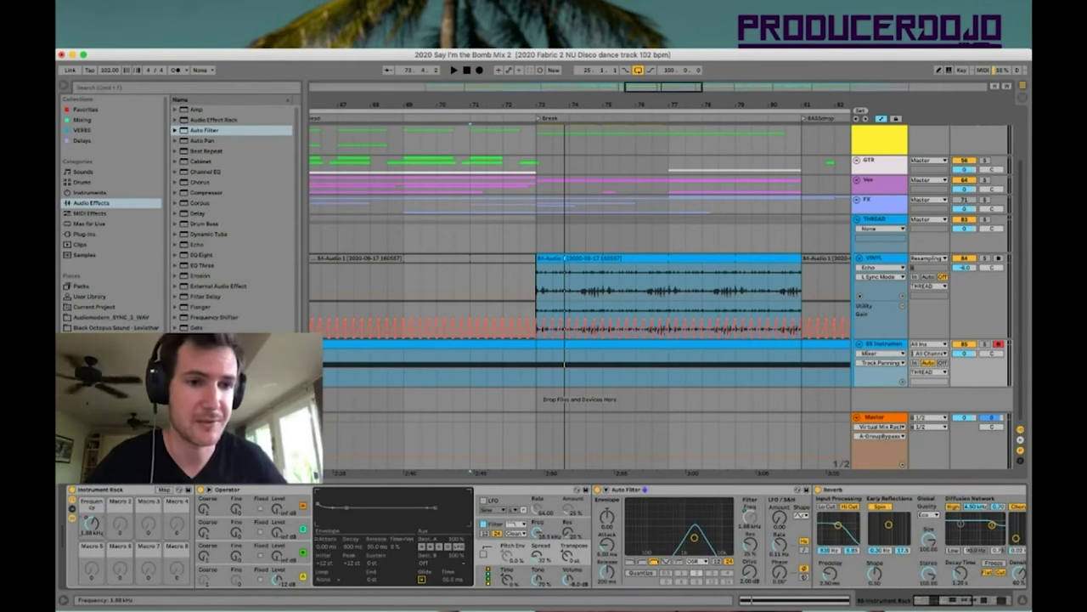
scroll(229, 212, "down", 3)
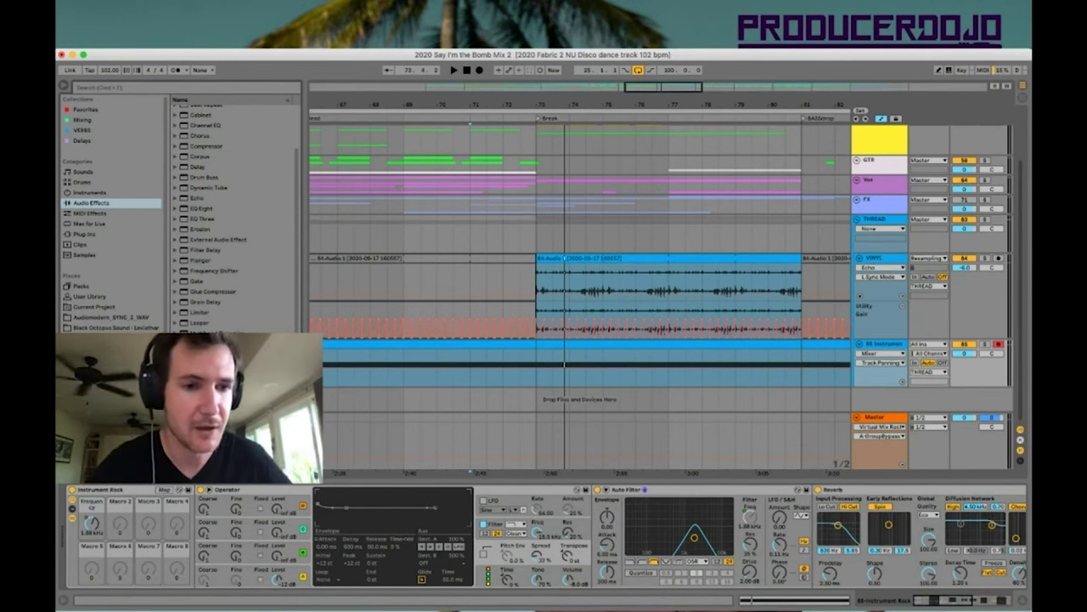
left_click_drag(201, 385, 599, 535)
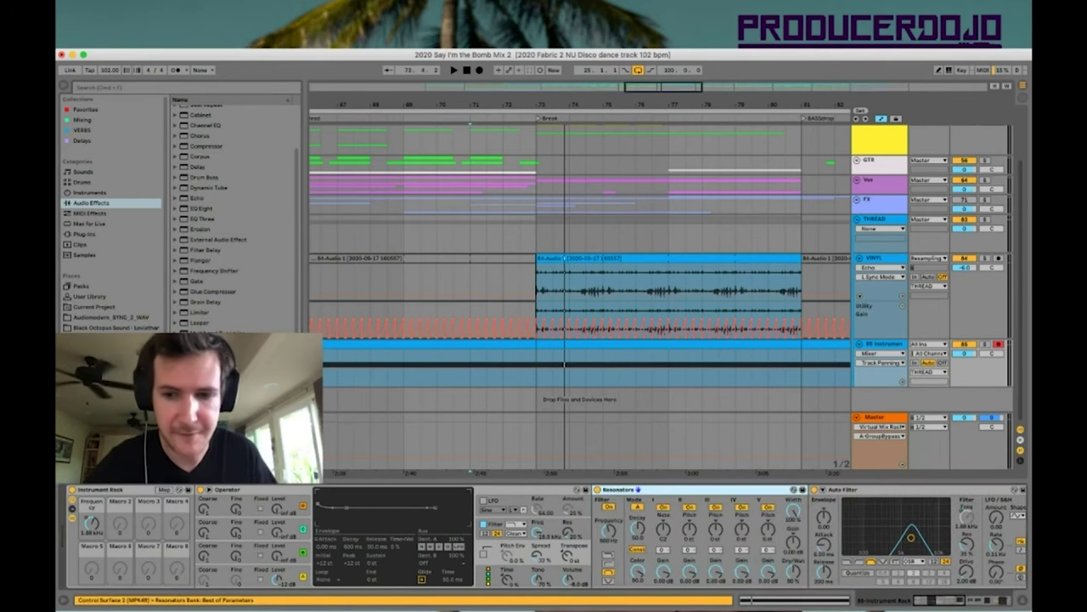
Map the Resonators Dry/Wet to Macro 2, set it to 100 %, and audition the soloed sound from bar 73
left_click(828, 502)
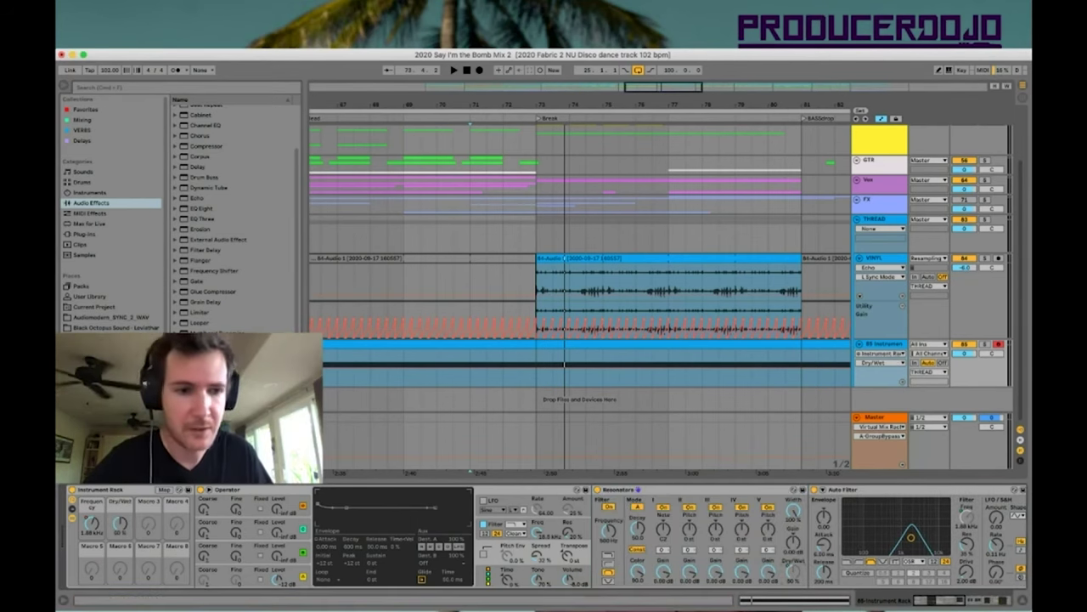
left_click_drag(120, 522, 119, 475)
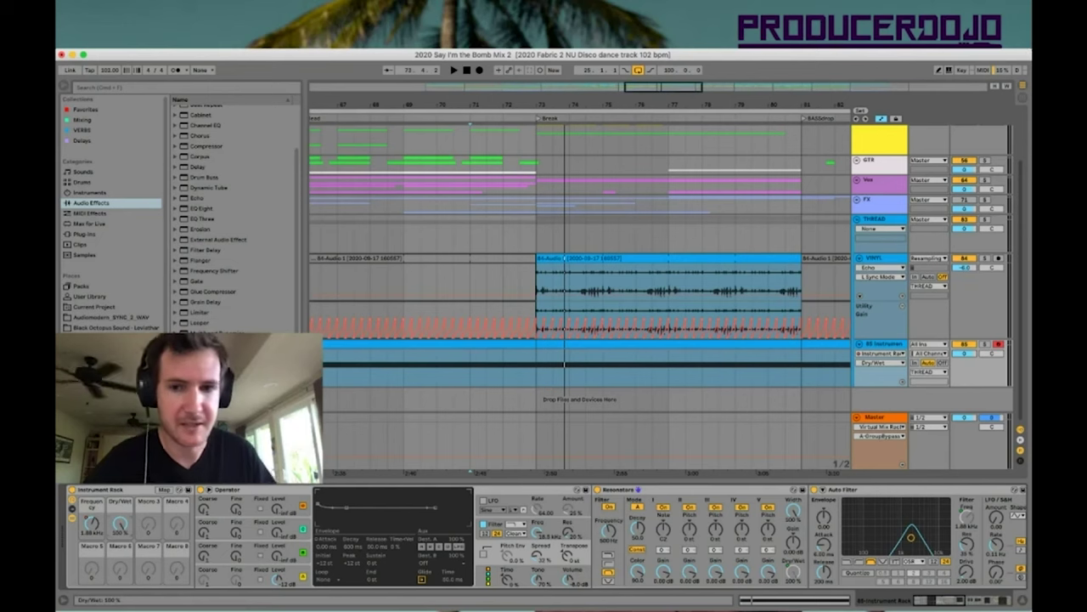
key("space")
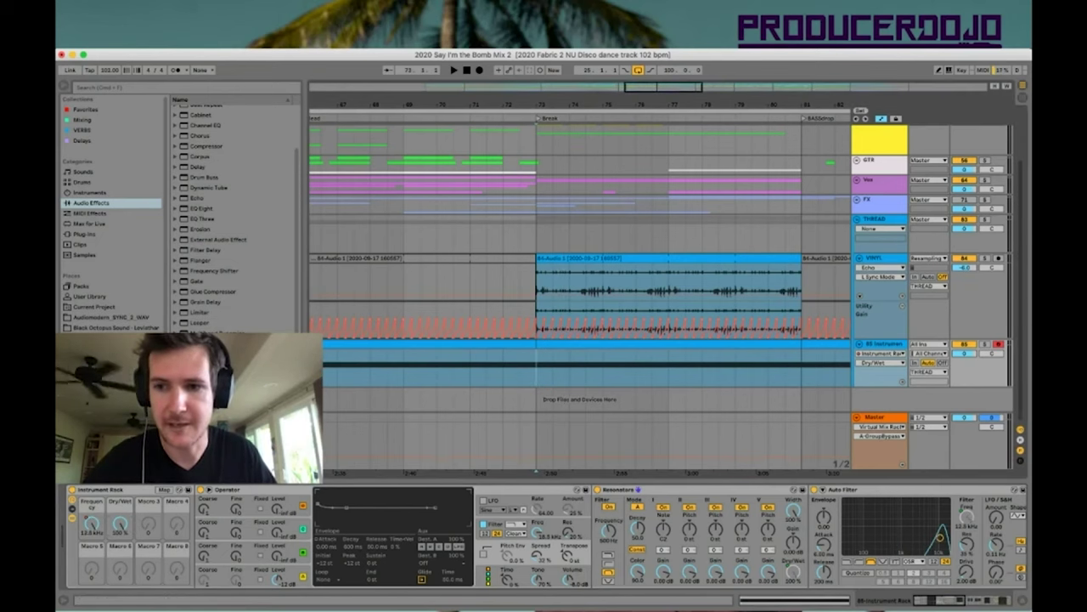
key("space")
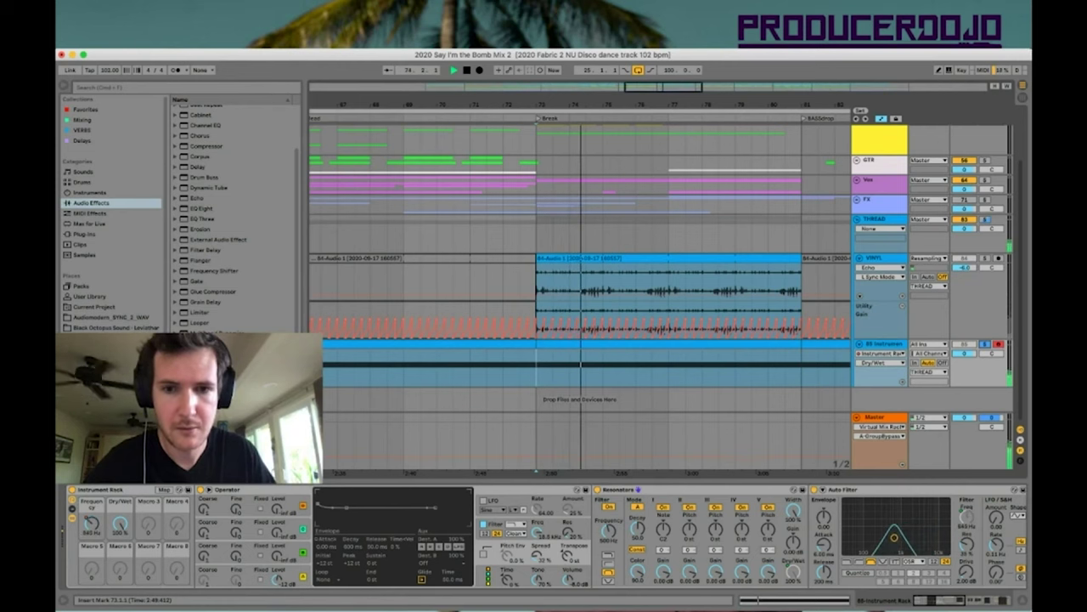
Stop playback and limit the Resonators Dry/Wet macro mapping to a maximum of 50 %
key("space")
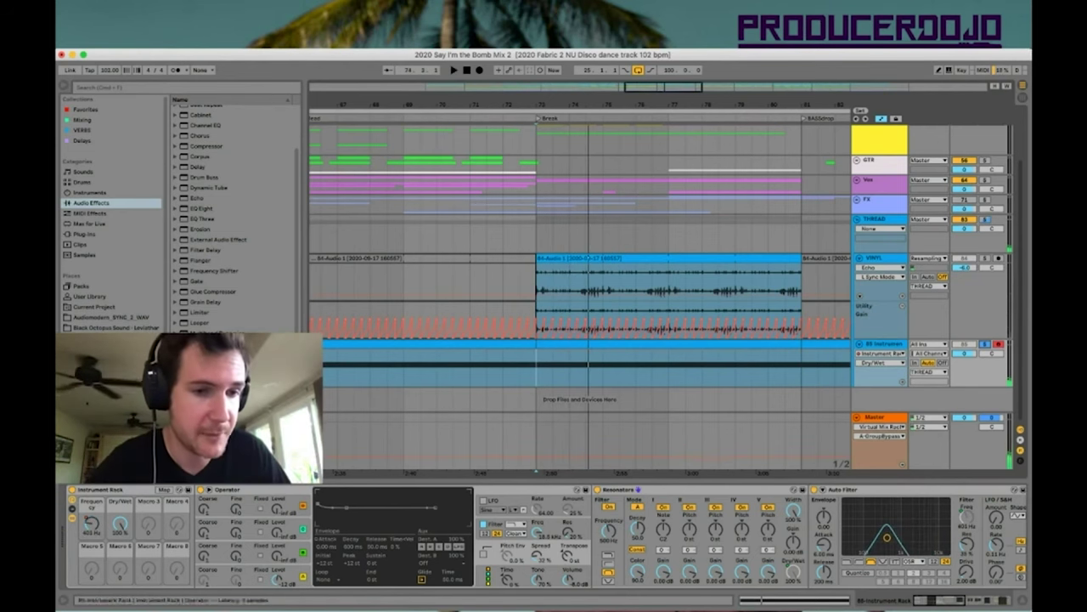
key("super+m")
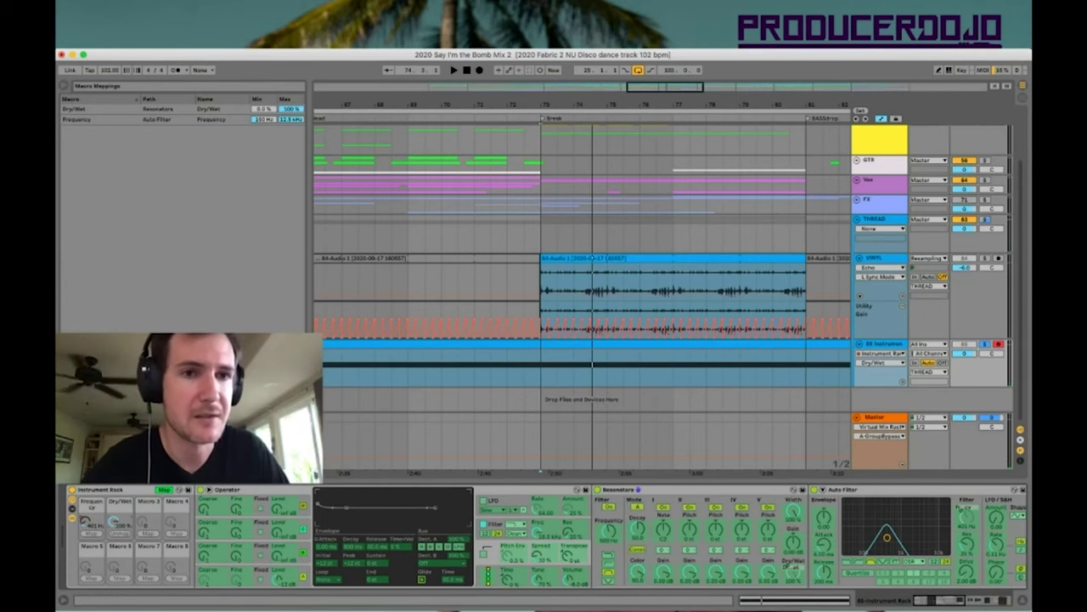
left_click(114, 519)
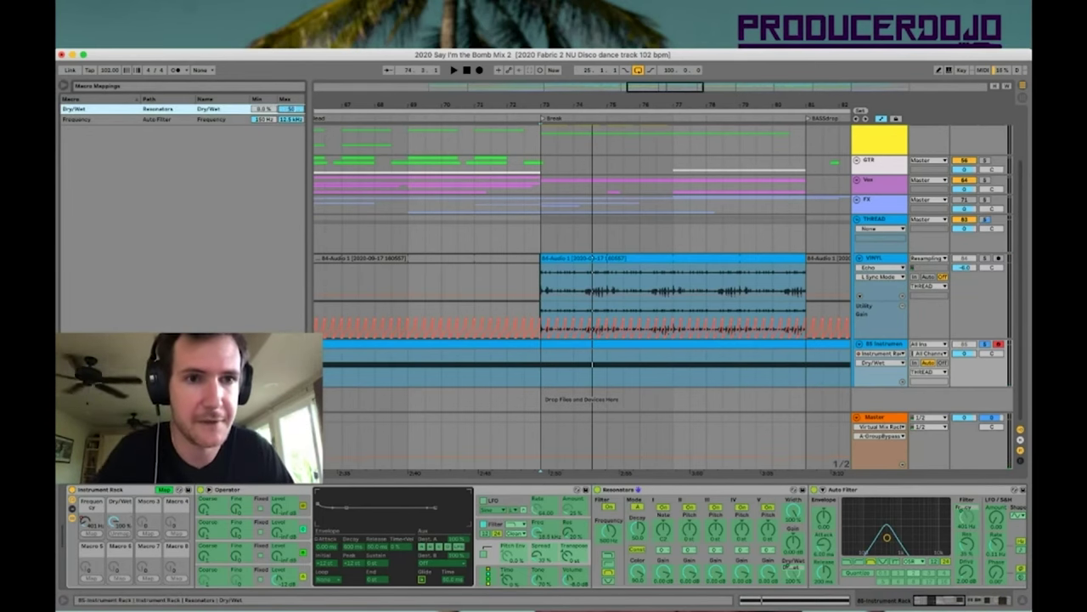
type("50")
key("Return")
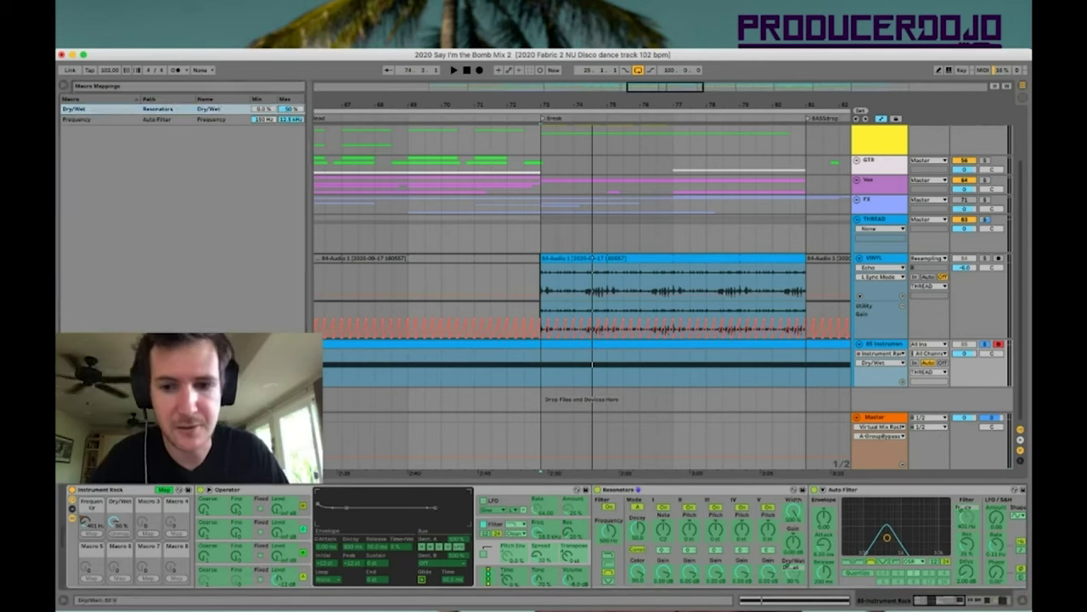
left_click(164, 490)
Tune the Resonators by adjusting the Note of resonator I and the pitch offsets of the others, with resonator II at +7 st
left_click_drag(541, 105, 544, 53)
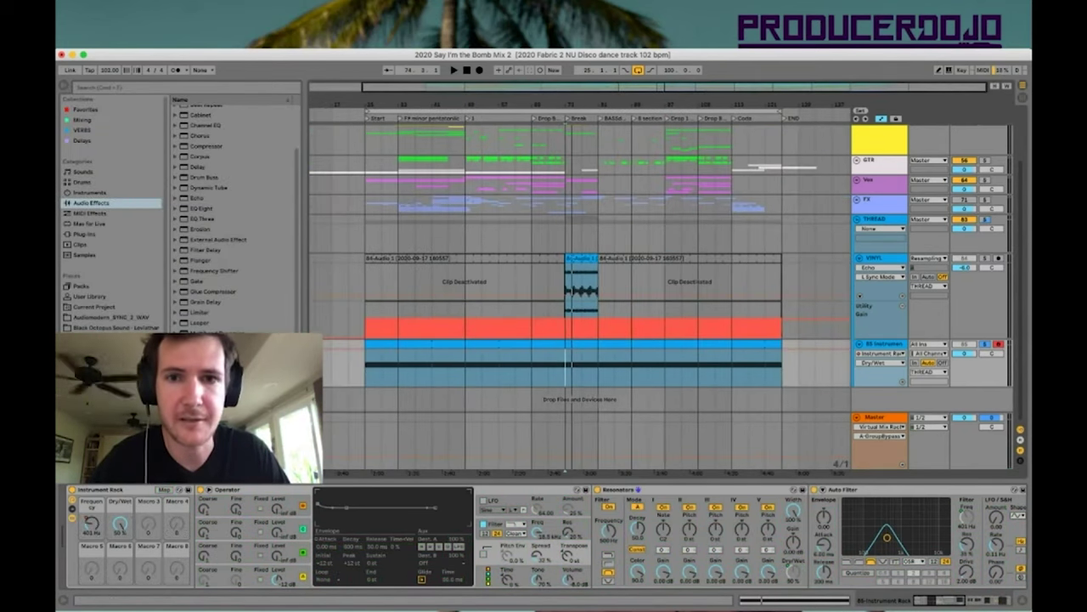
mouse_move(581, 104)
left_mouse_down()
mouse_move(576, 166)
mouse_move(523, 166)
left_mouse_up()
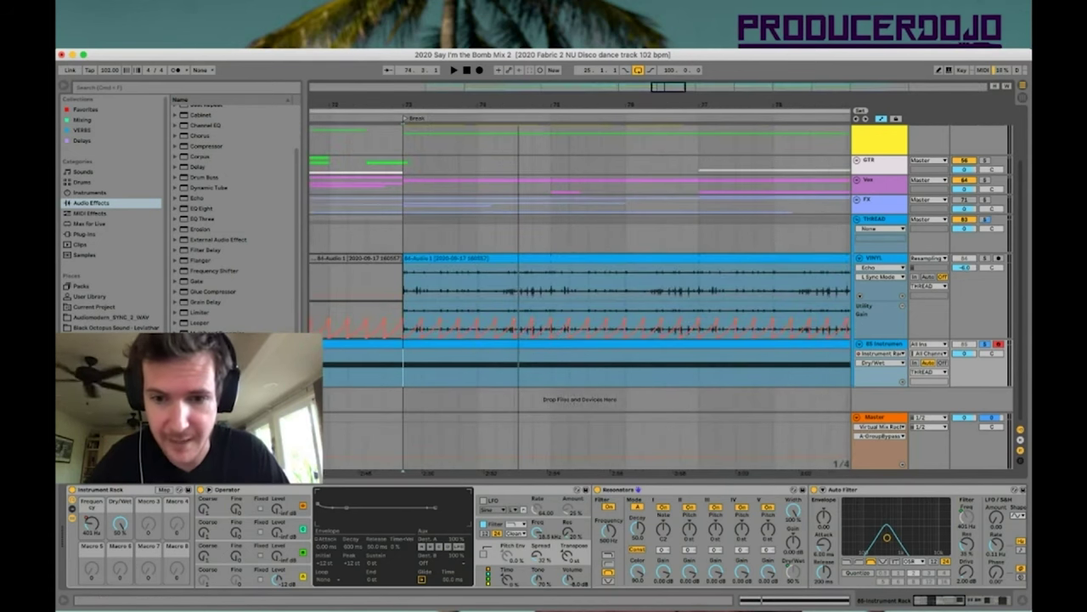
left_click(663, 529)
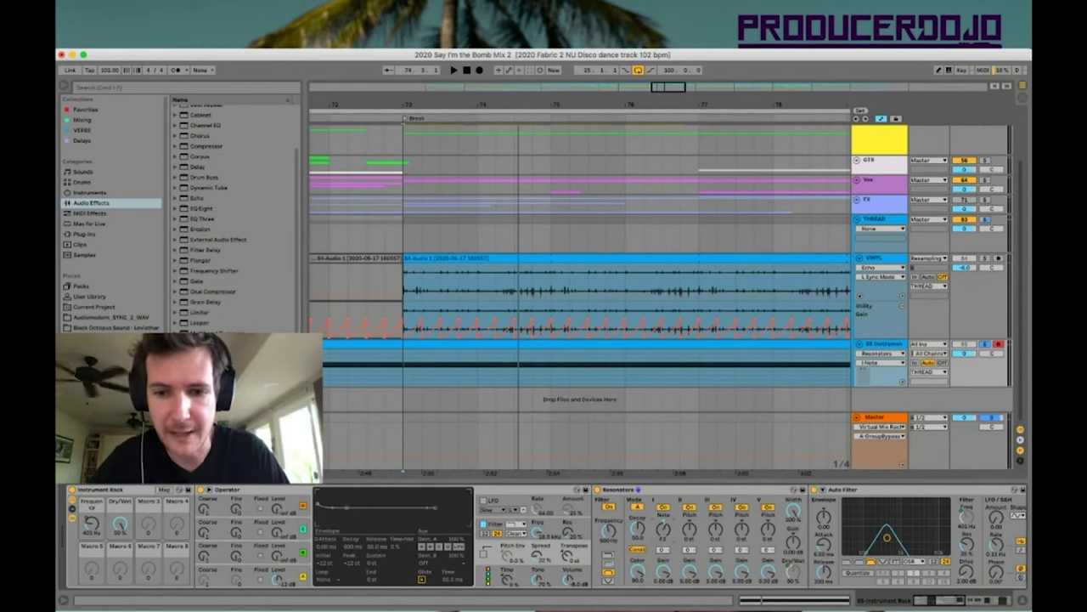
left_click(690, 529)
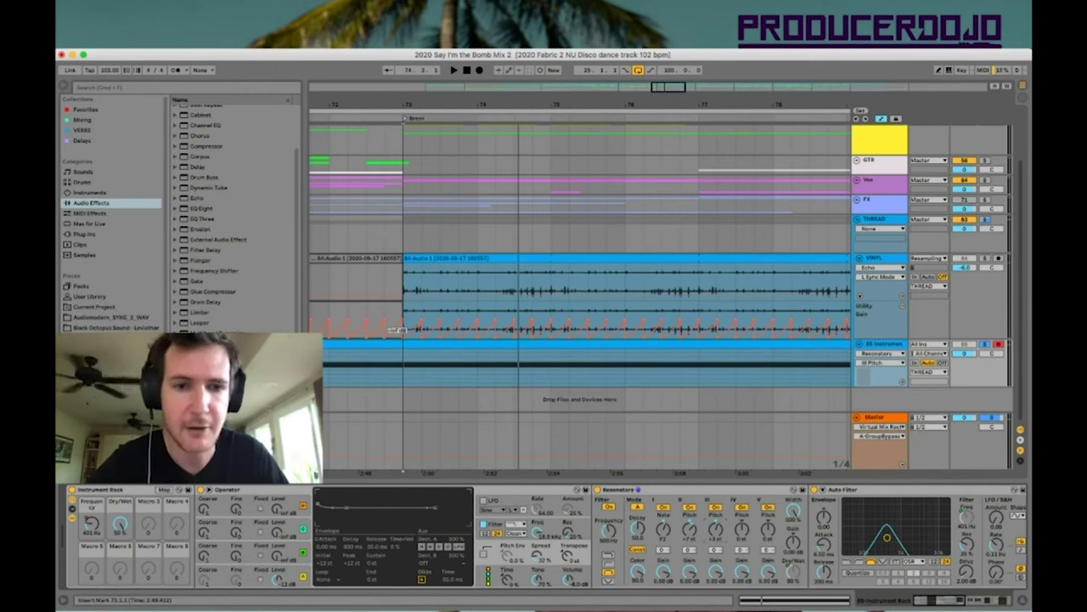
Automate the Dry/Wet macro to stay at 0 % before the Break, then fade from 50 % down to 0 % over about one and three-quarter bars
left_click(404, 368)
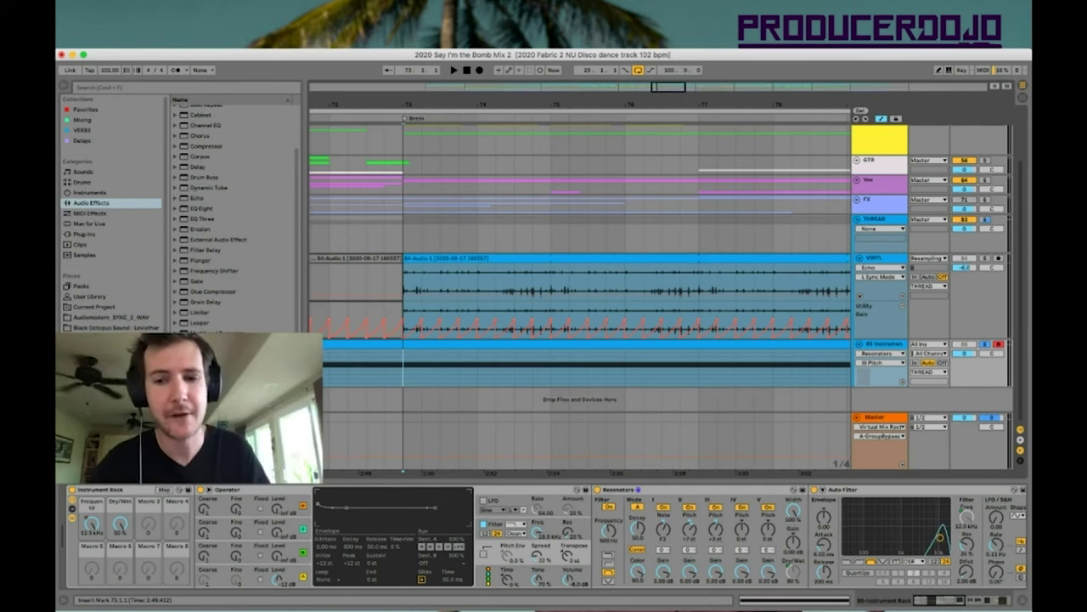
left_click(120, 523)
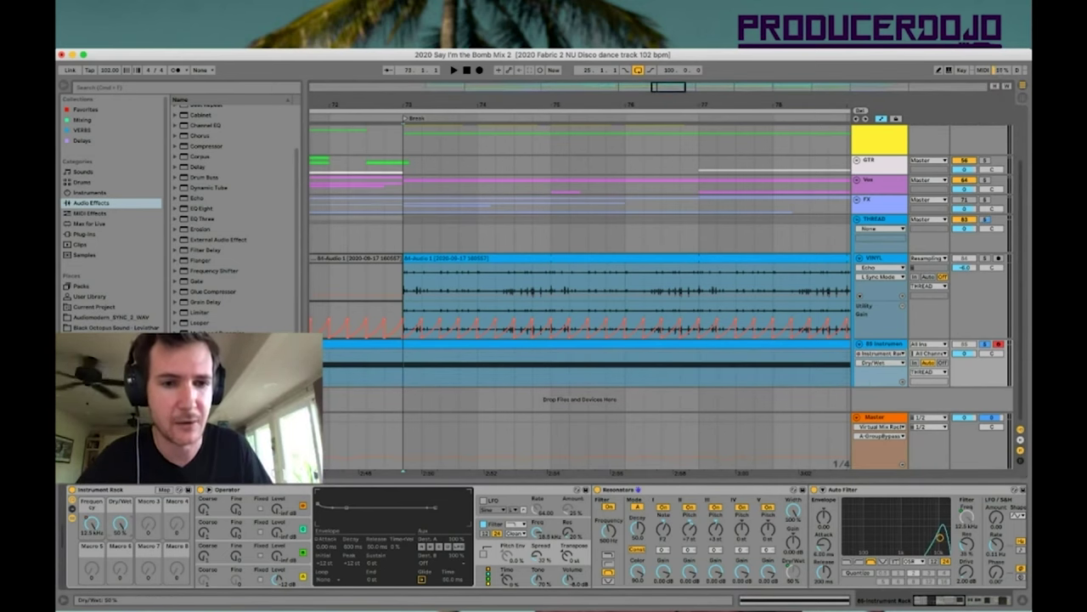
left_click_drag(120, 523, 119, 570)
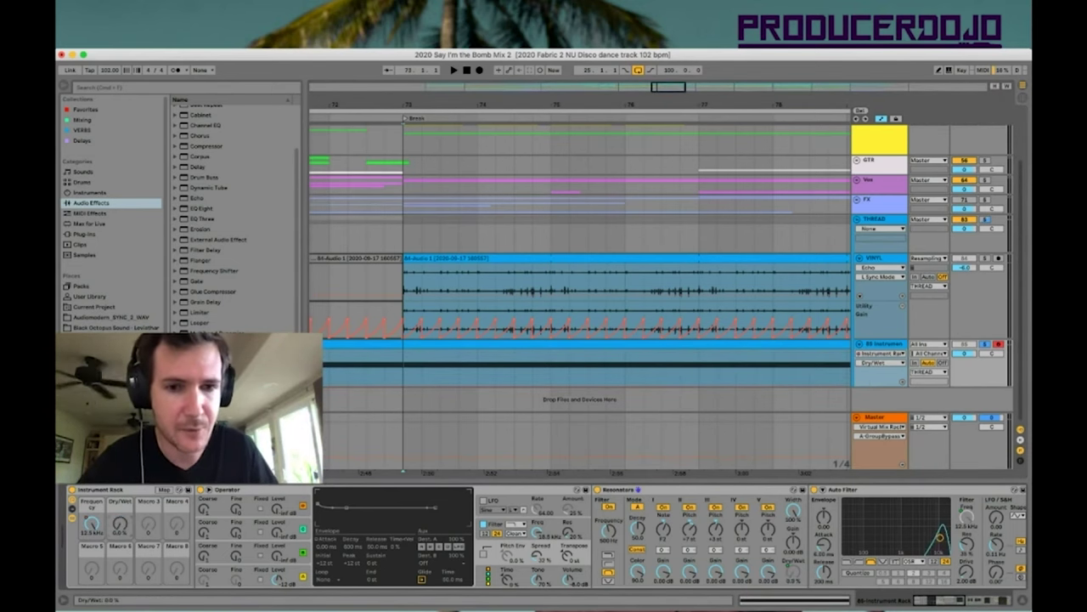
key("a")
key("a")
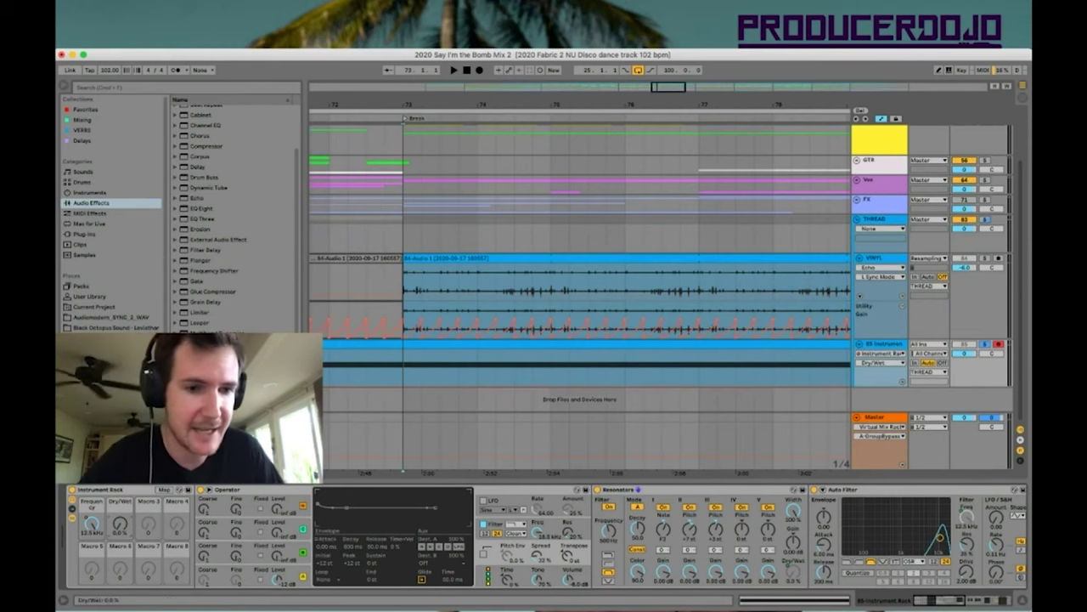
key("b")
mouse_move(409, 352)
left_mouse_down()
mouse_move(530, 350)
mouse_move(533, 385)
left_mouse_up()
key("b")
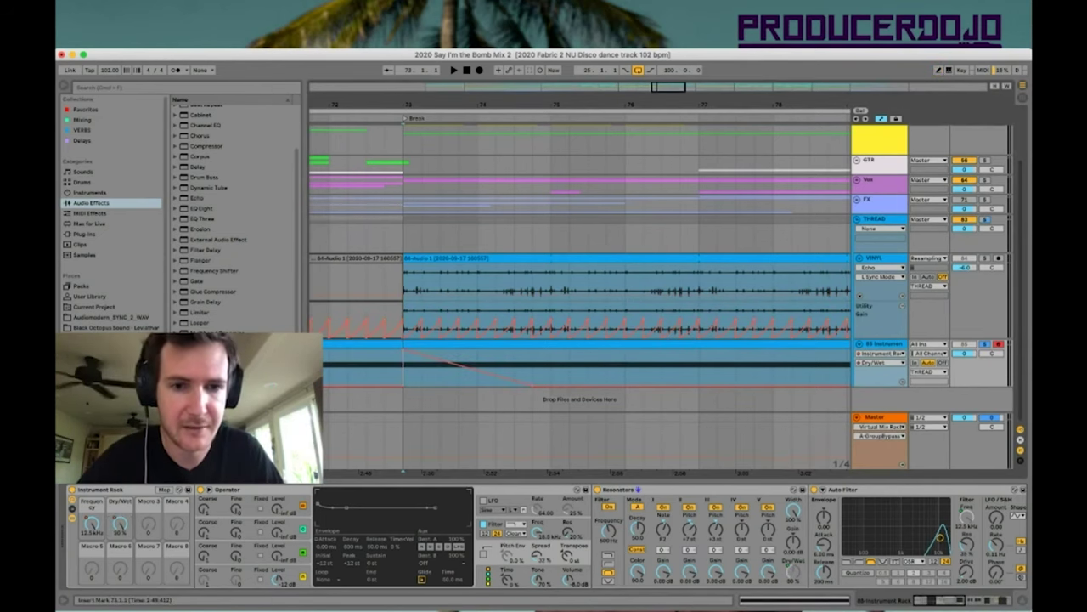
Lengthen the Dry/Wet fade by about one bar and audition the Break from just before bar 73
key("space")
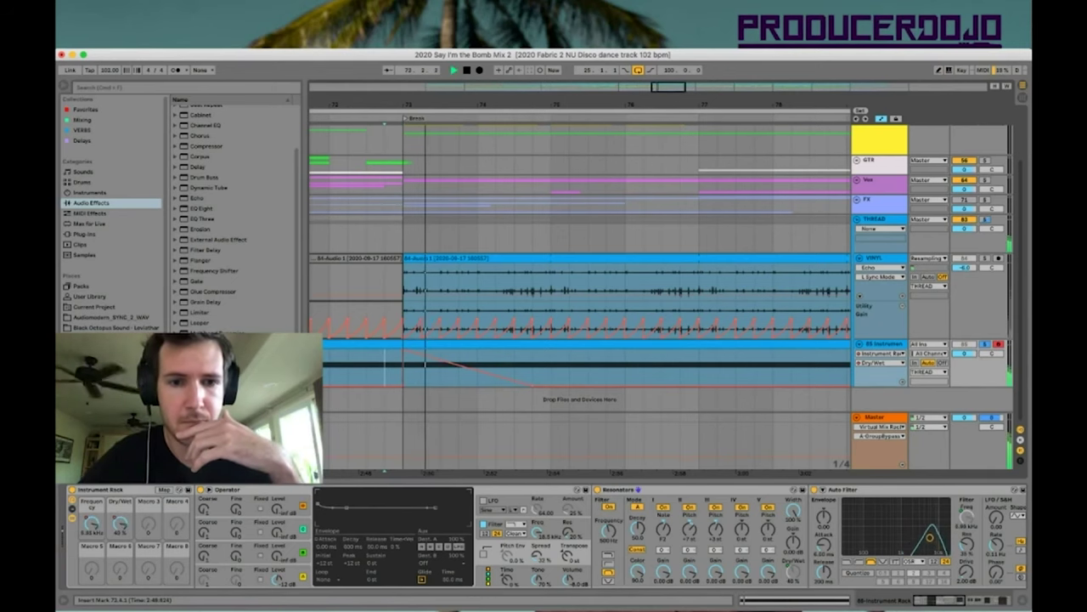
left_click_drag(533, 385, 606, 385)
key("space")
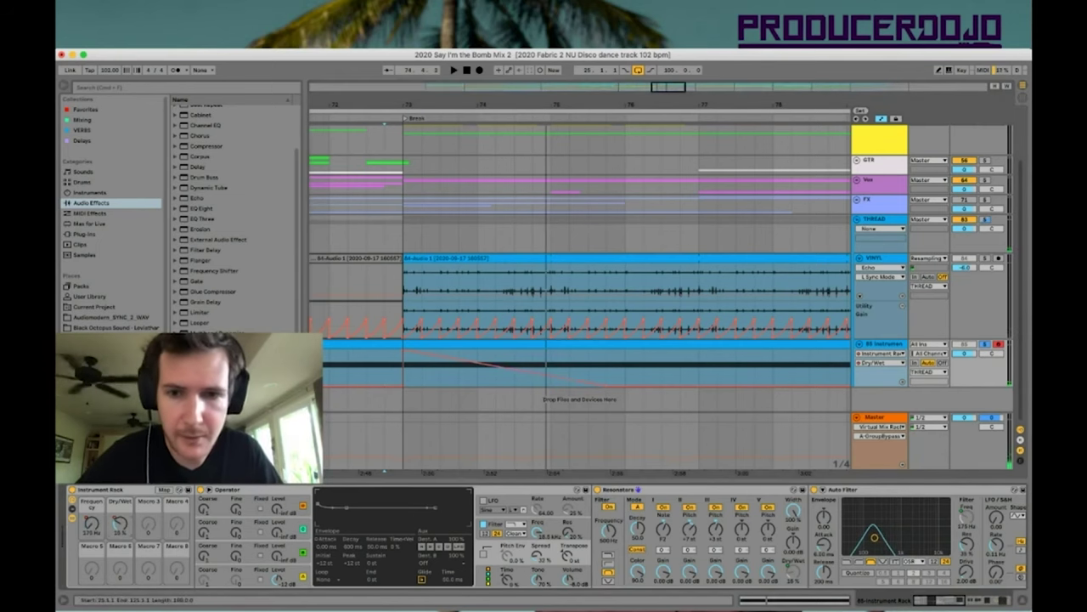
key("space")
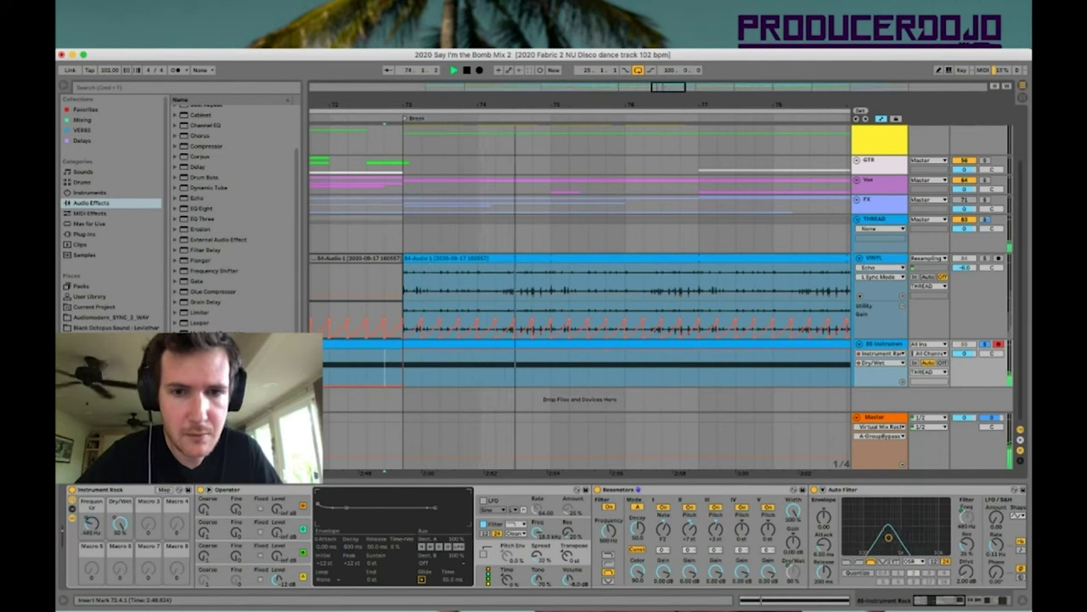
key("space")
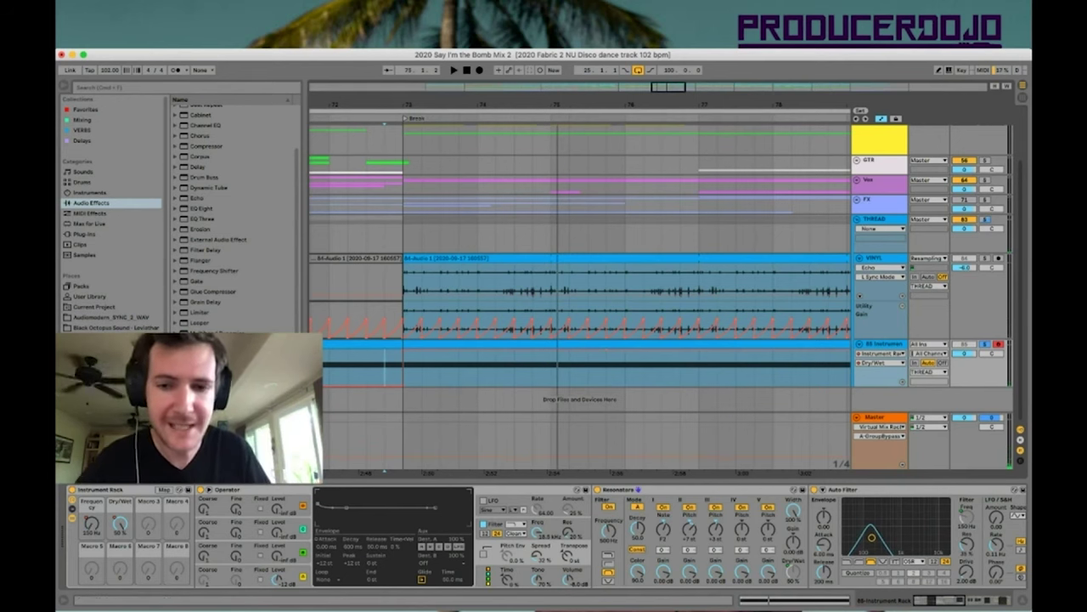
Add an Auto Pan after Echo on the noise track and map its Amount to Macro 3
scroll(544, 537, "right", 10)
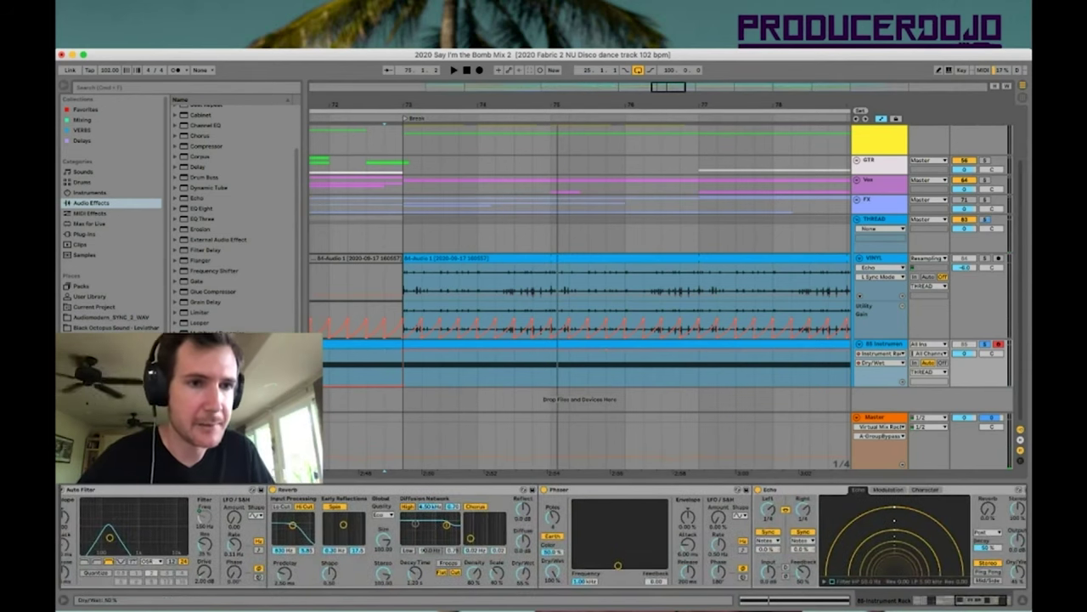
scroll(230, 217, "up", 3)
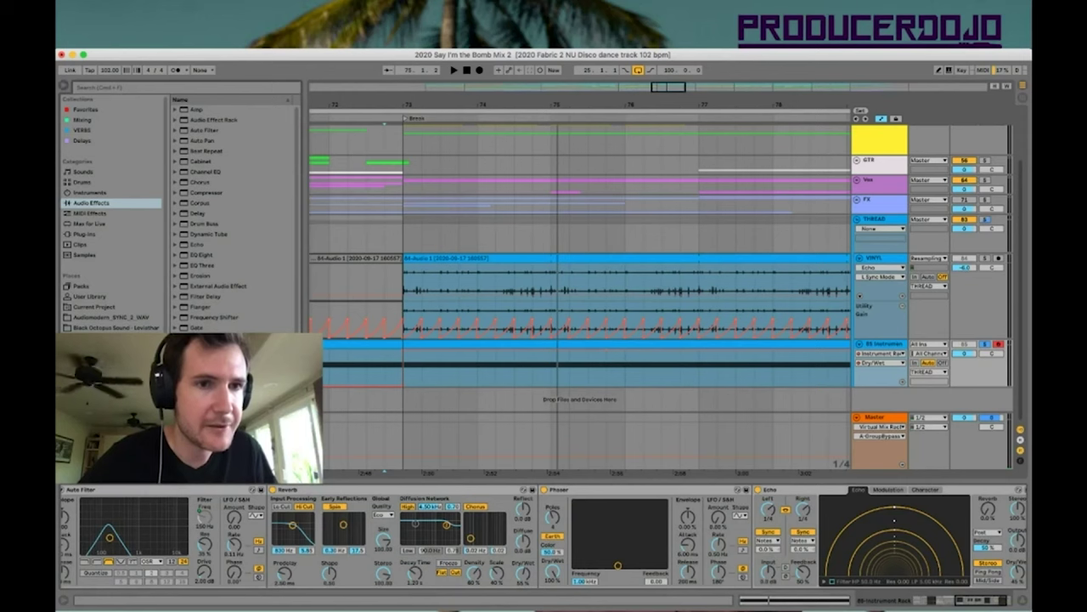
double_click(202, 141)
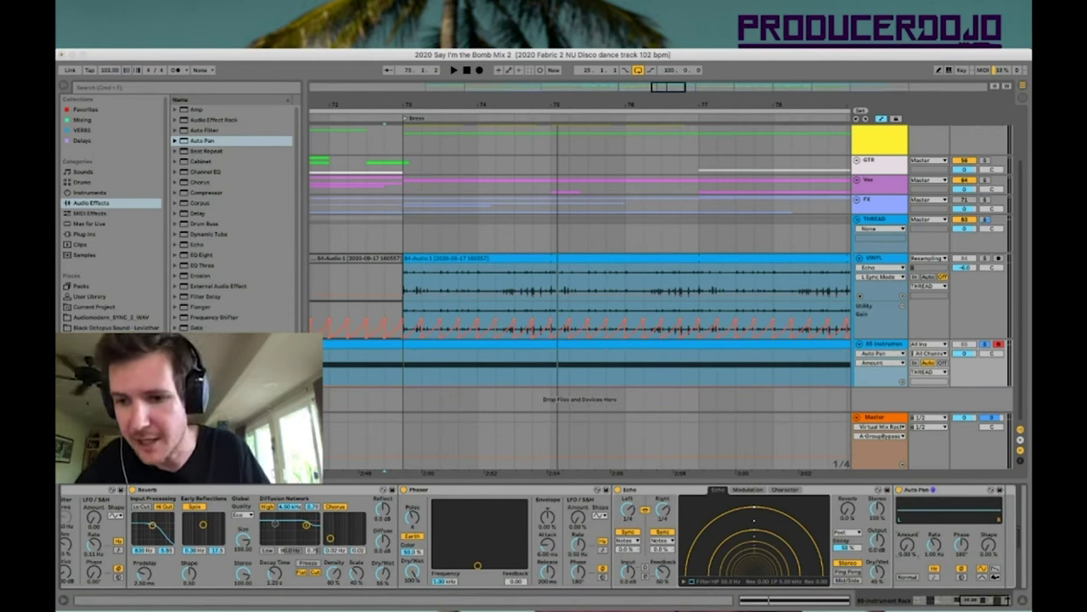
left_click(909, 546)
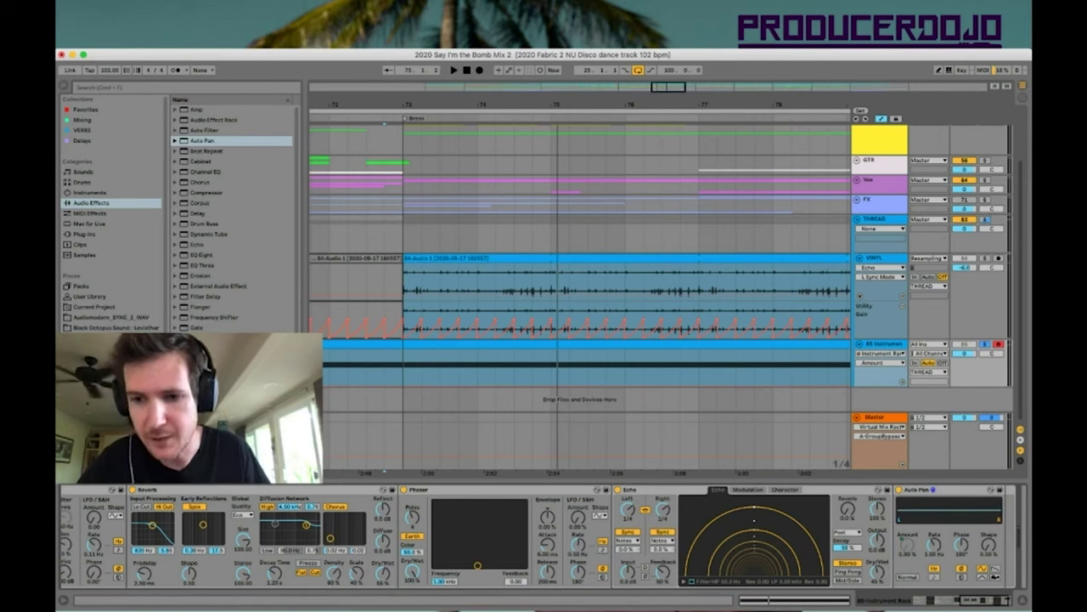
Fold the Operator, Resonators, Auto Filter, Reverb, Phaser and Echo devices so the rack macros and Auto Pan sit side by side
key("Delete")
key("Delete")
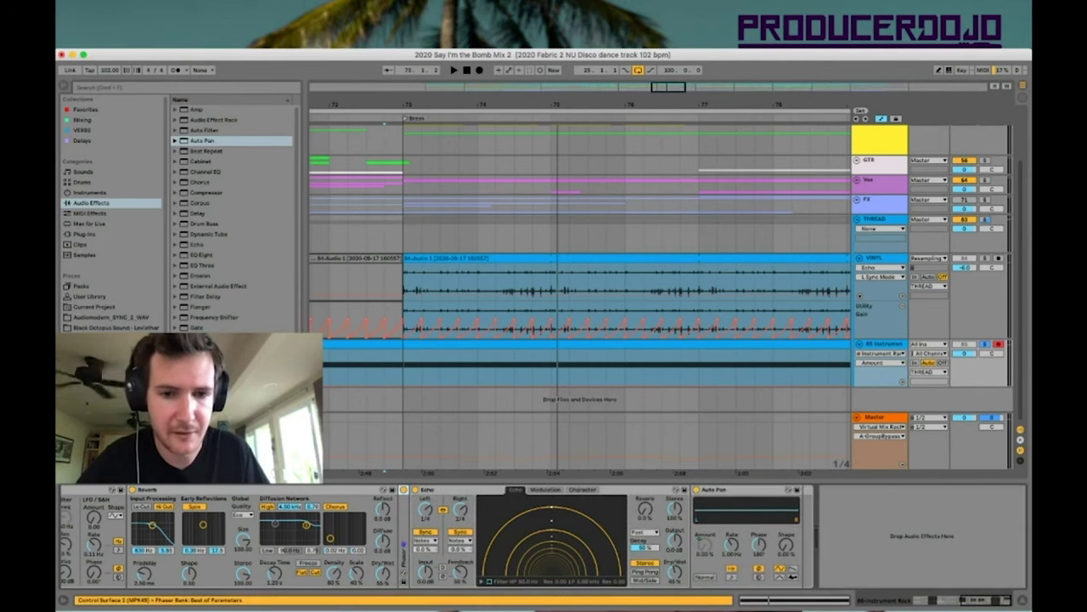
double_click(170, 489)
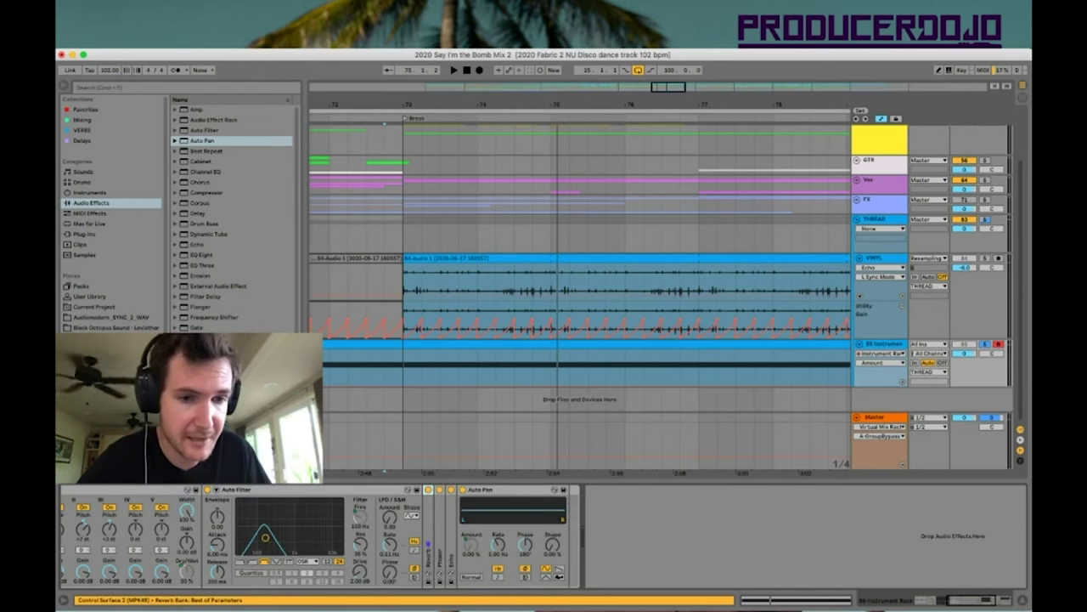
double_click(288, 490)
scroll(289, 489, "left", 4)
double_click(289, 489)
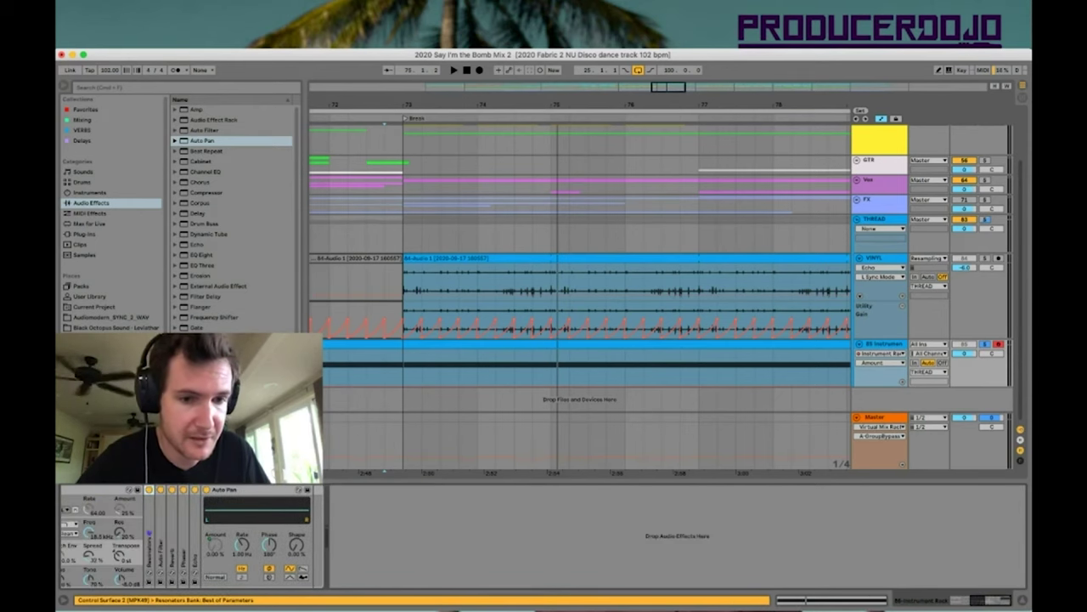
scroll(289, 490, "left", 2)
scroll(289, 527, "left", 4)
double_click(227, 489)
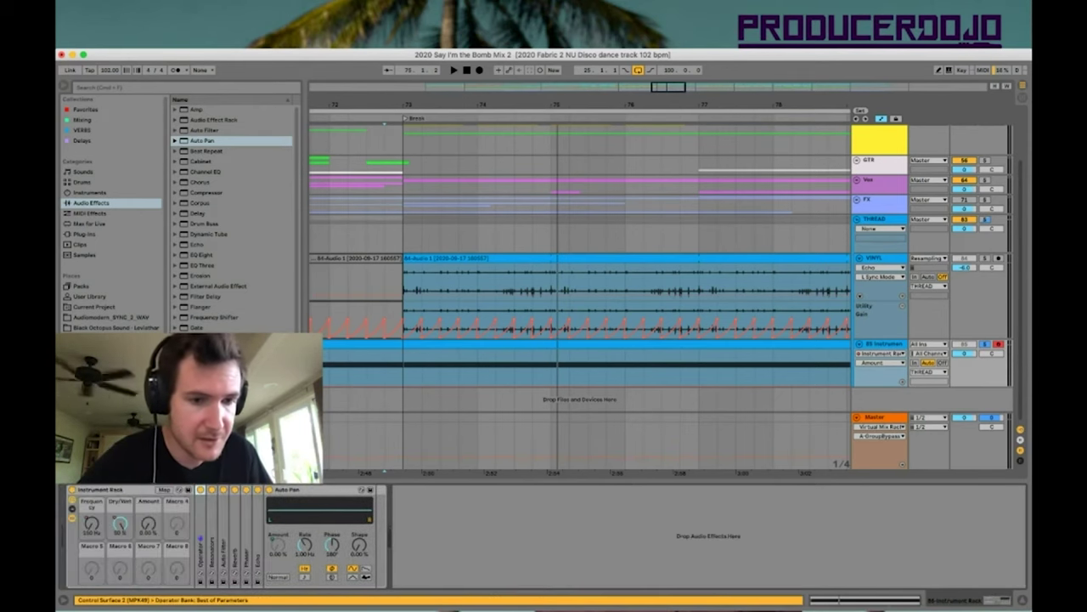
Set the Amount macro to 100 %, the Auto Pan Phase to 360° and its Shape to 100 %
left_click_drag(149, 524, 149, 425)
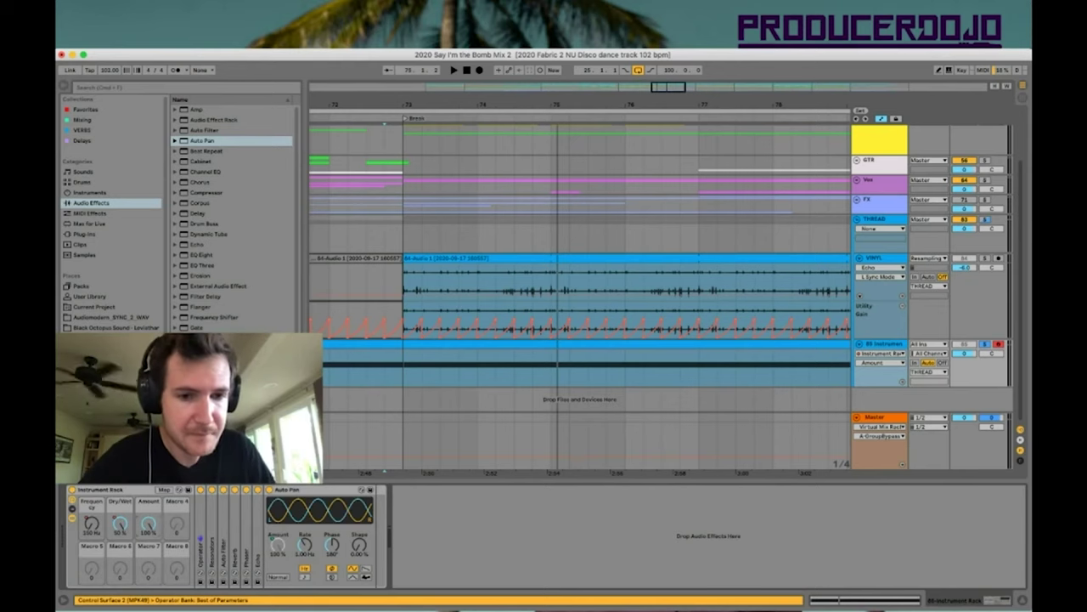
left_click_drag(332, 545, 332, 476)
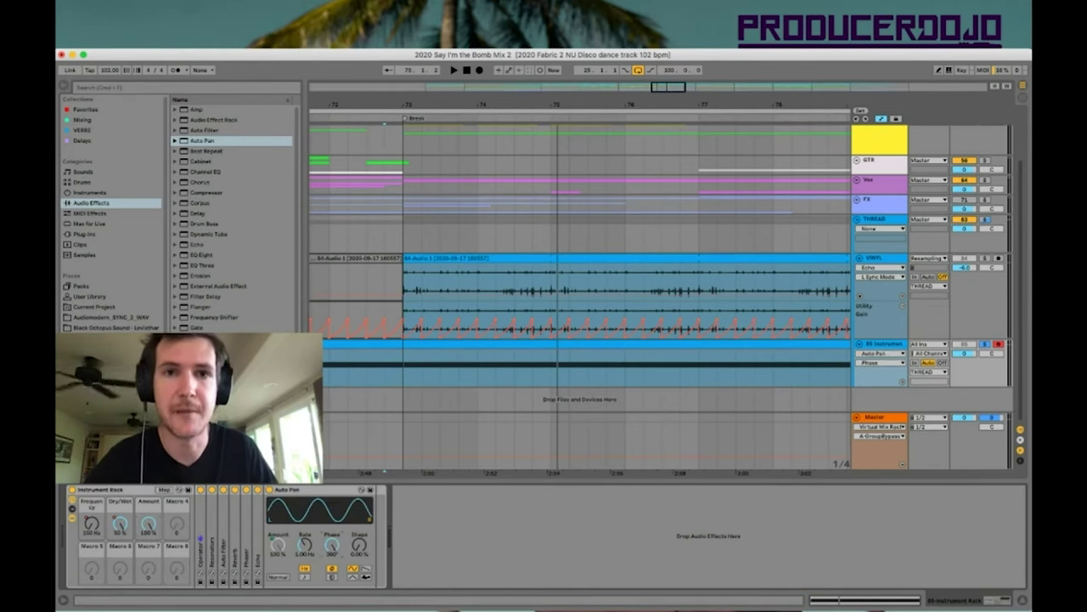
left_click_drag(360, 545, 360, 476)
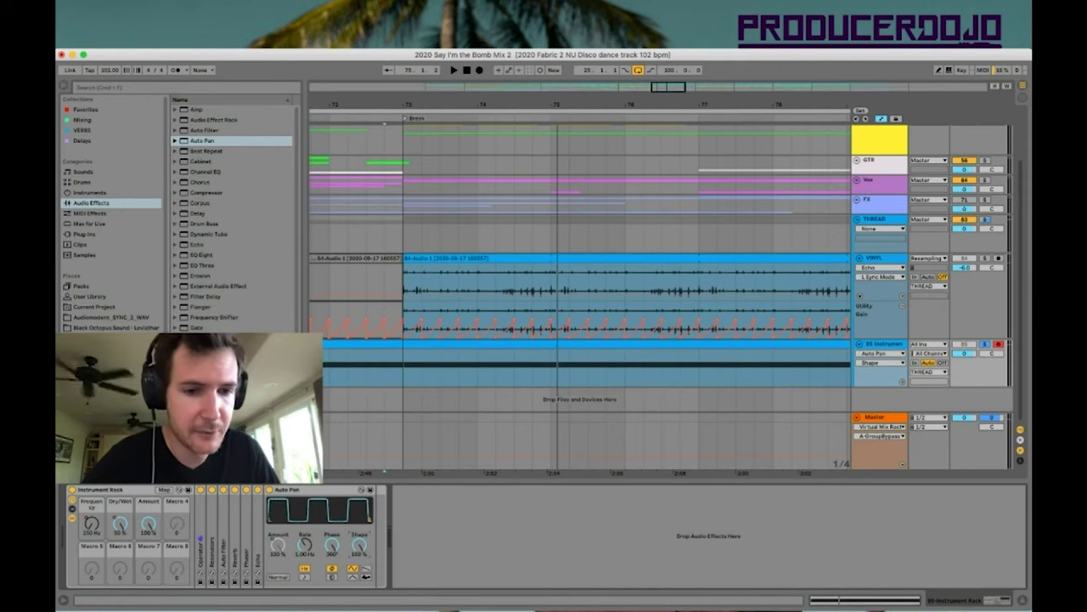
Sync the Auto Pan Rate to 1/16, map it to Macro 4 and audition the gated noise from bar 73
left_click(304, 576)
key("super+Tab")
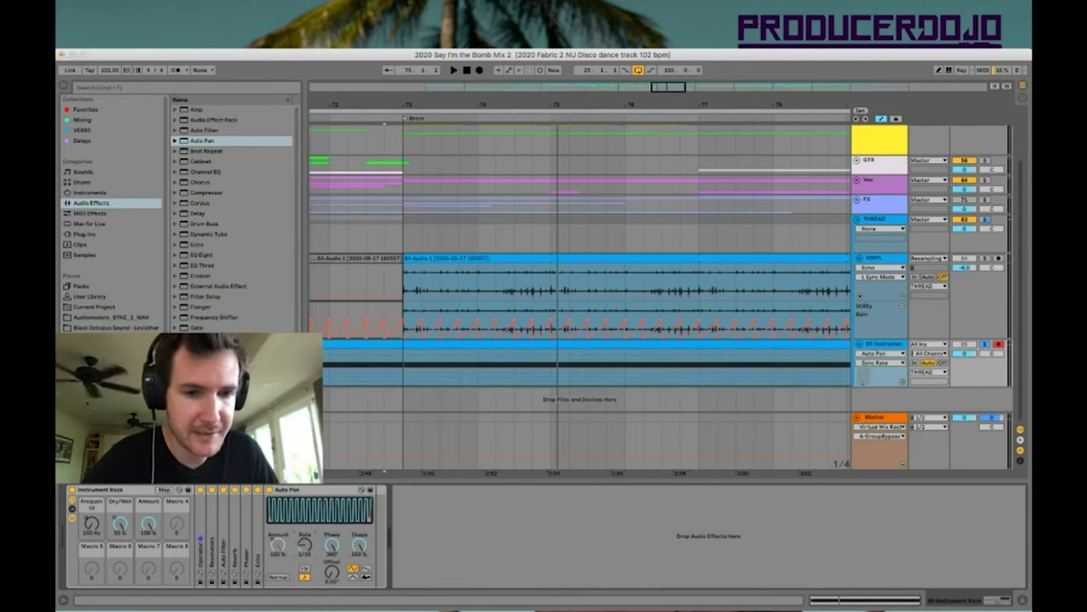
left_click(340, 548)
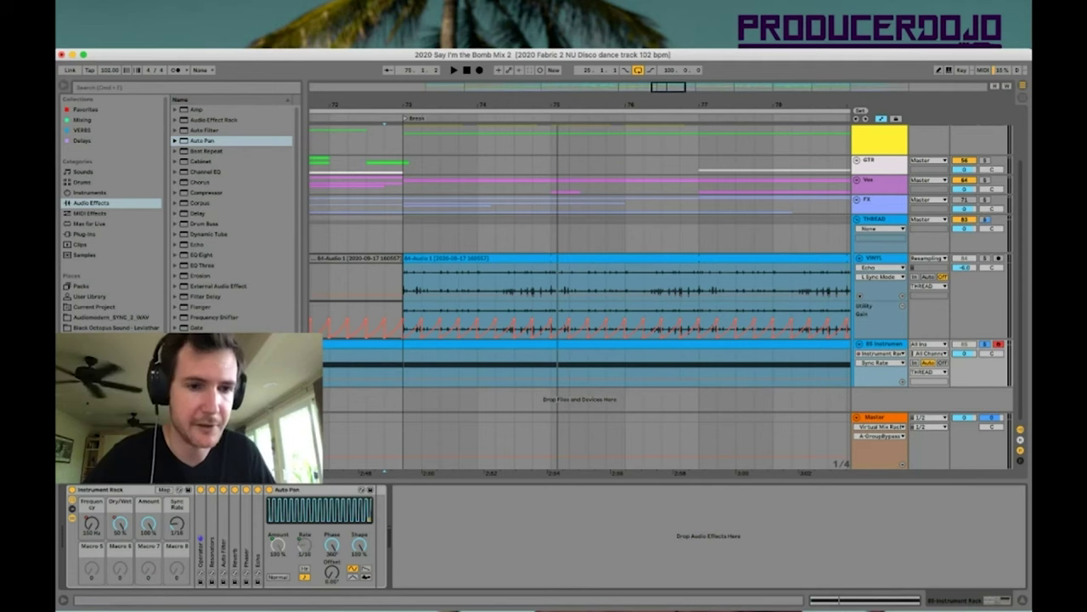
key("space")
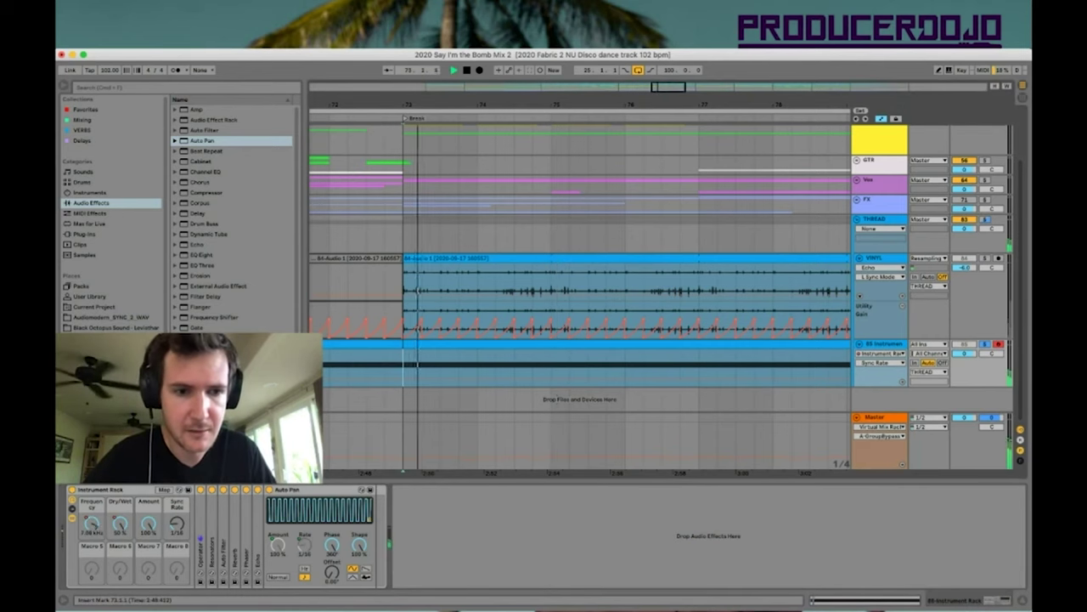
key("space")
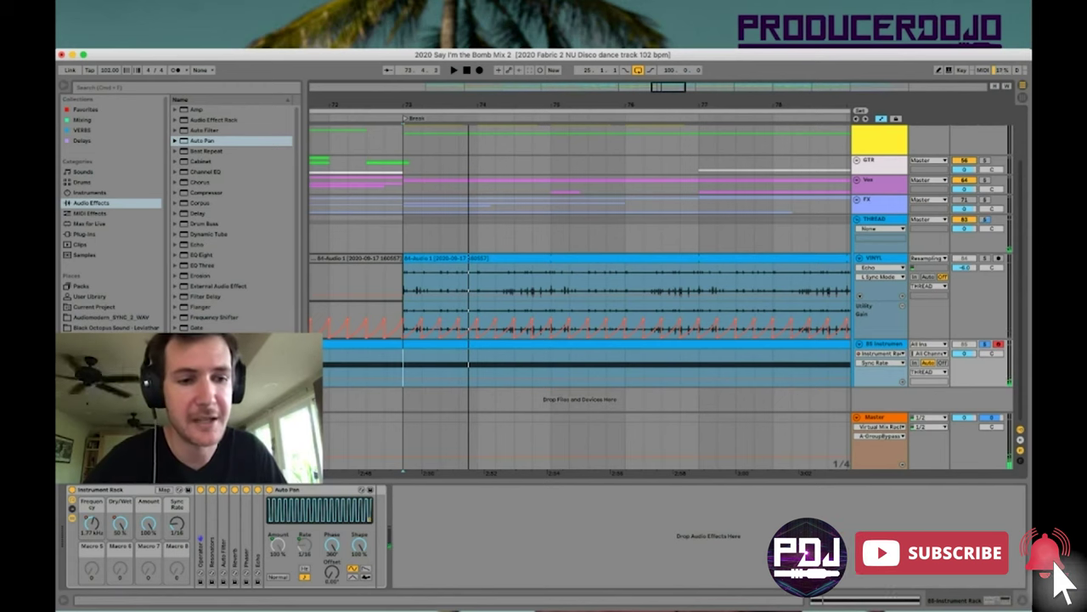
Automate the Auto Pan Amount macro to rise from 0 % to 100 % over about the first bar of the Break
left_click(148, 524)
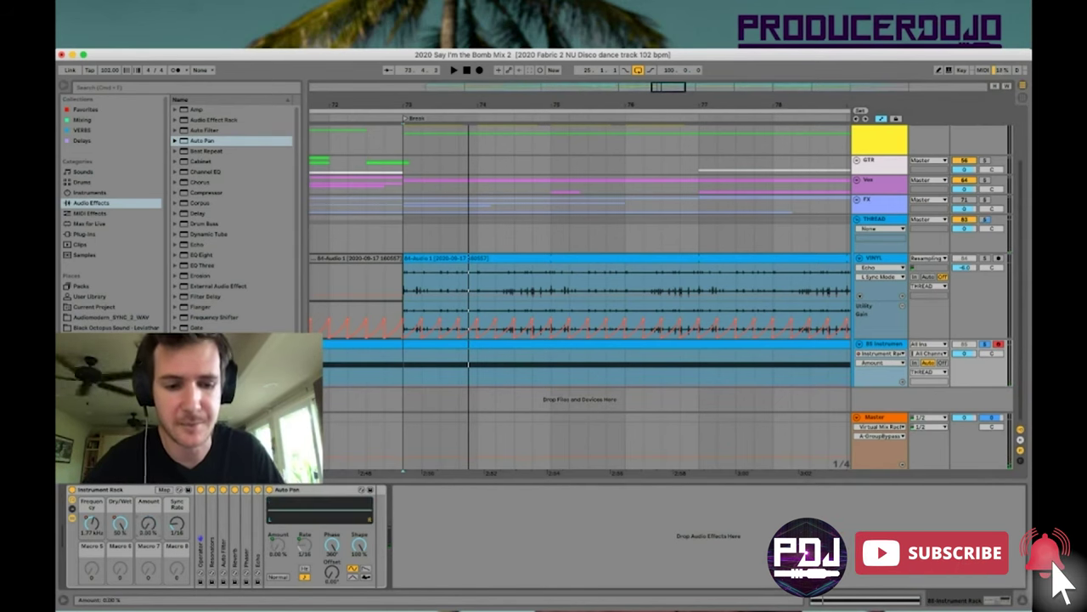
key("a")
key("a")
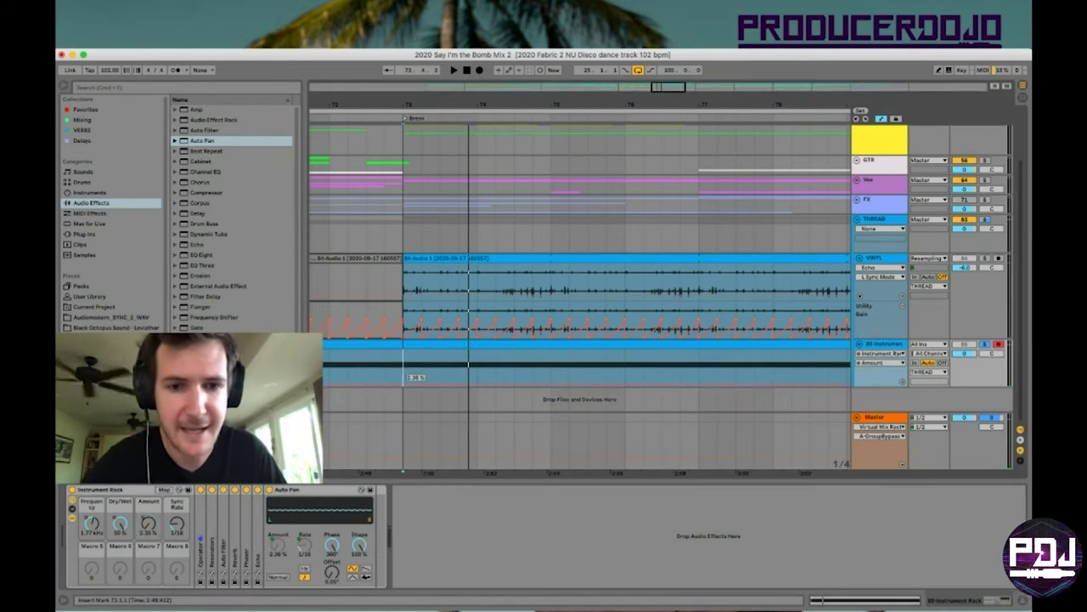
left_click_drag(480, 385, 479, 349)
key("space")
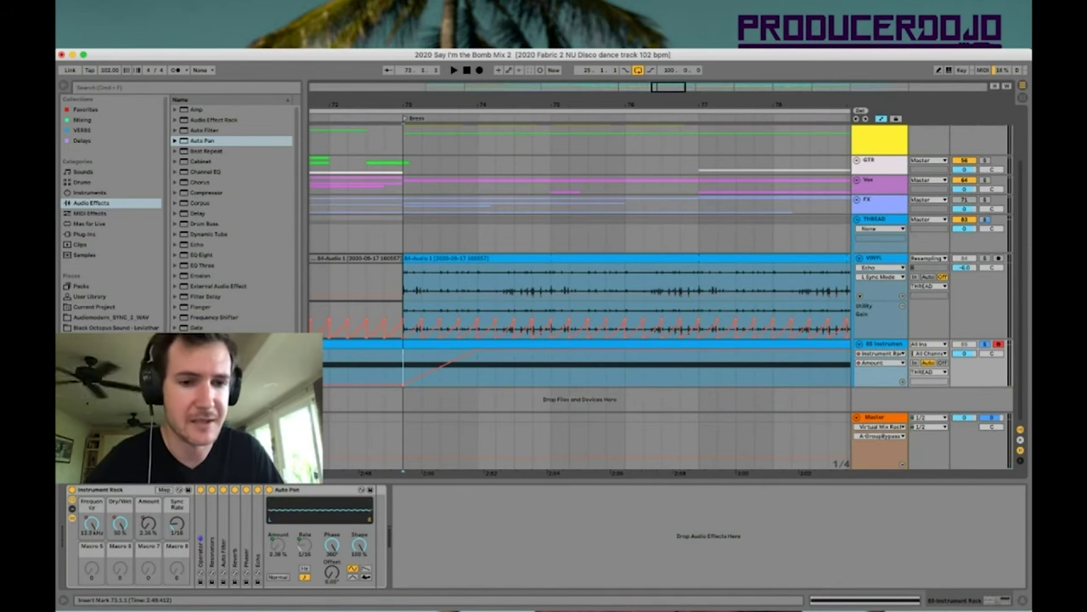
Audition the Auto Pan Amount ramp from the start of the Break at bar 73
key("space")
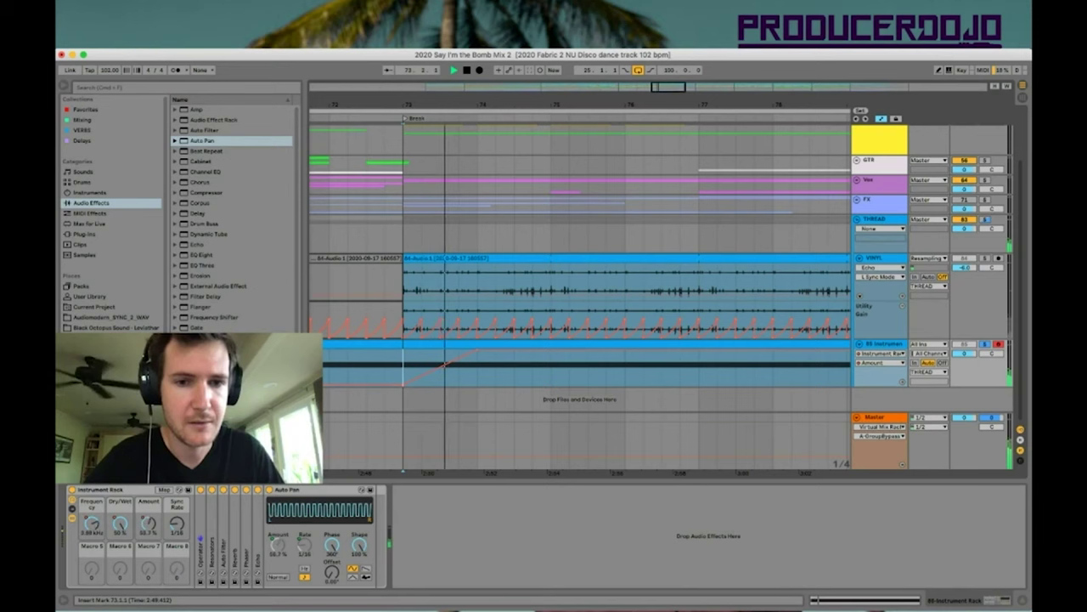
key("space")
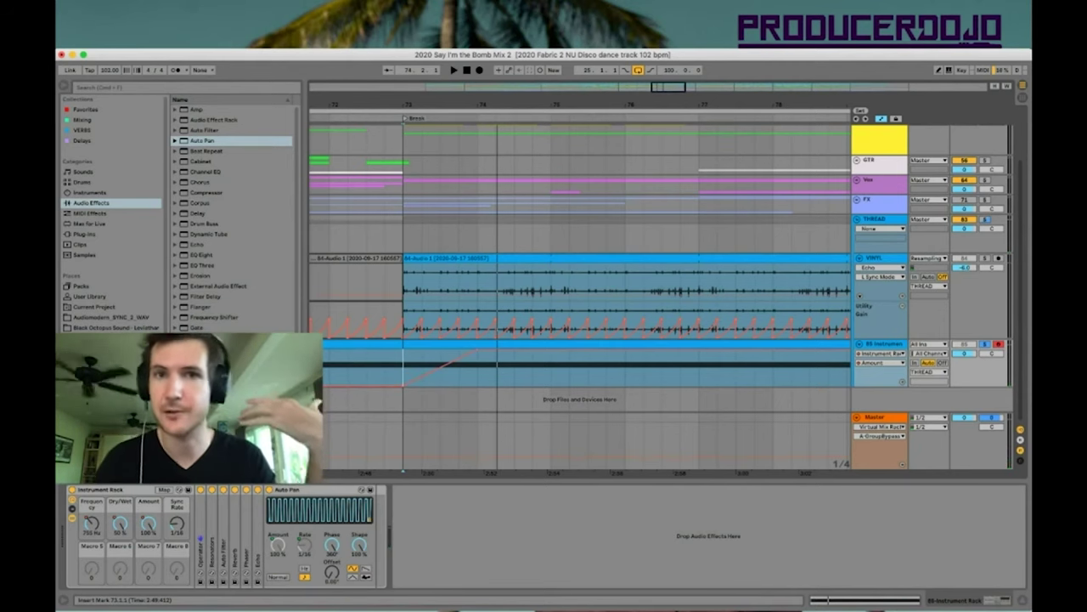
scroll(417, 374, "down", 5)
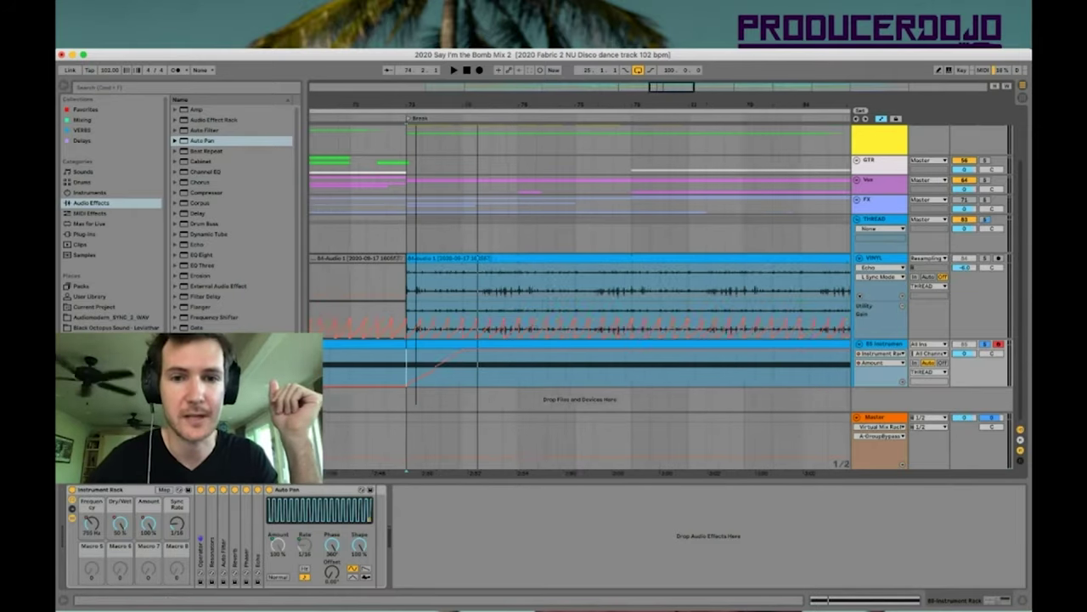